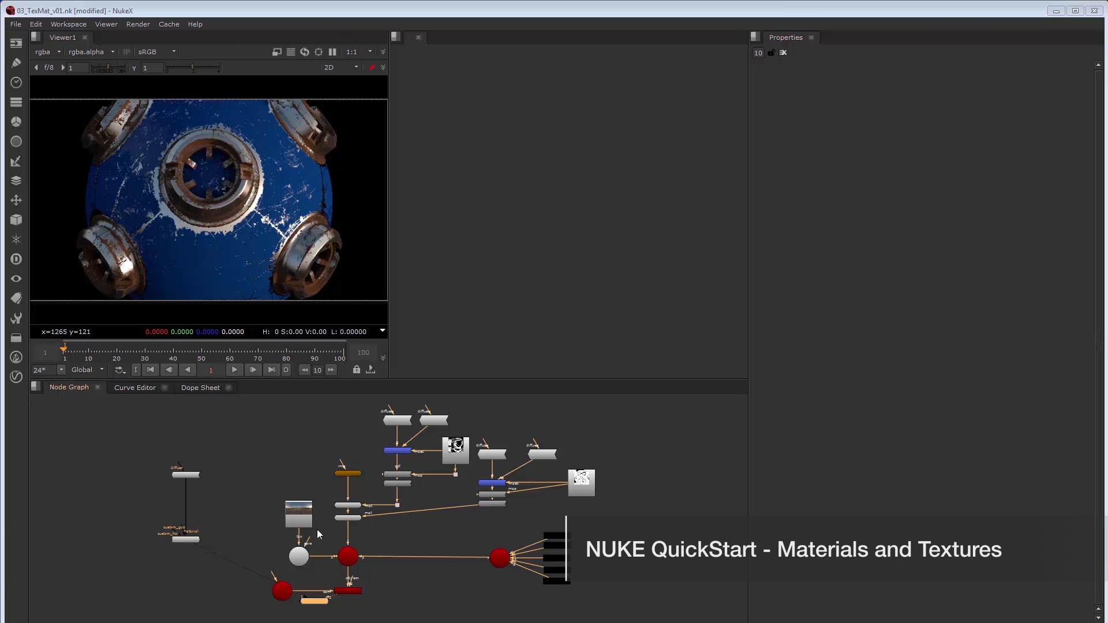
Find VRayMaterialPreview1 in the node graph, select it and show its render in the viewer
left_click_drag(267, 512, 284, 506)
scroll(272, 518, "up", 5)
left_click_drag(193, 565, 365, 576)
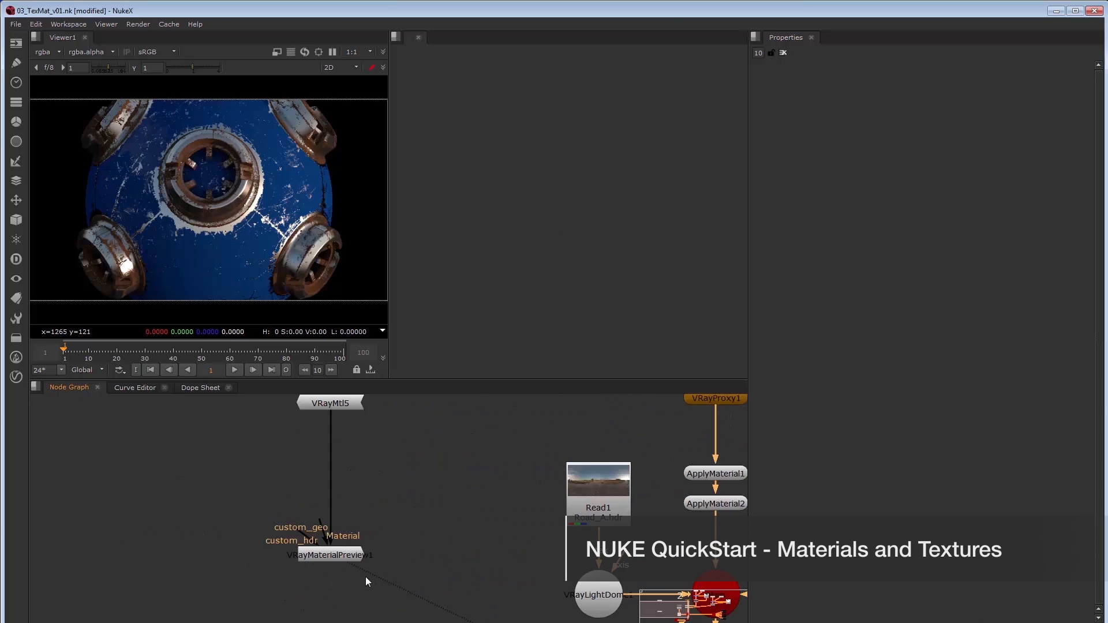
left_click(334, 554)
left_click_drag(347, 465, 348, 492)
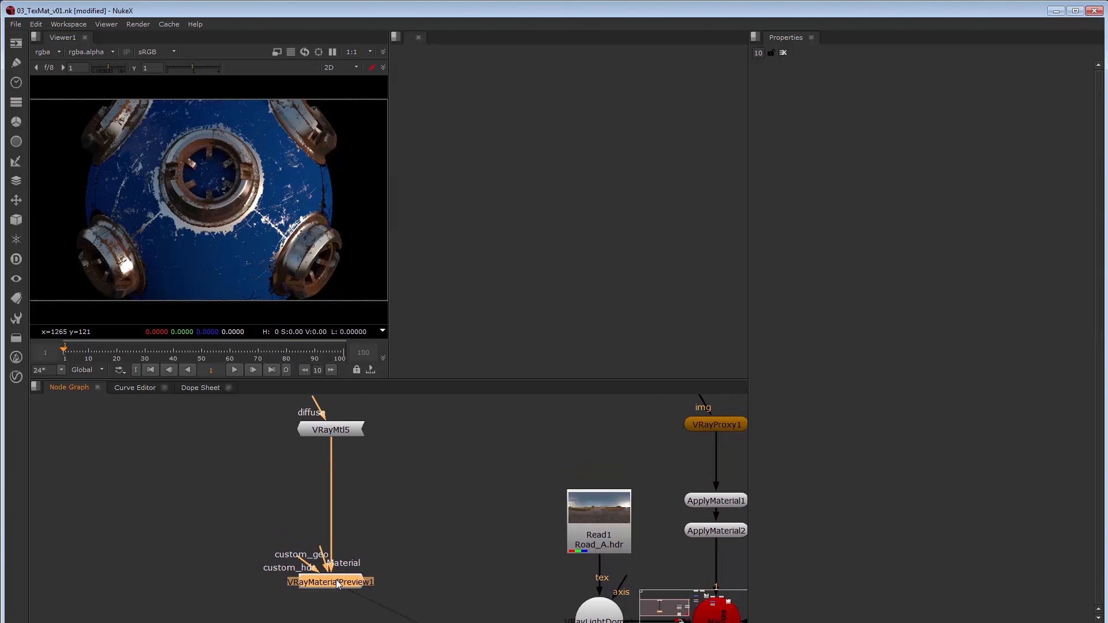
key("1")
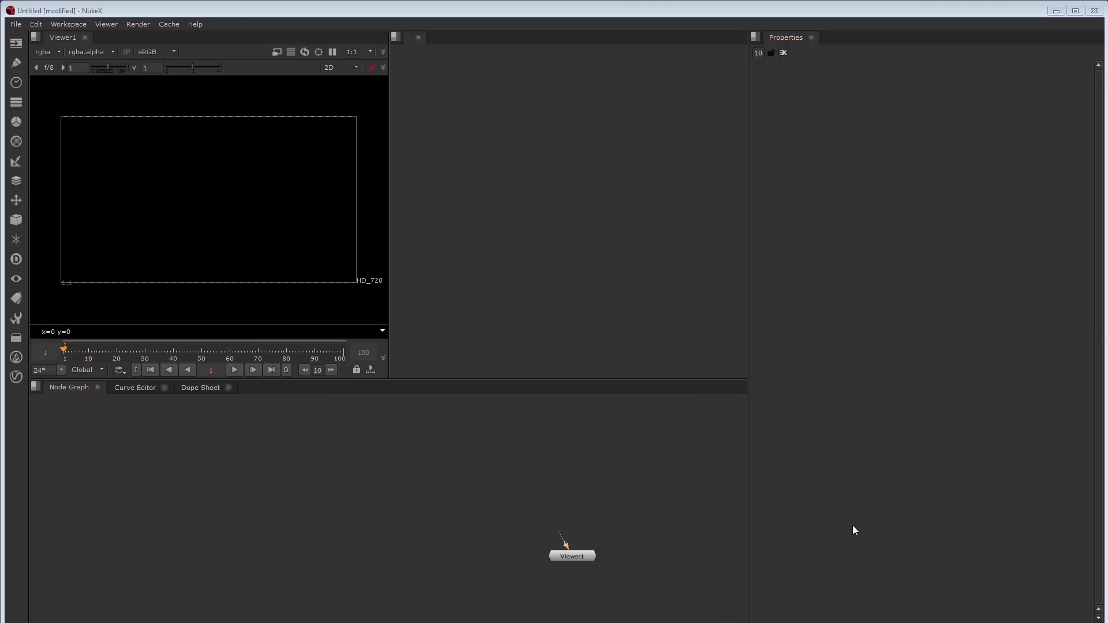
Create a VRayMaterialPreview node from the V-Ray Utilities menu and view it in the viewer
left_click(16, 377)
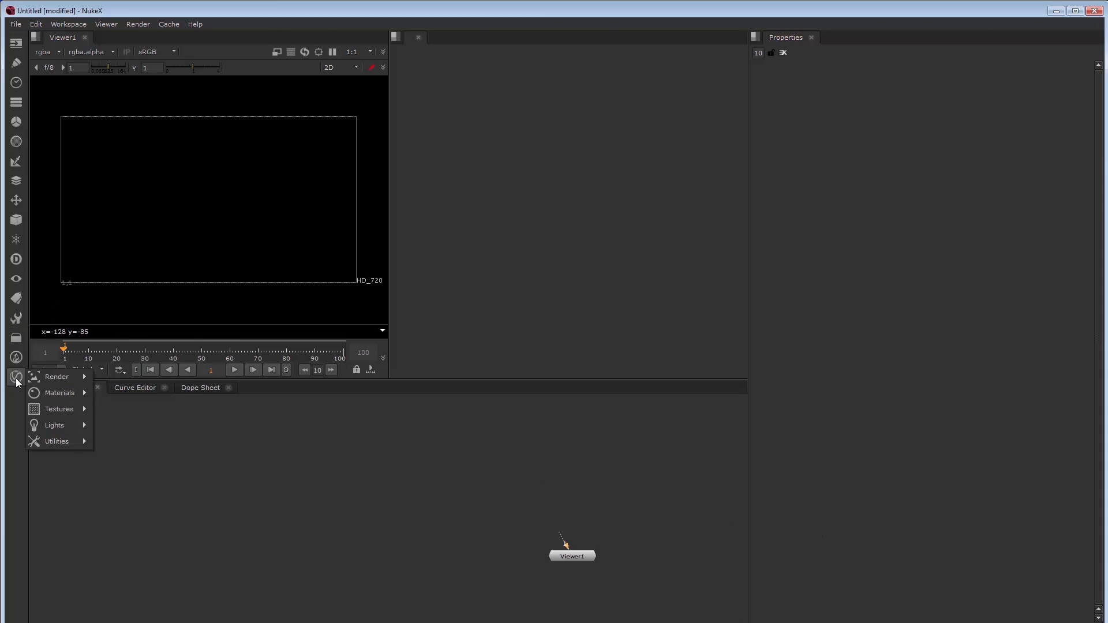
mouse_move(56, 432)
left_click(128, 442)
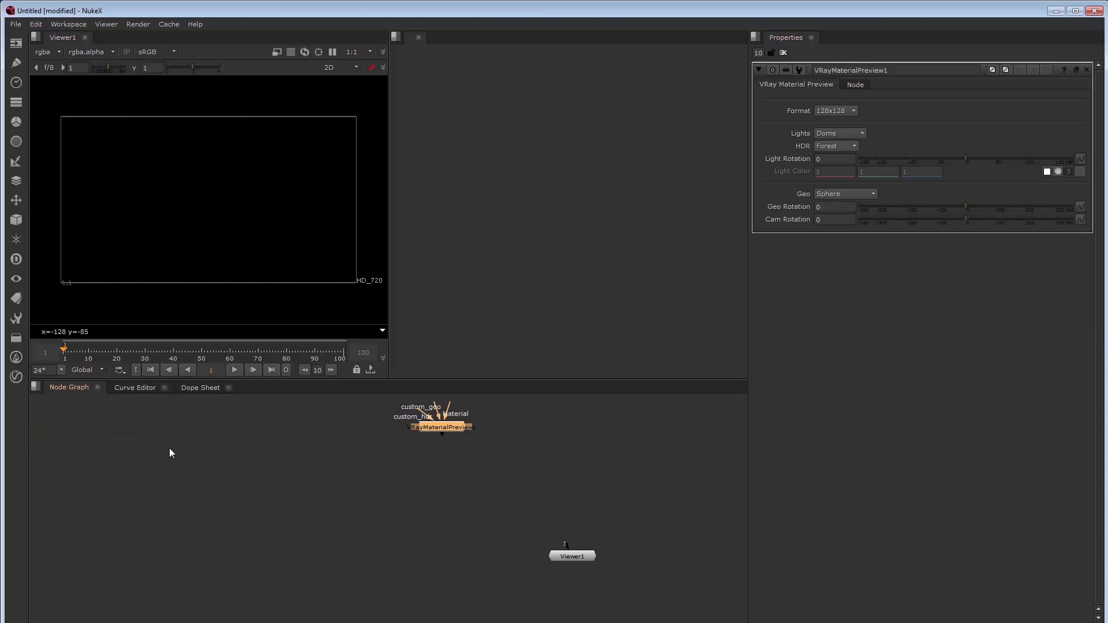
key("1")
left_click_drag(457, 430, 438, 502)
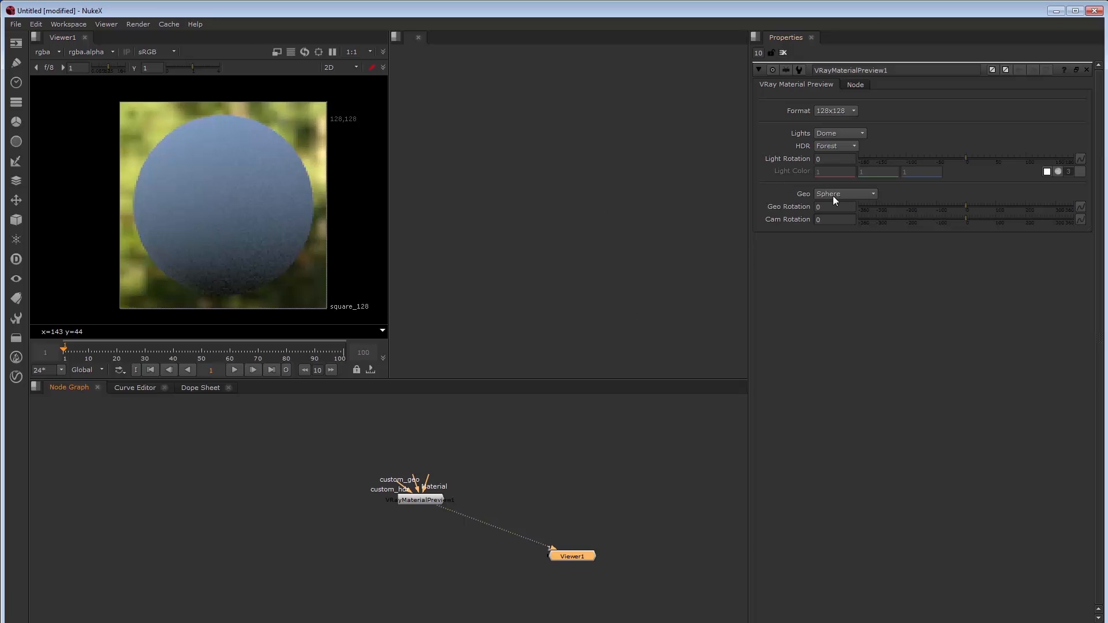
Try each preview geometry (cloth, teapot, checker, Buddha, ocean, splash, plane), then return to sphere
left_click(866, 193)
left_click(863, 206)
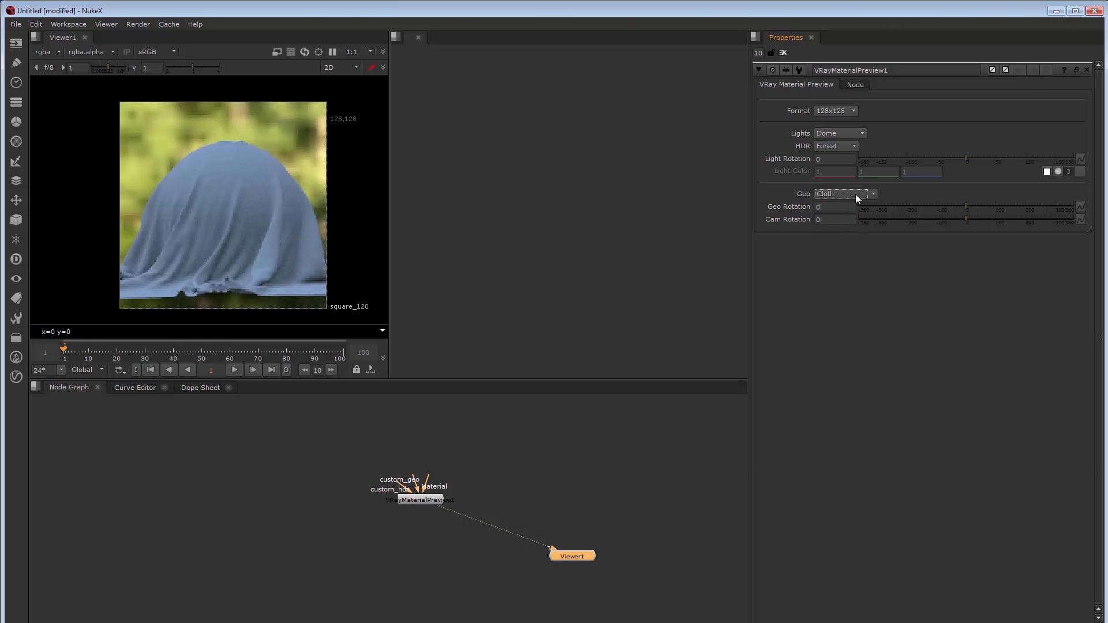
left_click(856, 194)
left_click(850, 207)
left_click(850, 194)
left_click(849, 205)
left_click(851, 198)
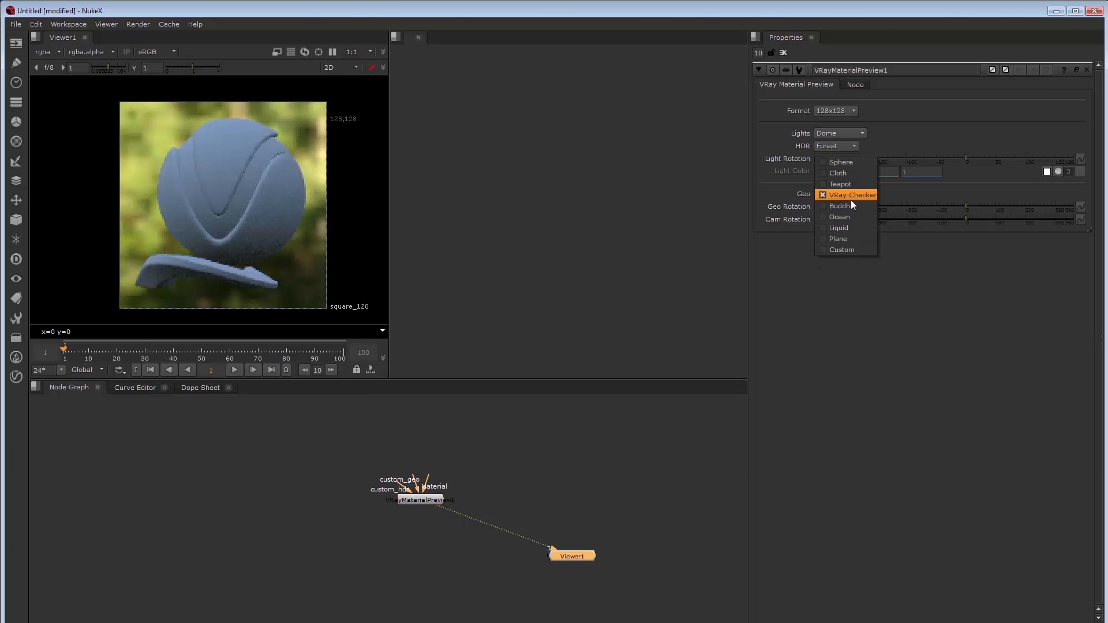
left_click(852, 202)
left_click(847, 196)
left_click(847, 205)
left_click(849, 195)
left_click(848, 202)
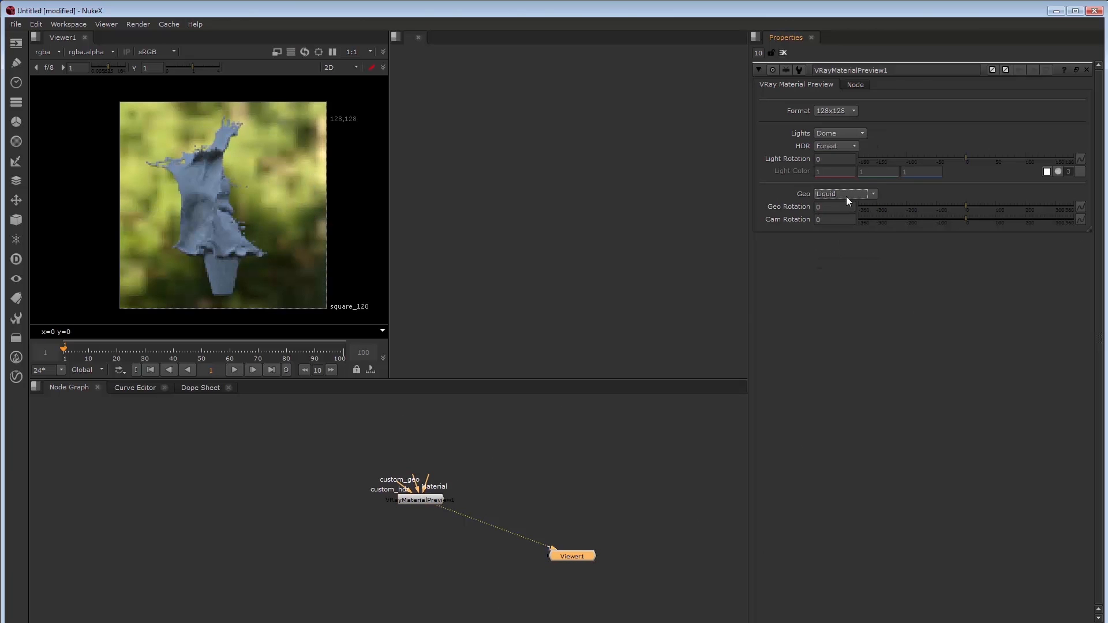
left_click(847, 196)
left_click(844, 196)
left_click(844, 196)
left_click(853, 110)
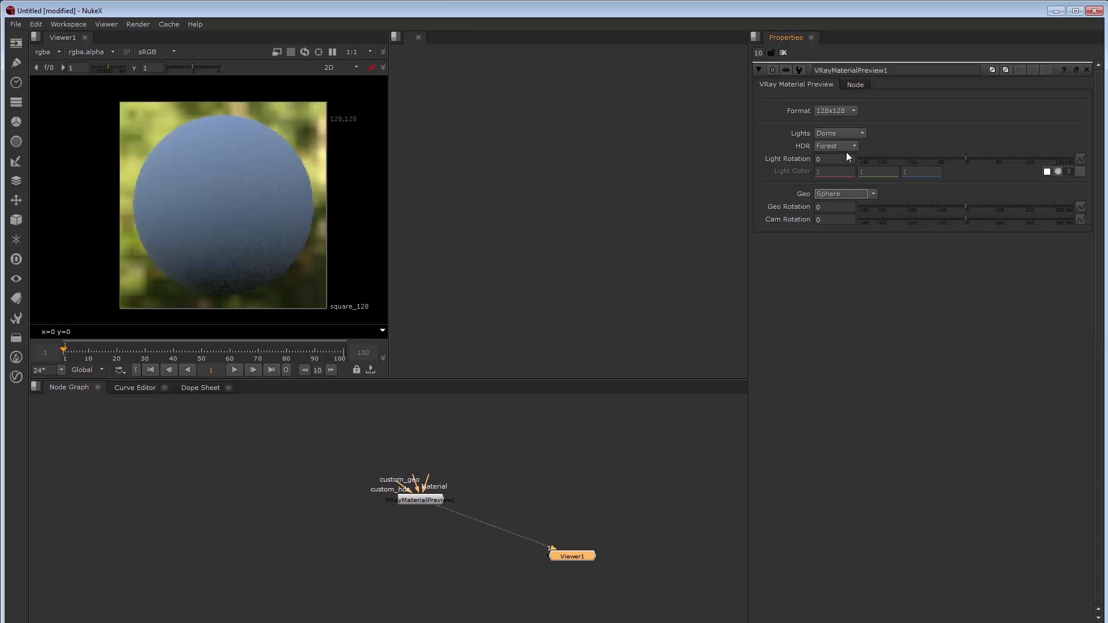
Set the preview to Cloth geometry, Sunset 2 HDR and 512x512 format
left_click(838, 194)
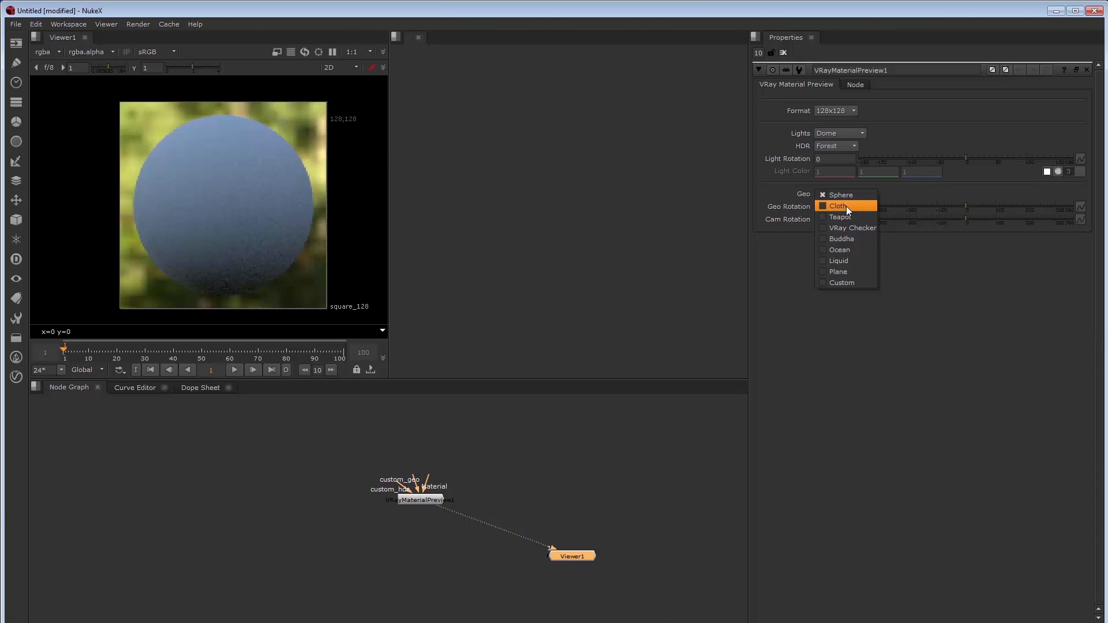
left_click(846, 206)
left_click(836, 147)
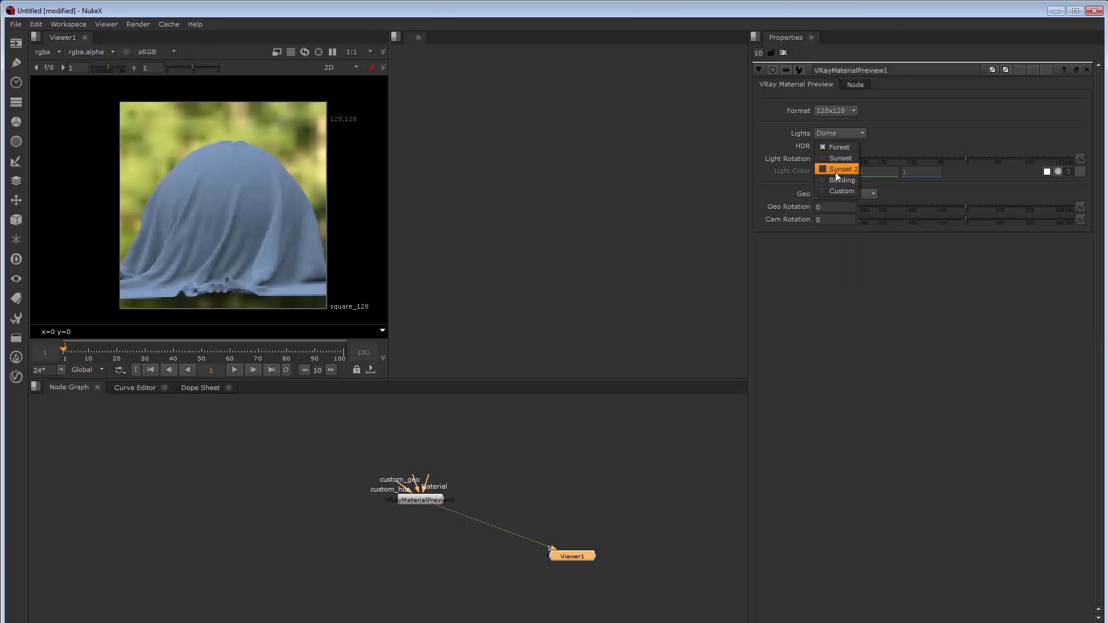
left_click(836, 171)
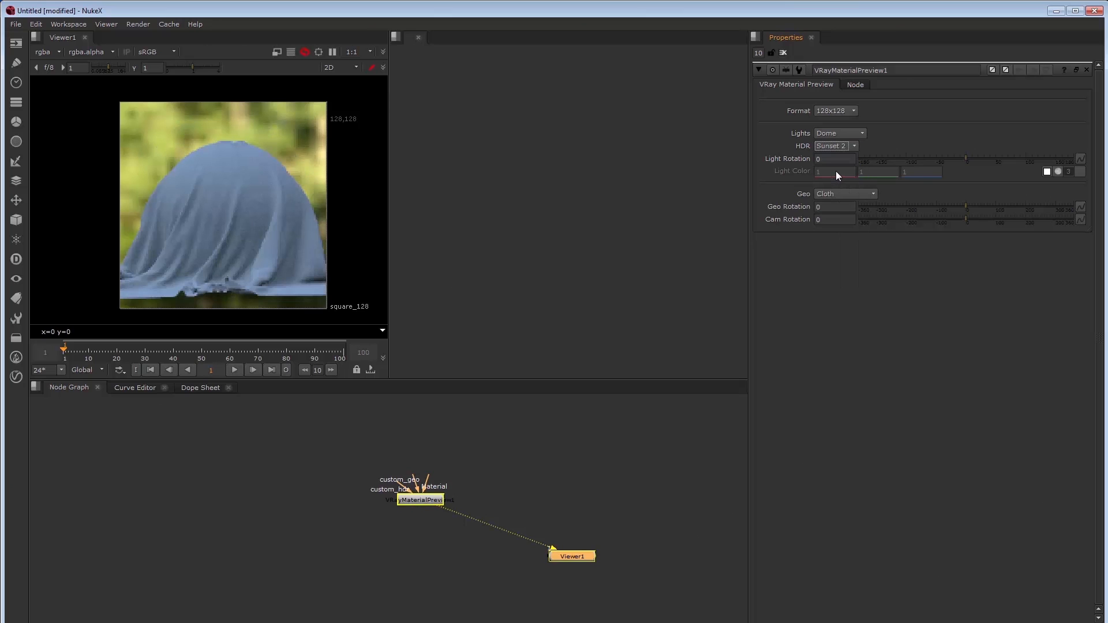
left_click(833, 112)
left_click(837, 133)
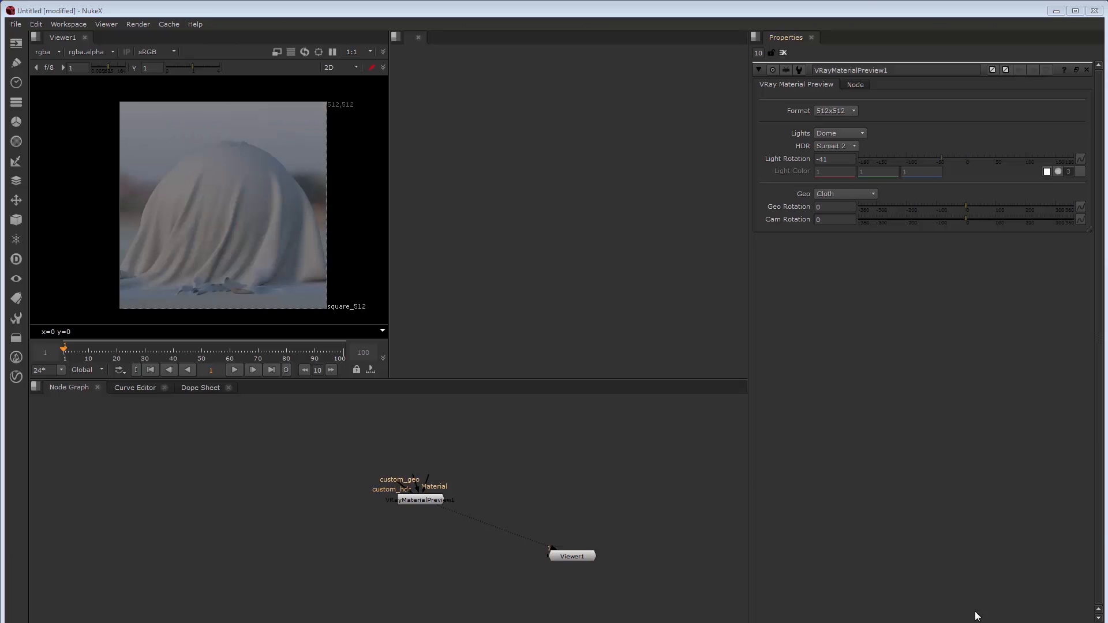
Add a VRayMtl node and connect it to the preview's Material input
left_click(405, 423)
key("Tab")
type("vraymtl")
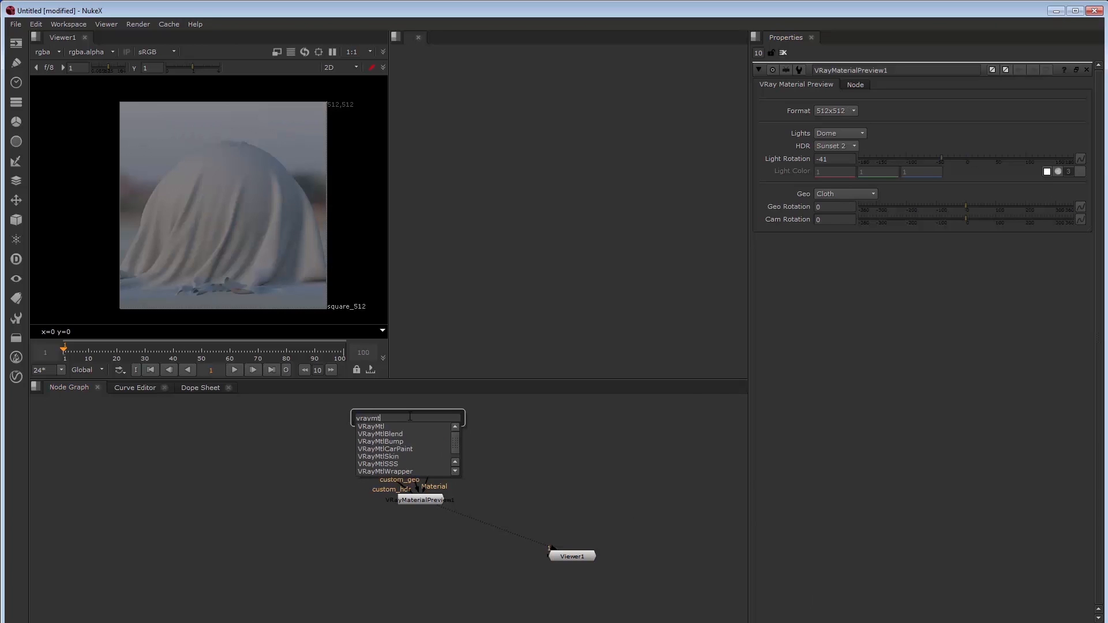
key("Down")
key("Return")
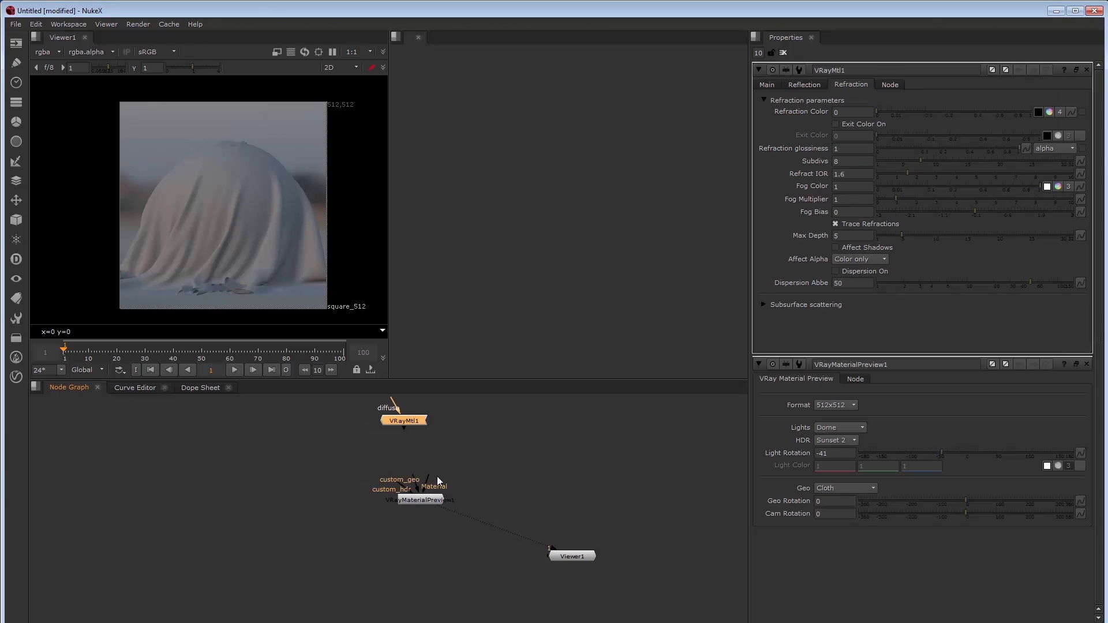
left_click_drag(417, 430, 429, 425)
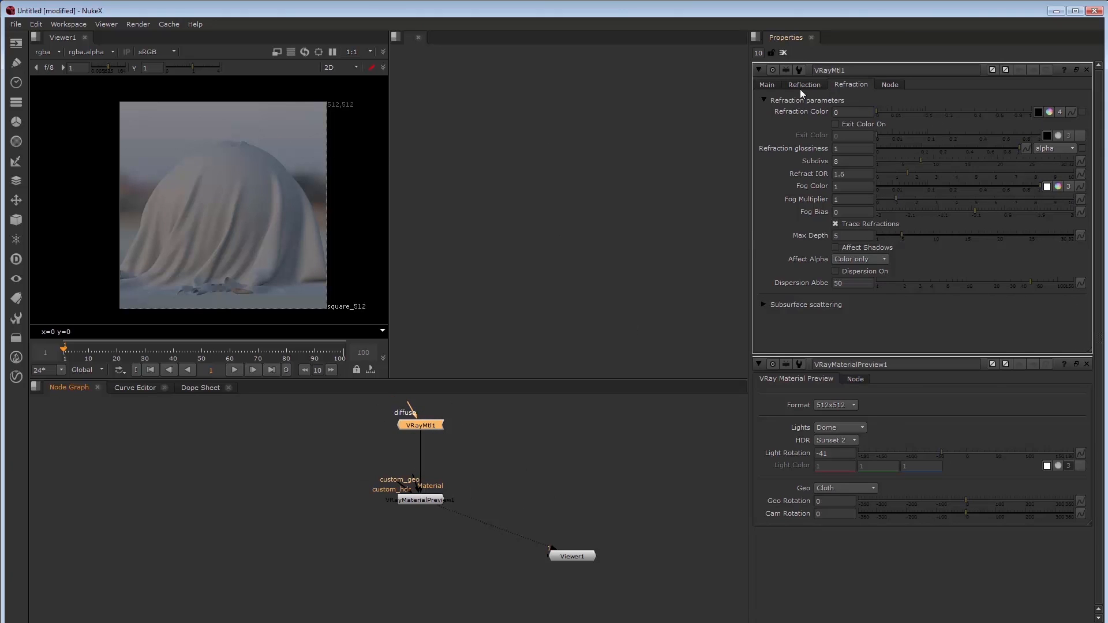
Set the material's diffuse colour to R 1, G 0.25, B 0.25
left_click(767, 85)
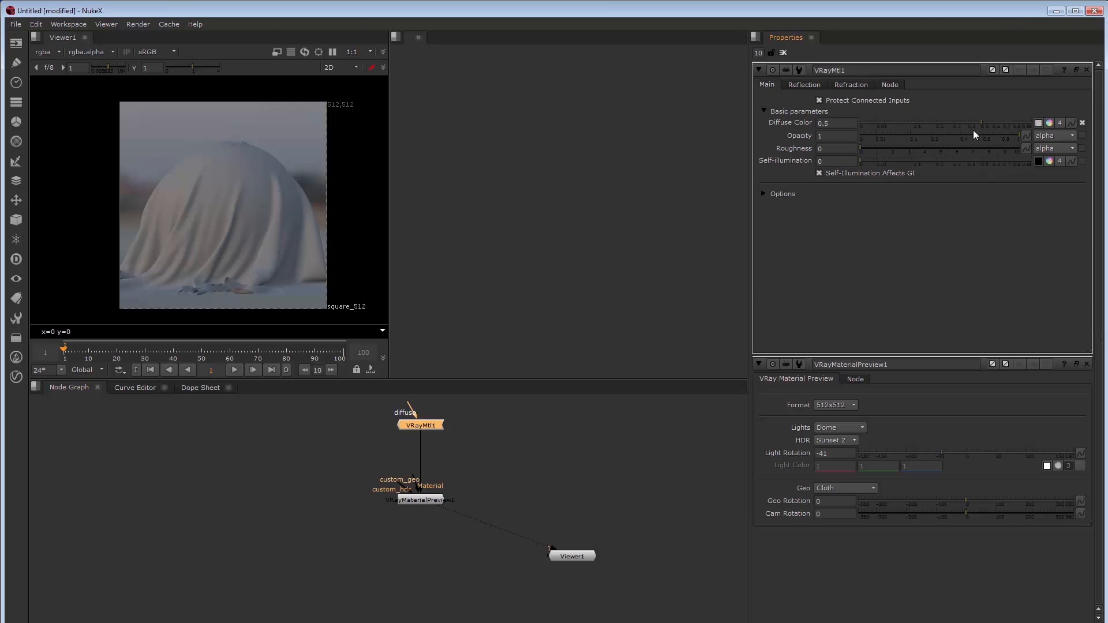
left_click(1053, 123)
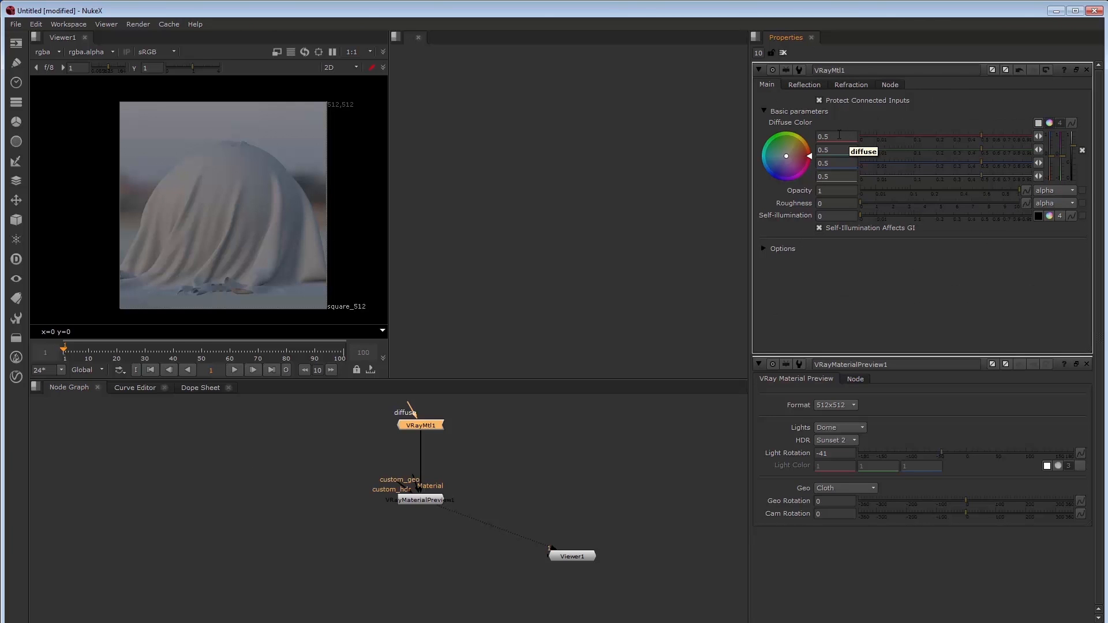
left_click_drag(839, 135, 815, 130)
type("1")
key("Tab")
type("0.25")
key("Tab")
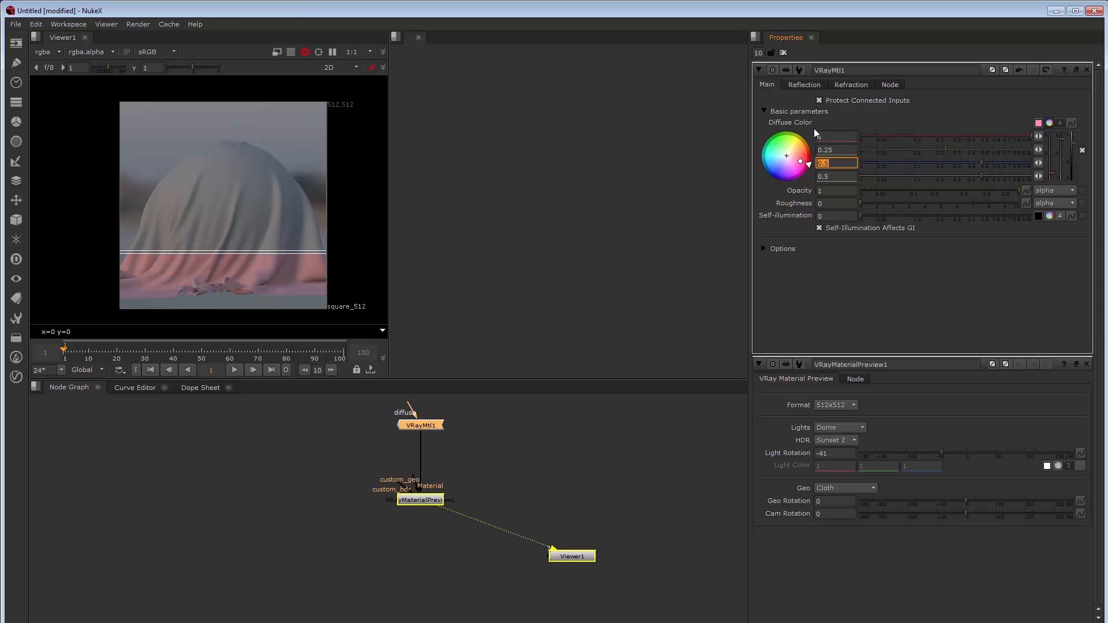
Set the material's reflection colour to 0.5
left_click(811, 85)
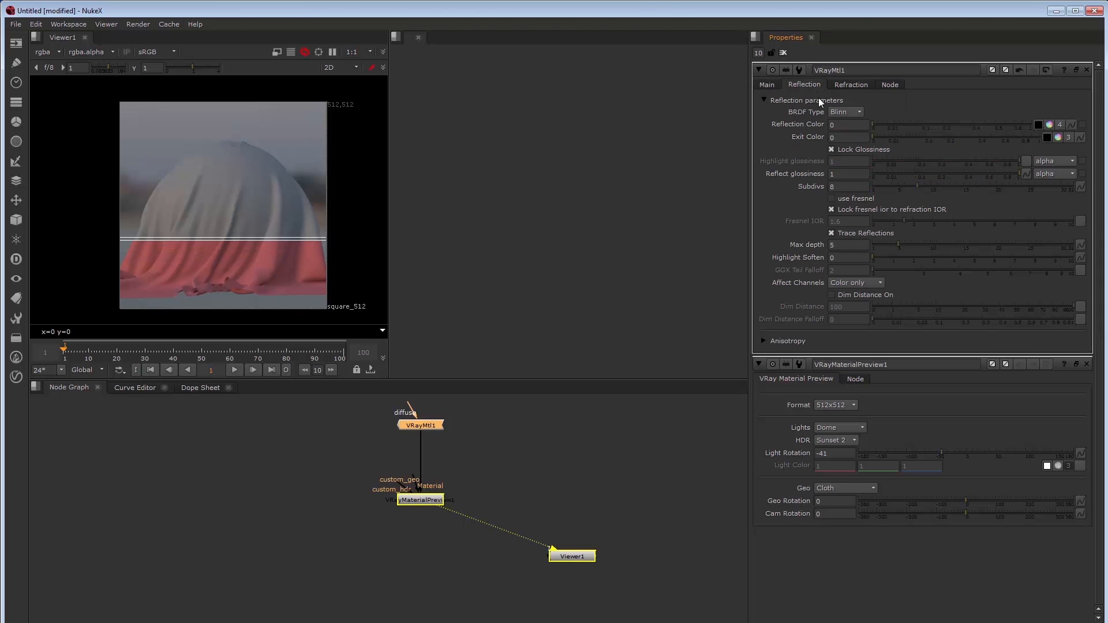
left_click_drag(840, 125, 810, 117)
type("0.5")
key("Tab")
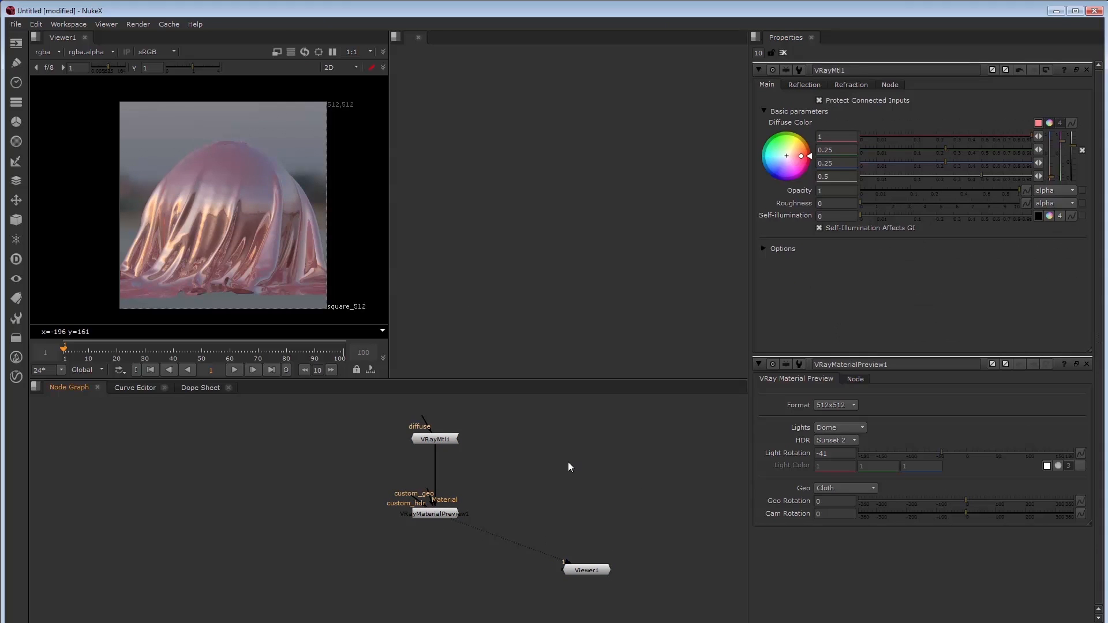
Add a VRayCamera node via the node search
key("Tab")
type("vraycam")
key("Return")
Set VRayCamera1 translate to 2500/2500/2500 and rotate to -35/45/0
left_click_drag(583, 467, 570, 481)
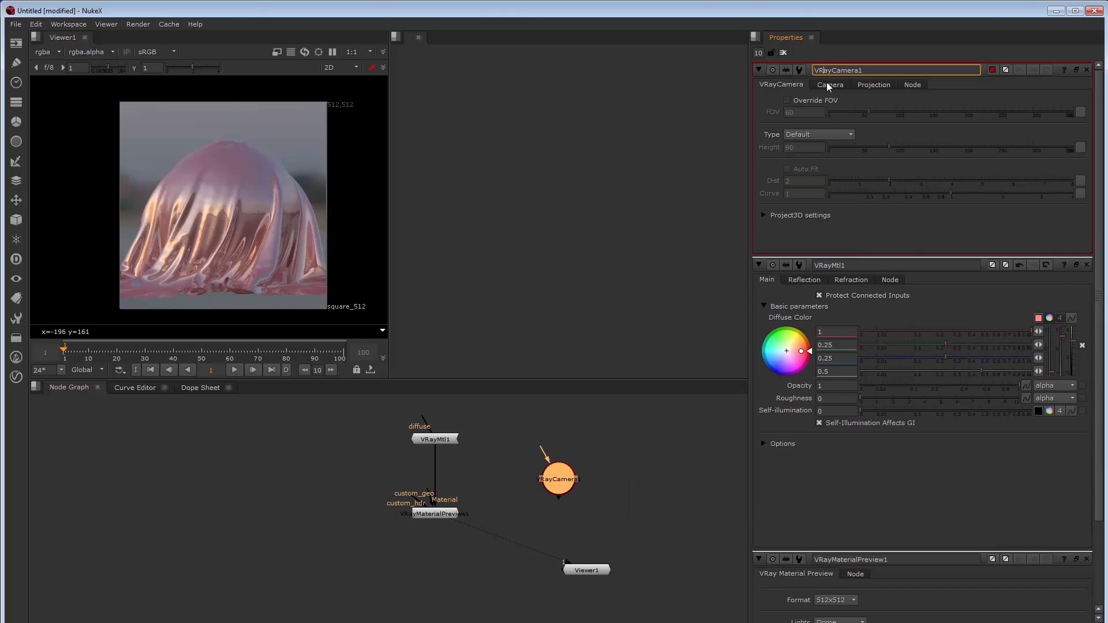
left_click(827, 84)
left_click_drag(831, 156, 805, 140)
type("2500")
key("Tab")
type("2500")
key("Tab")
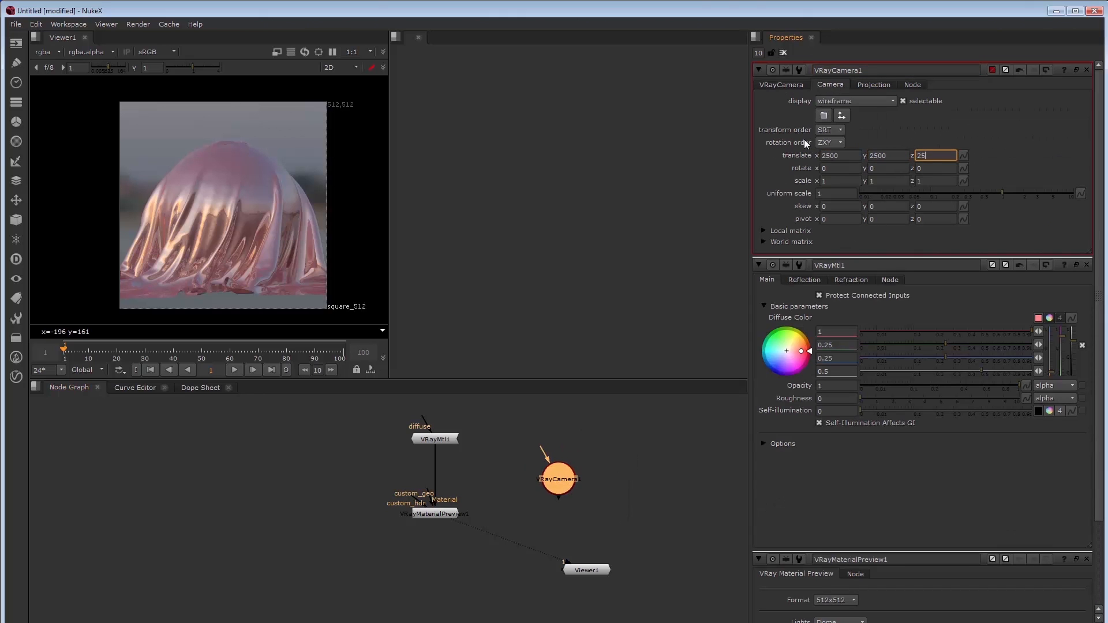
type("2500")
key("Tab")
type("-35")
key("Tab")
type("45")
key("Tab")
key("Tab")
Add a VRayRenderer node fed by the camera and close the property panels
type("vrayren")
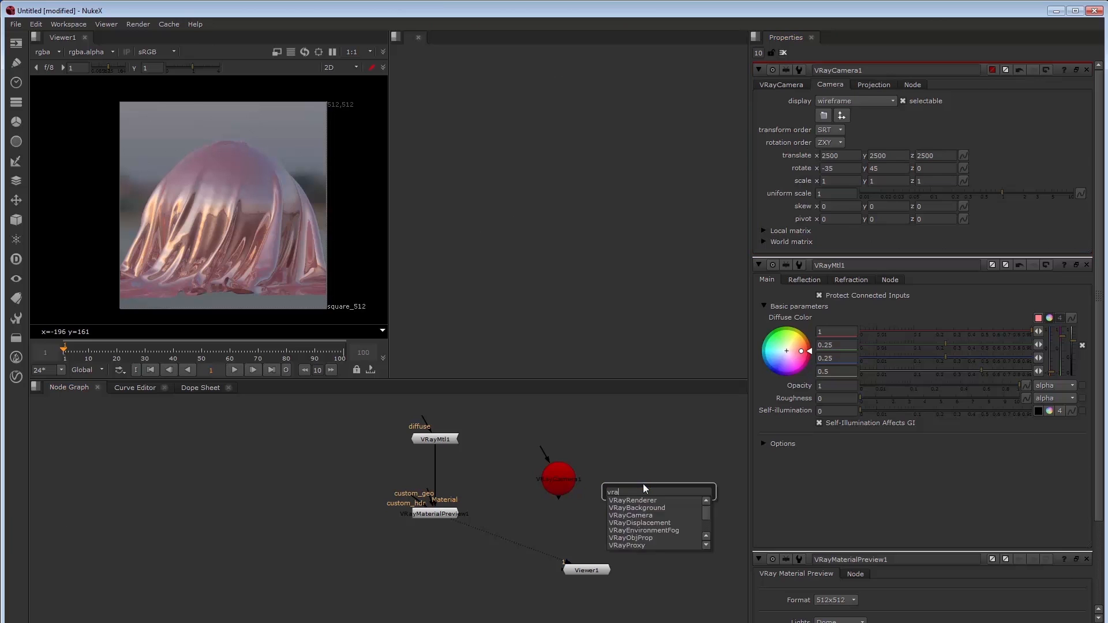
key("Return")
left_click_drag(659, 499, 651, 507)
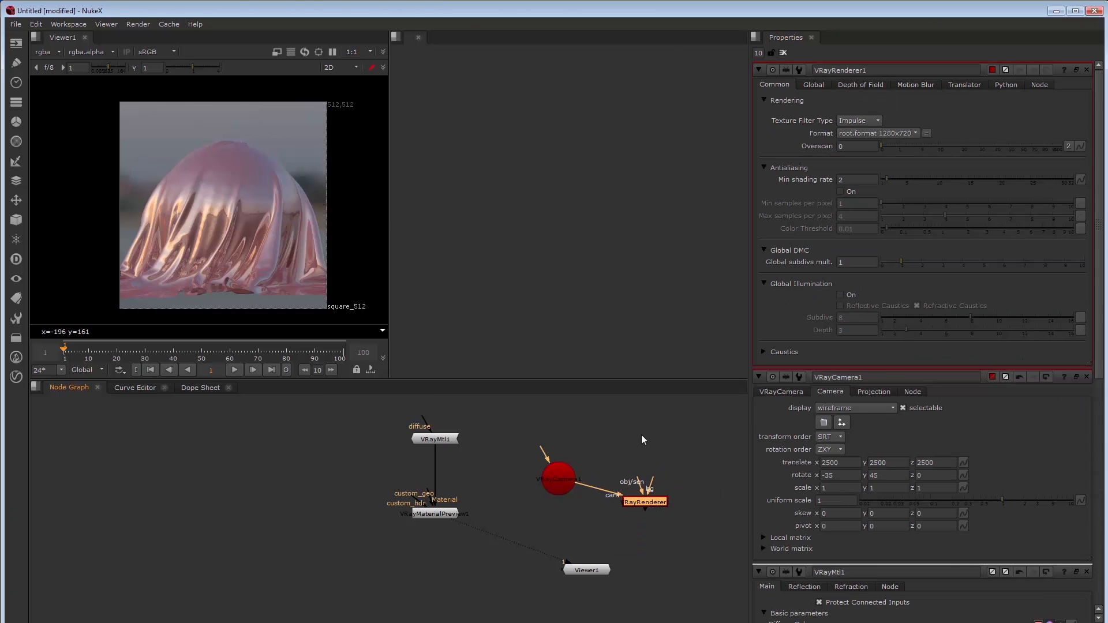
left_click(642, 434)
key("s")
left_click(783, 52)
Add a Scene node and move the camera, scene and renderer nodes down together
key("Tab")
type("scene")
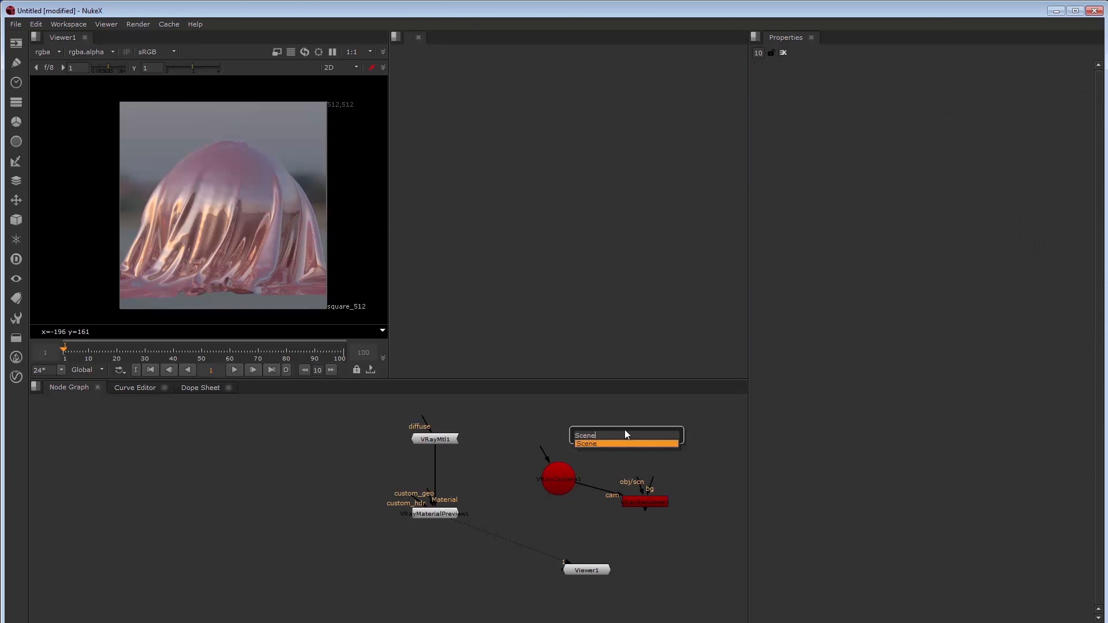
key("Return")
left_click_drag(637, 481, 626, 442)
left_click_drag(626, 442, 521, 513)
left_click_drag(649, 456, 650, 487)
Add a VRayLightDome node and place it to the left
left_click(645, 427)
key("Tab")
type("vrayl")
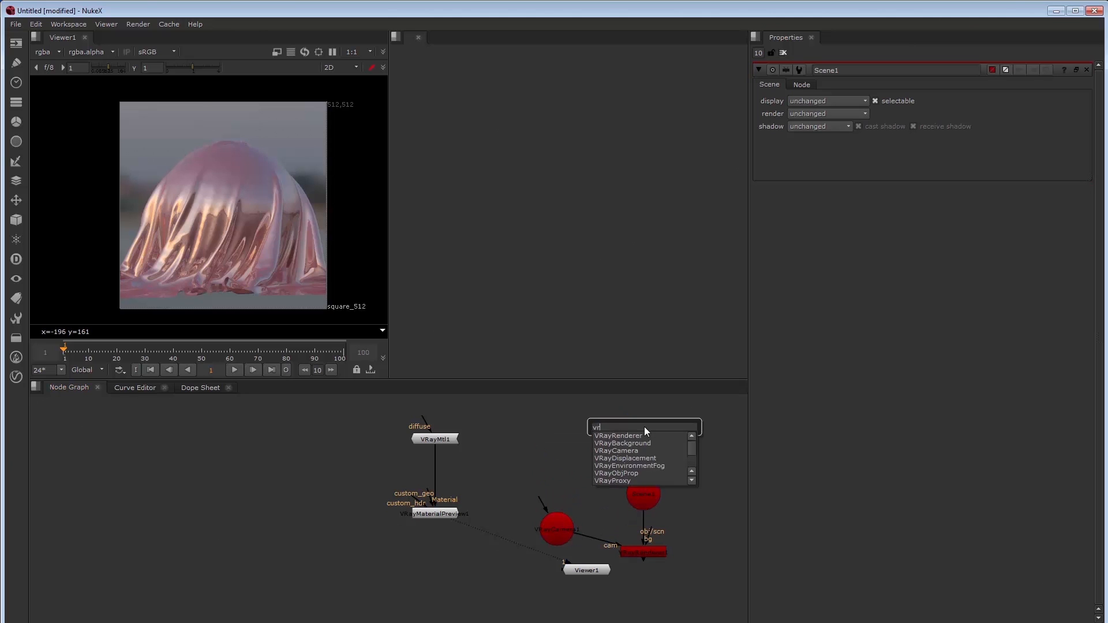
key("Down")
key("Return")
left_click_drag(649, 435, 551, 458)
scroll(551, 457, "up", 4)
scroll(549, 470, "down", 4)
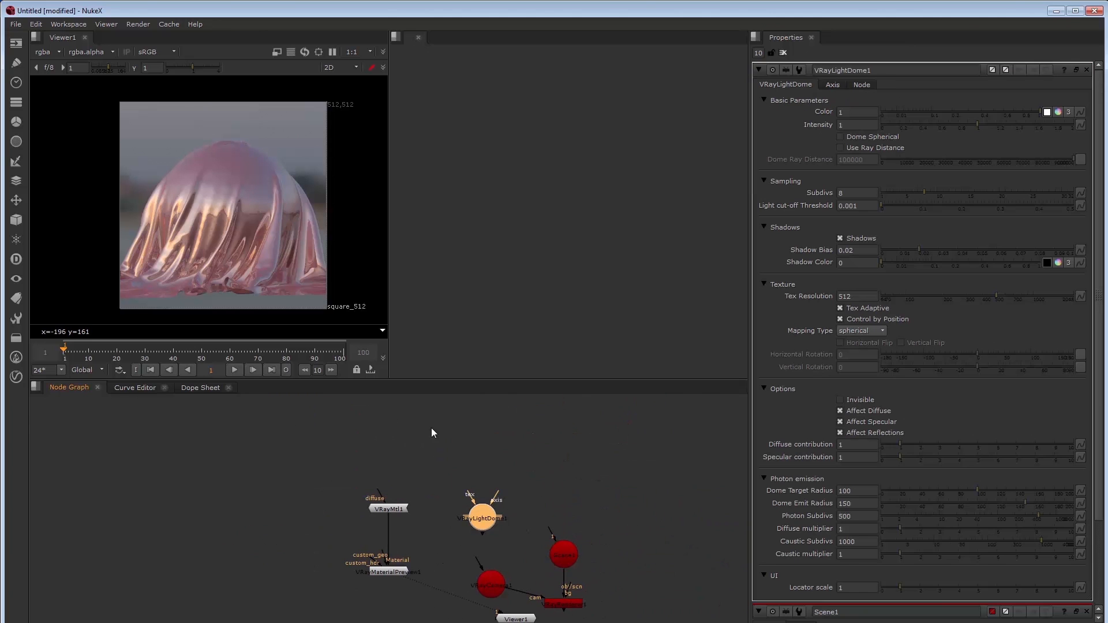
Read in Road_A.hdr from the HDR Env folder
key("r")
double_click(457, 281)
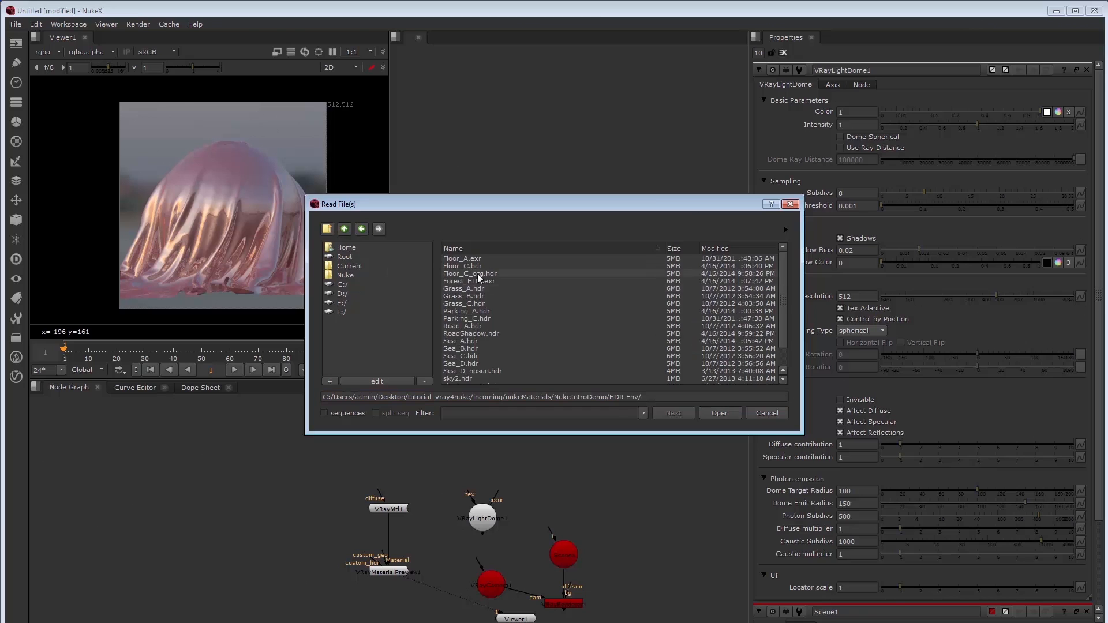
left_click(465, 303)
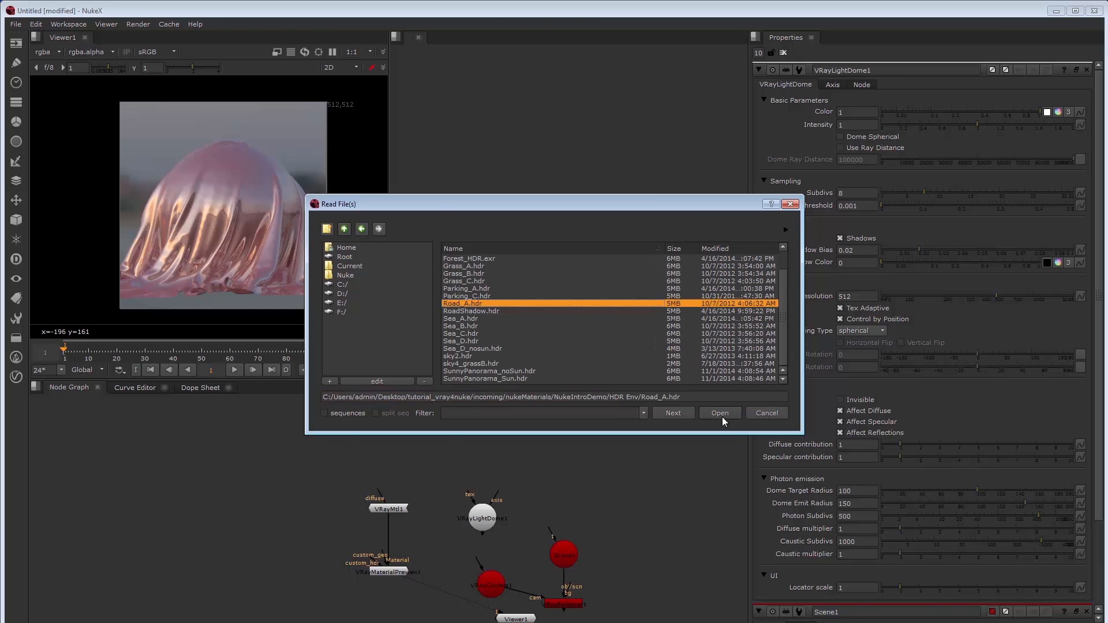
left_click(720, 414)
Add a VRayProxy loading sphere_and_frames.vrmesh, connect it to the scene, and view the renderer
key("Tab")
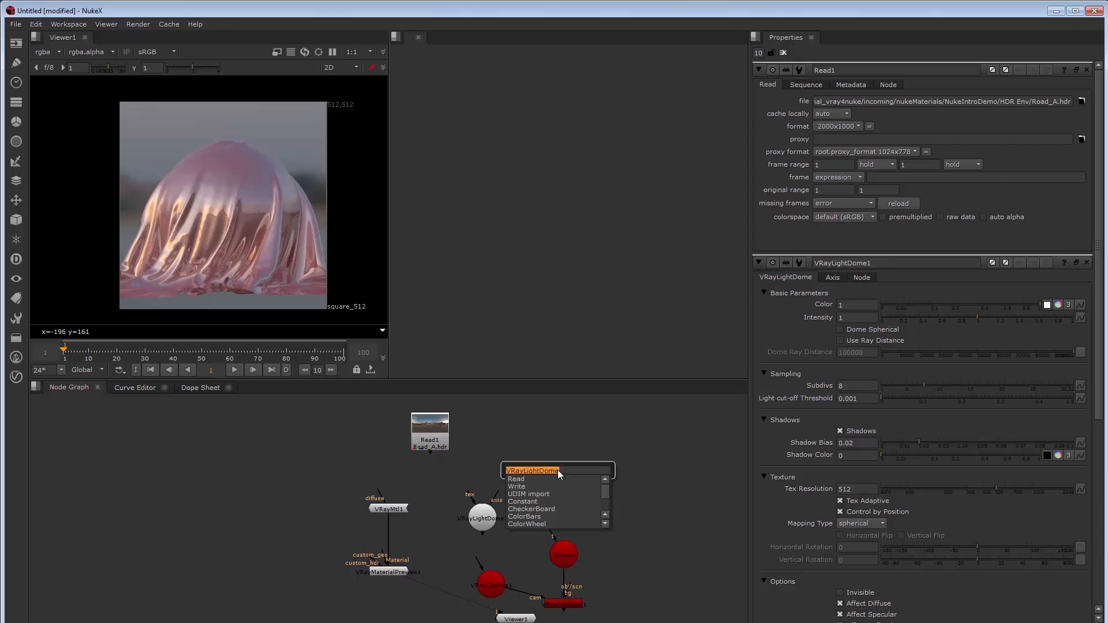
type("vraypro")
key("Return")
left_click(1082, 251)
left_click(464, 266)
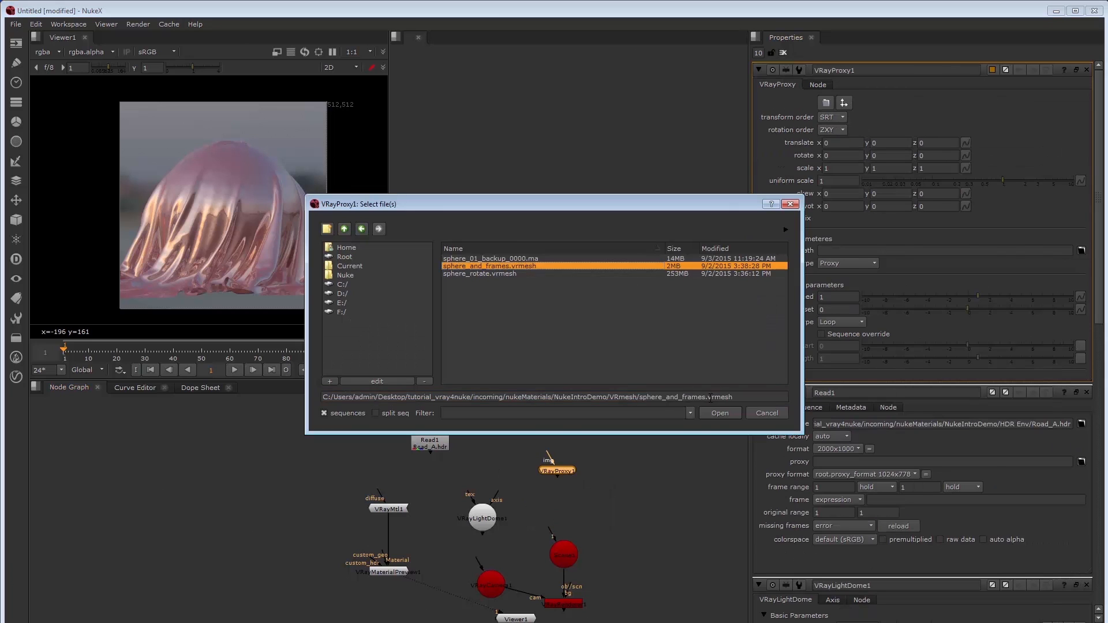
left_click(720, 413)
left_click_drag(551, 528, 557, 471)
left_click_drag(558, 470, 564, 462)
left_click_drag(499, 612, 557, 604)
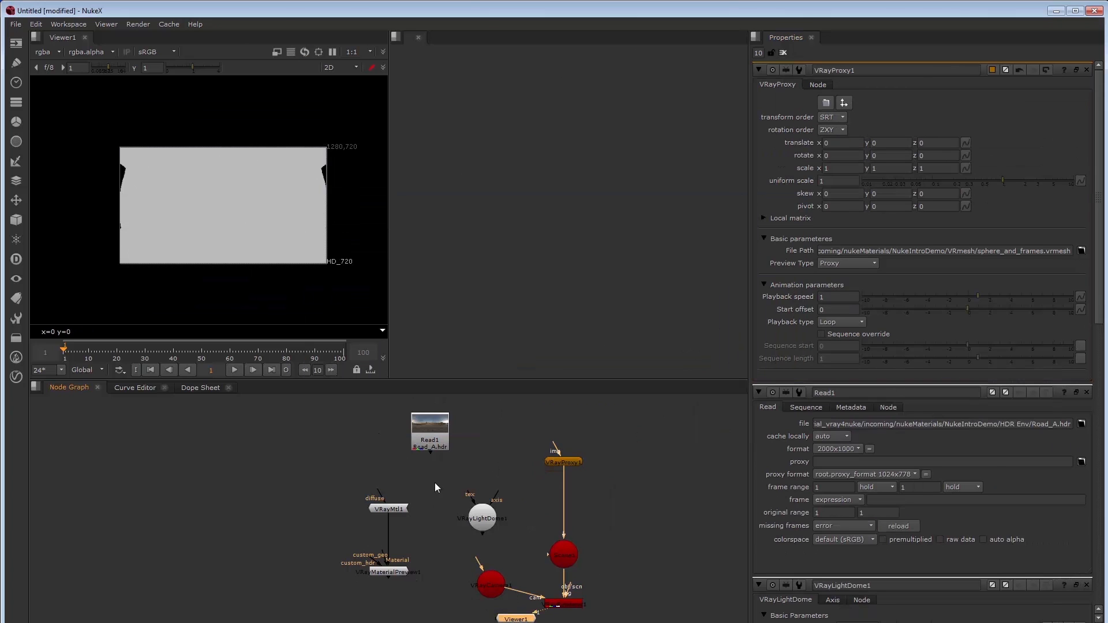
Delete the old material and preview nodes and set the camera's horizontal aperture to 36
left_click_drag(435, 484, 317, 620)
key("Delete")
double_click(491, 533)
left_click(794, 89)
left_click(874, 84)
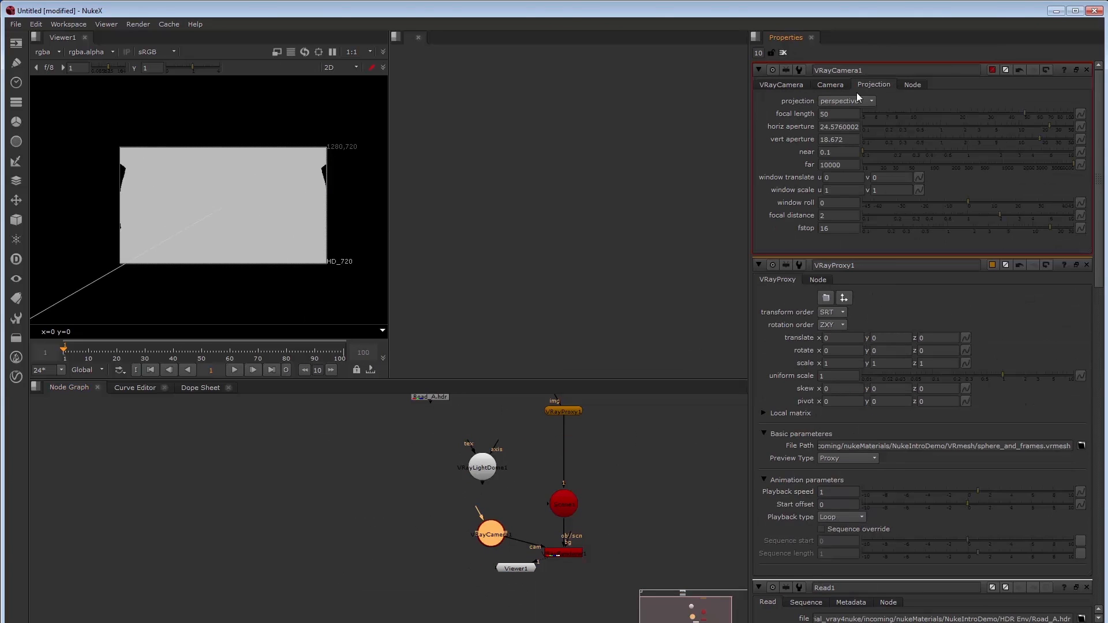
left_click(844, 125)
key("Tab")
key("shift+Tab")
type("36")
key("Tab")
left_click(781, 85)
left_click(783, 53)
Connect the light dome into the scene and Road_A.hdr into the dome's texture input
left_click_drag(549, 503, 483, 468)
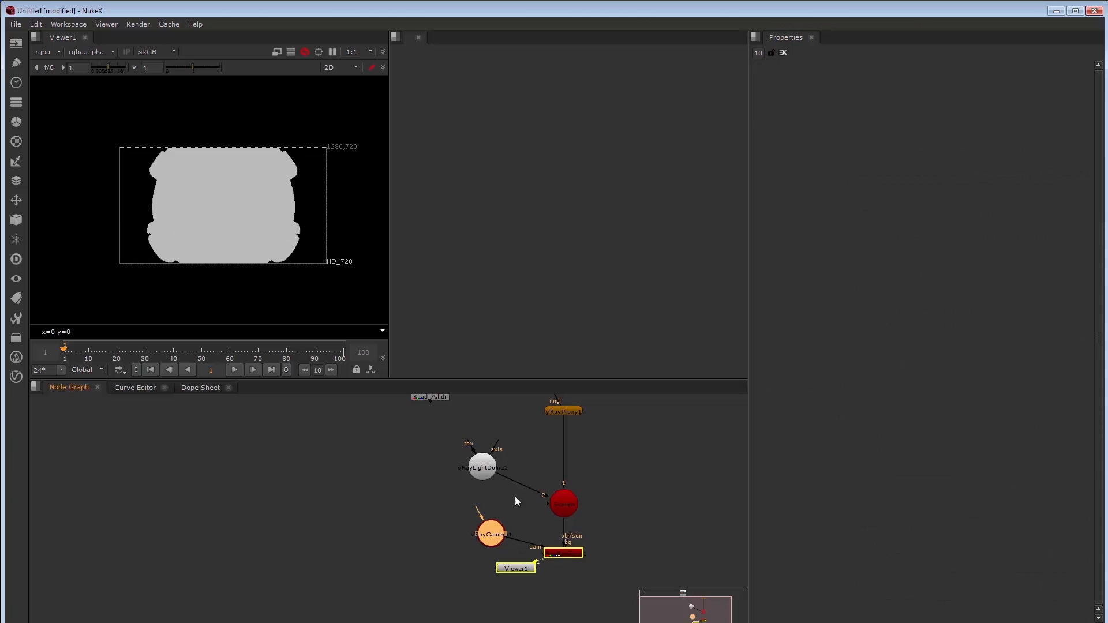
left_click_drag(482, 428, 431, 440)
left_click_drag(429, 437, 479, 468)
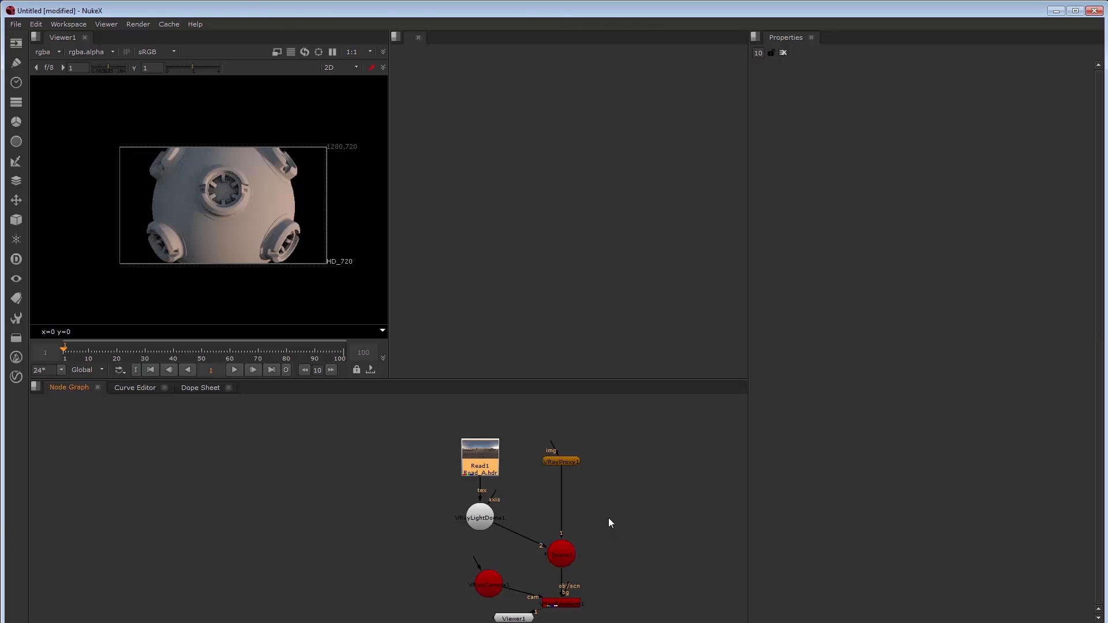
Create VRayMtl1 and an ApplyMaterial under the proxy, connecting the material to its mat input
left_click(631, 431)
key("Tab")
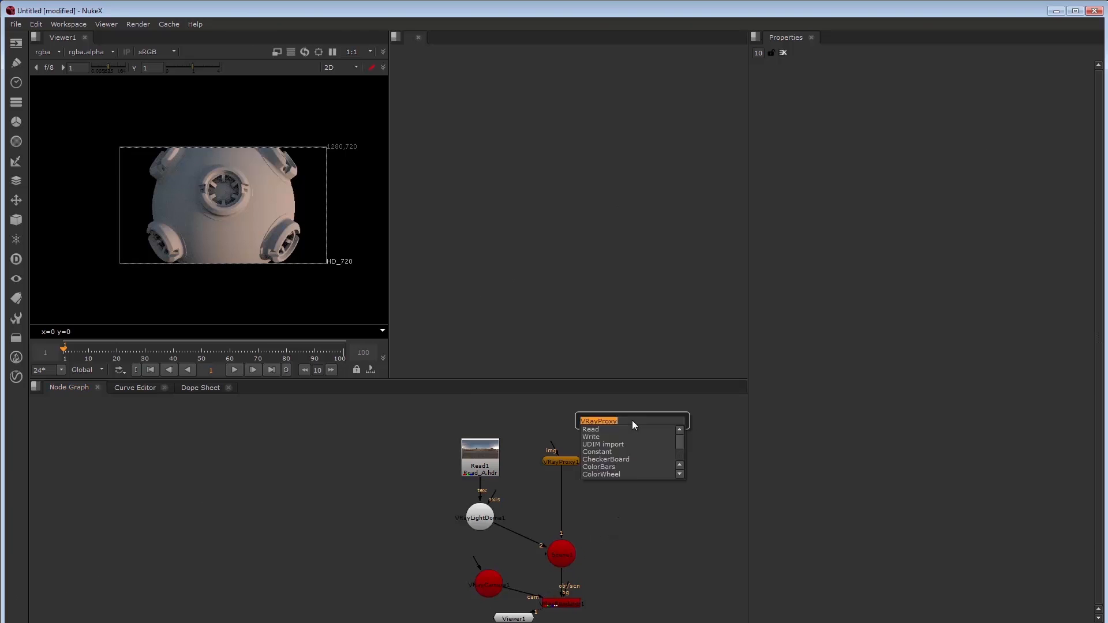
type("vraymtl")
key("Return")
left_click(573, 461)
key("Tab")
type("appl")
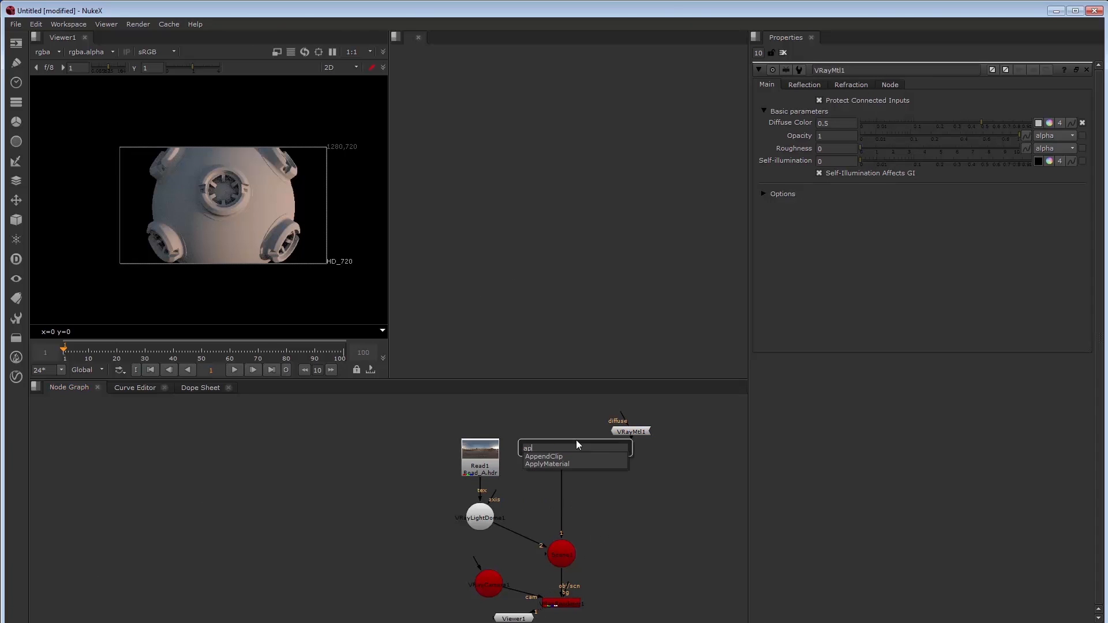
key("Return")
left_click_drag(565, 473, 633, 431)
left_click_drag(600, 468, 636, 517)
Label VRayMtl1 as 'Rust'
double_click(633, 434)
left_click(808, 85)
left_click(890, 85)
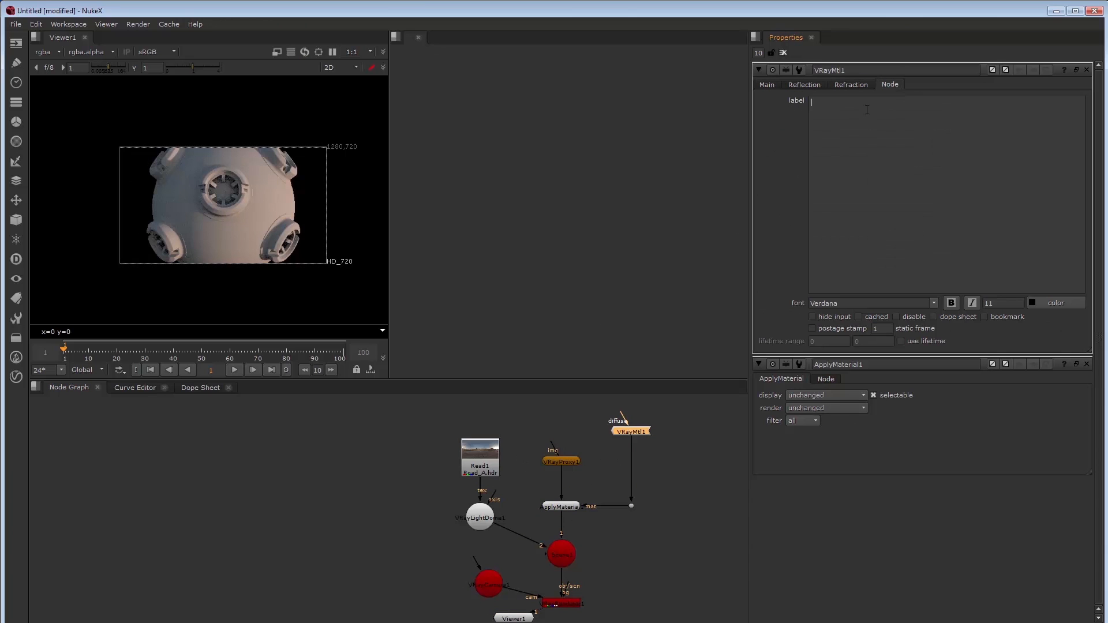
left_click(867, 110)
type("Rust")
Create a second VRayMtl labelled 'Metal' and select the ApplyMaterial node
key("Tab")
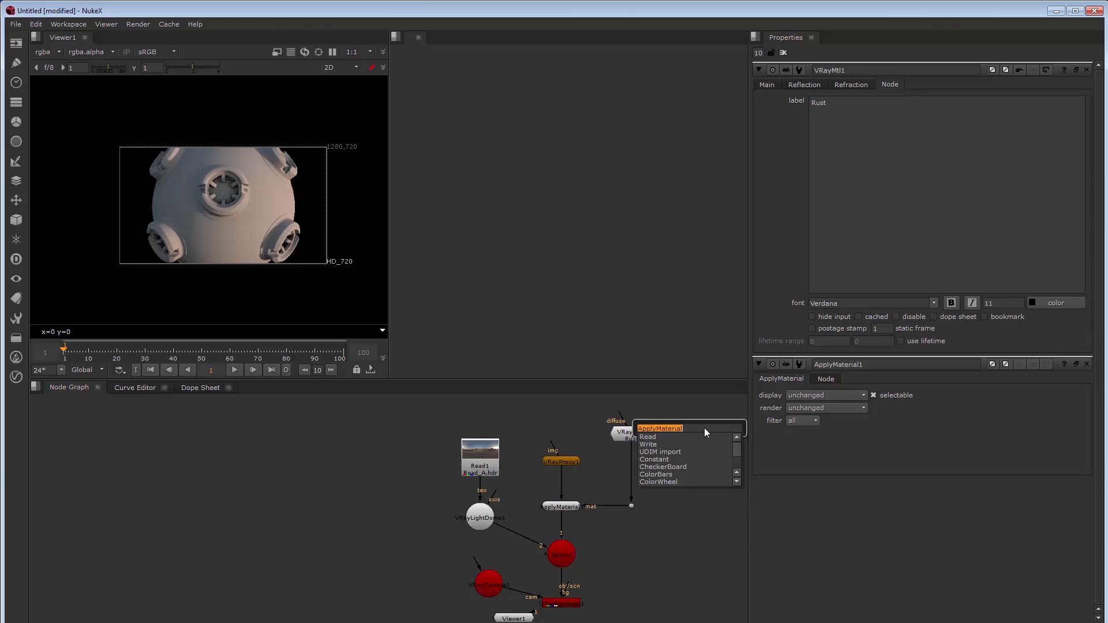
type("vraymtl")
key("Return")
left_click(890, 85)
left_click(867, 110)
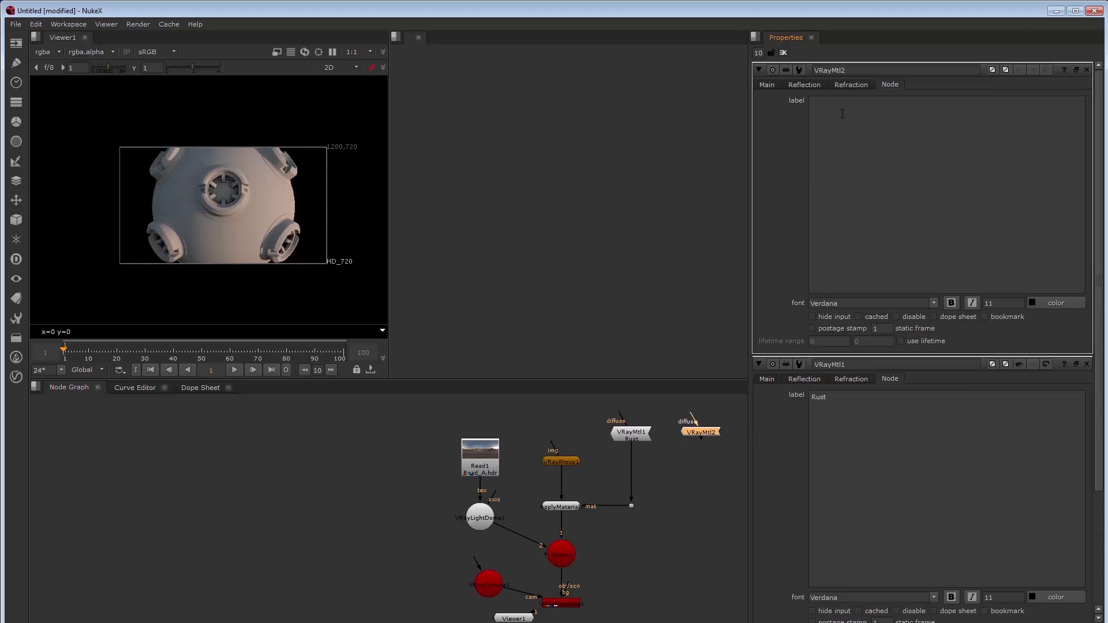
type("Metal")
left_click(767, 85)
left_click(784, 52)
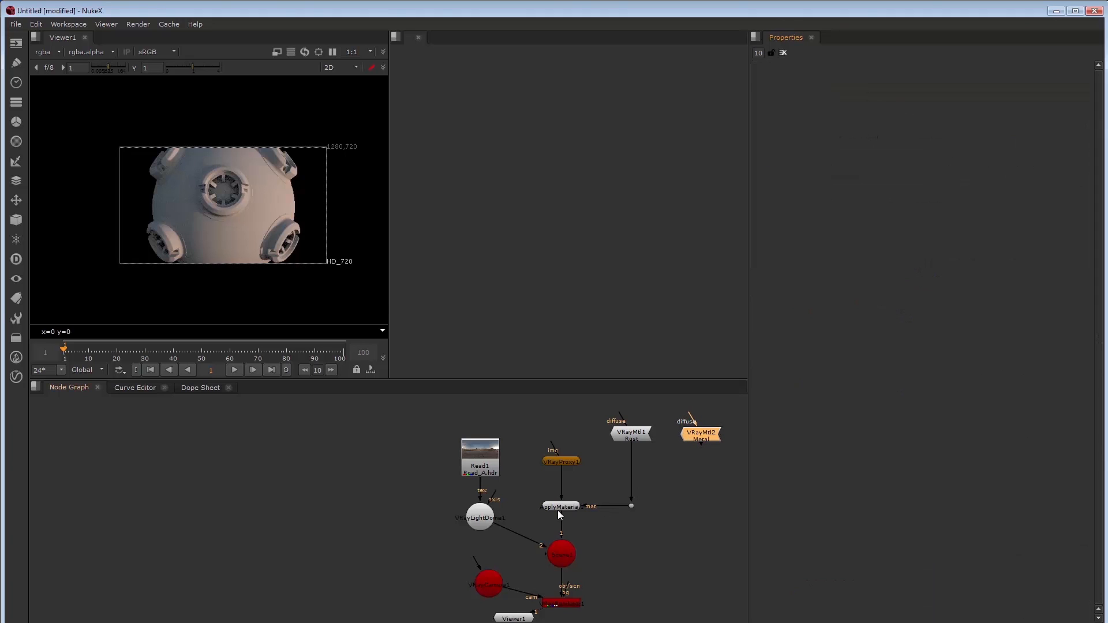
left_click(558, 508)
Duplicate the ApplyMaterial node and connect the Metal VRayMtl2 to the copy's mat input
key("ctrl+c")
key("ctrl+v")
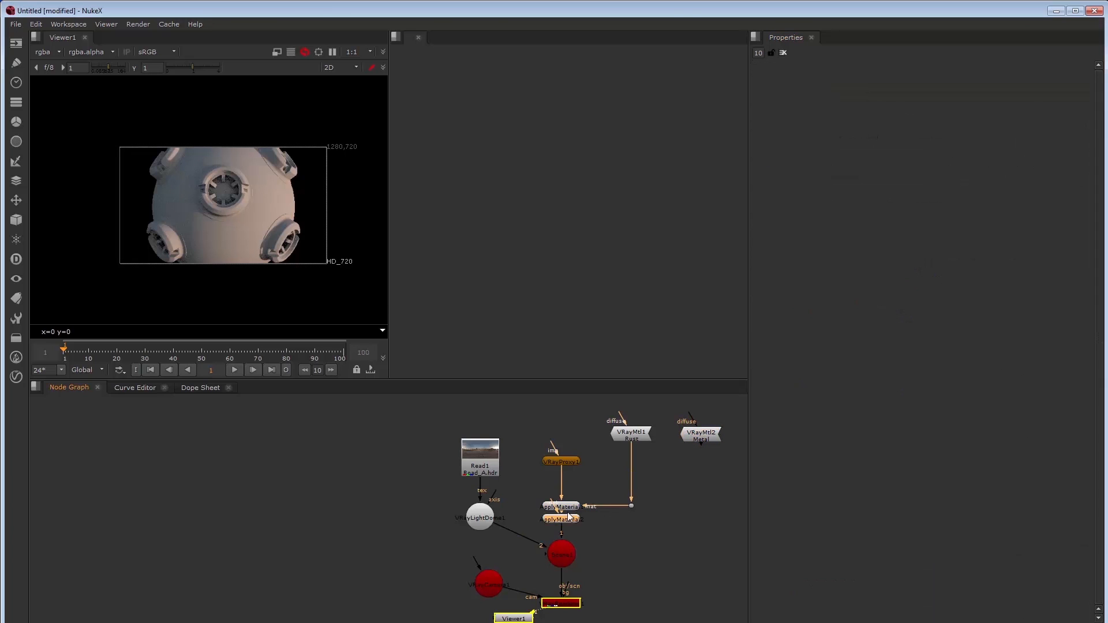
left_click_drag(535, 522, 699, 436)
left_click_drag(629, 486, 704, 524)
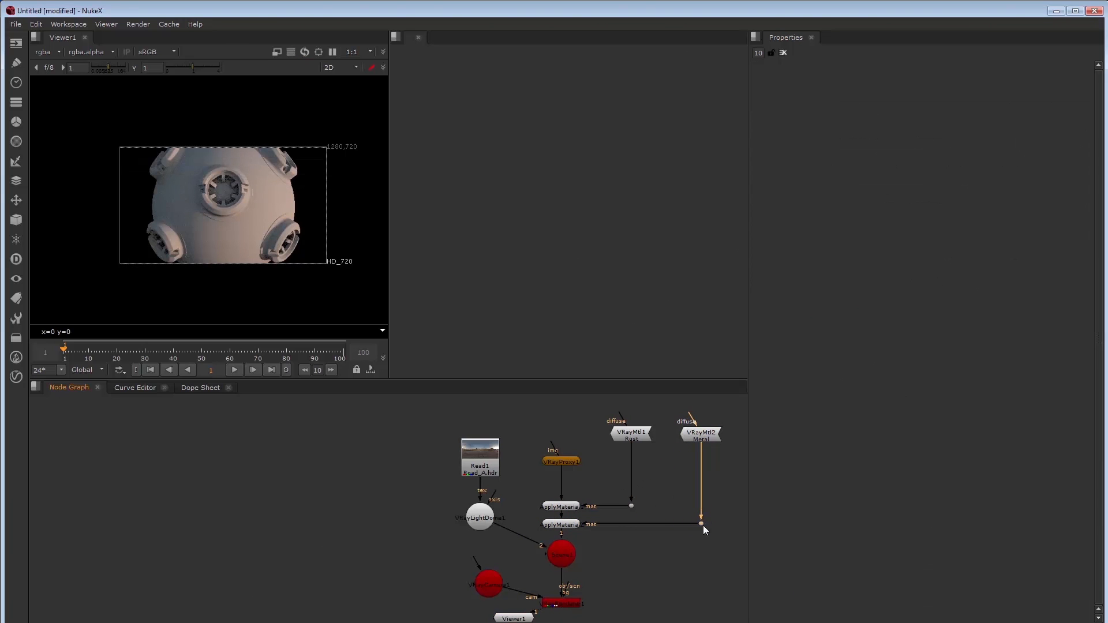
Filter ApplyMaterial1 by object name to root/frames_VRayMtl2
double_click(553, 505)
left_click(1050, 131)
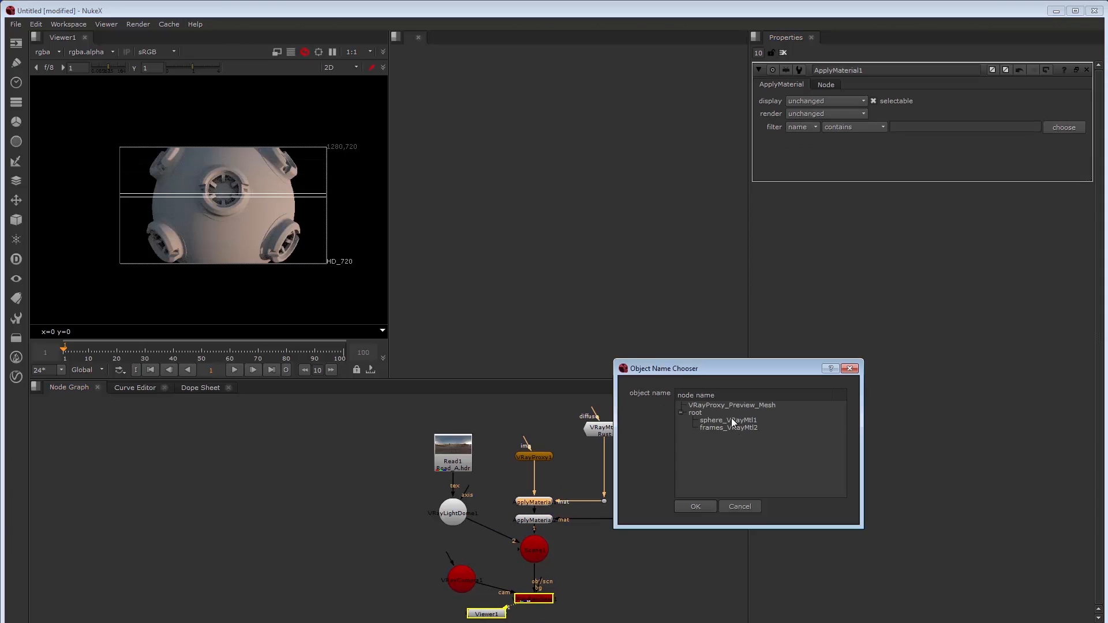
left_click(734, 427)
left_click(702, 504)
Set ApplyMaterial2's filter to name and choose root/sphere_VRayMtl1
left_click(803, 126)
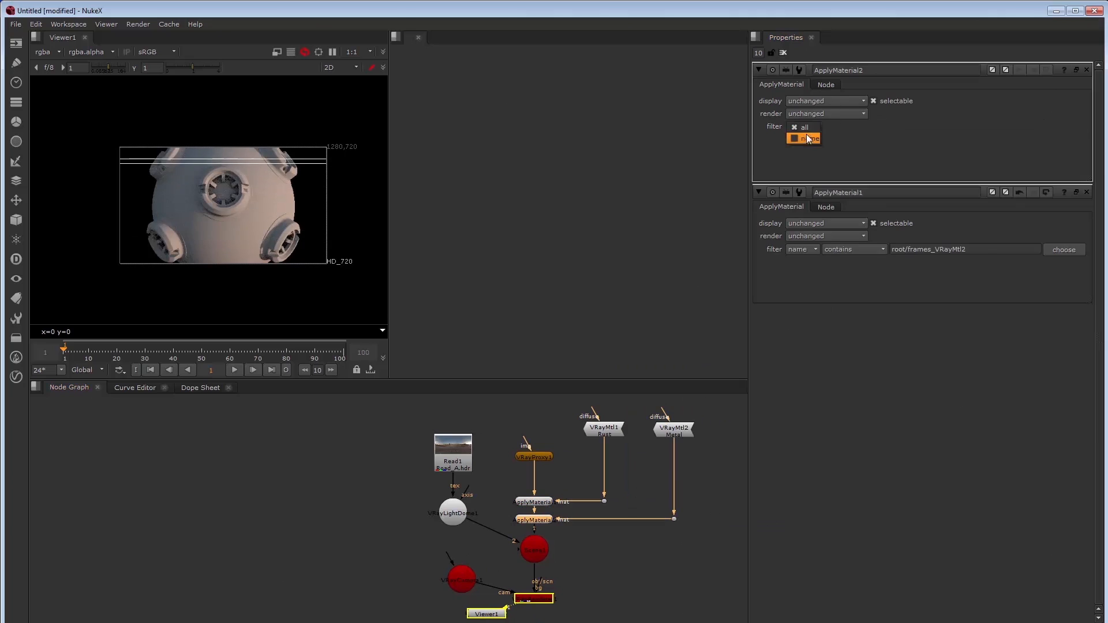
left_click(800, 136)
left_click(1064, 127)
left_click(729, 420)
left_click(696, 505)
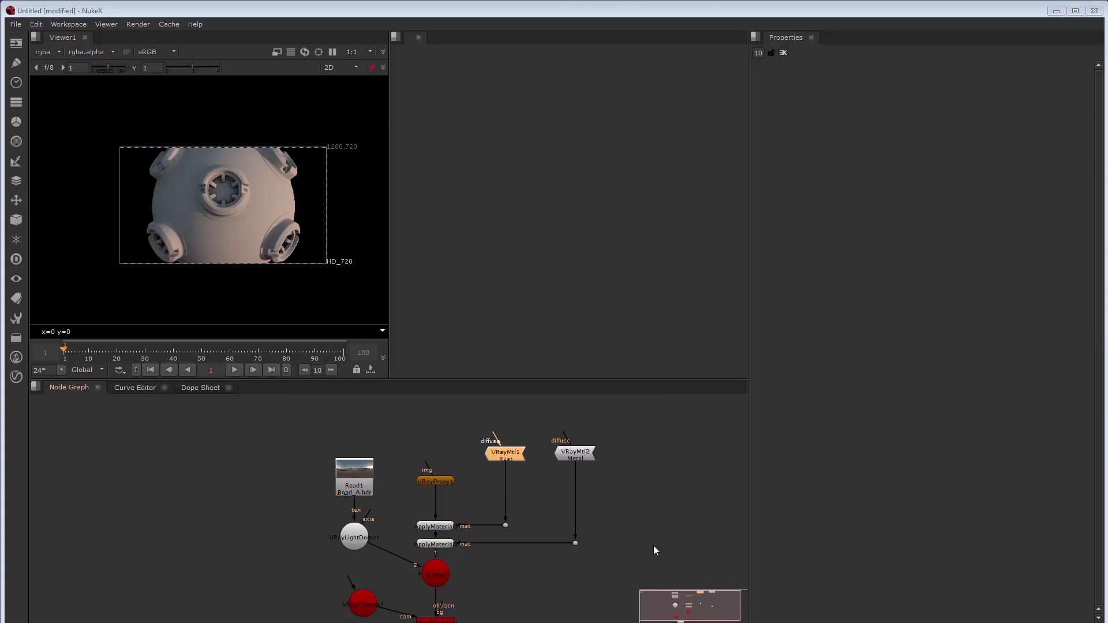
Set the Rust VRayMtl1 diffuse colour to 0.123, 0.06, 0.027
double_click(508, 454)
left_click(1061, 123)
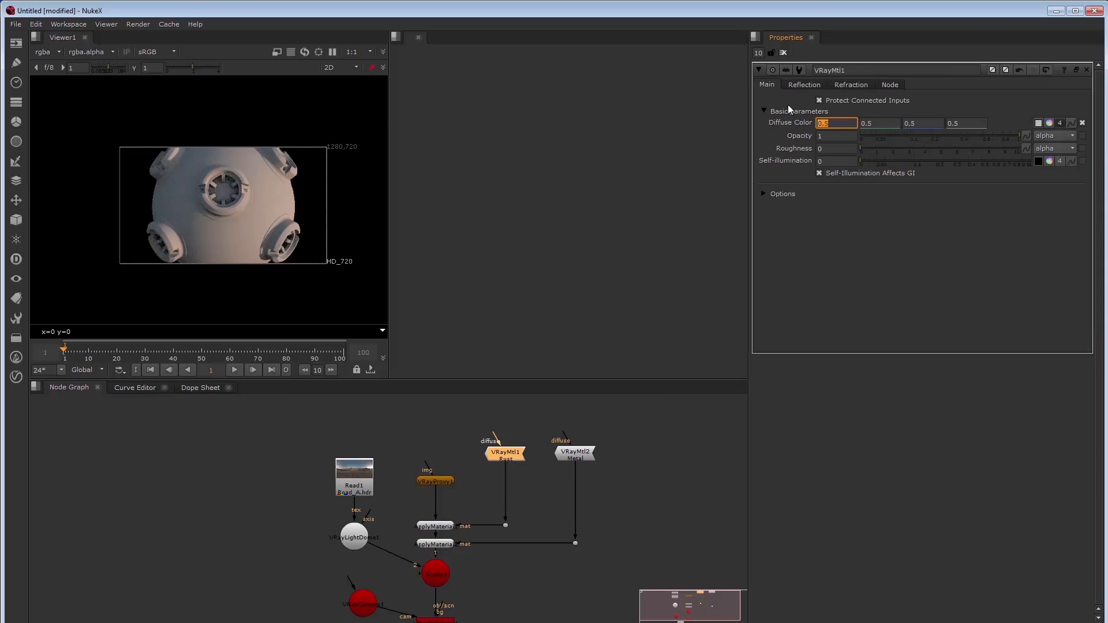
type(".123")
key("Tab")
type(".06")
key("Tab")
type(".027")
key("Tab")
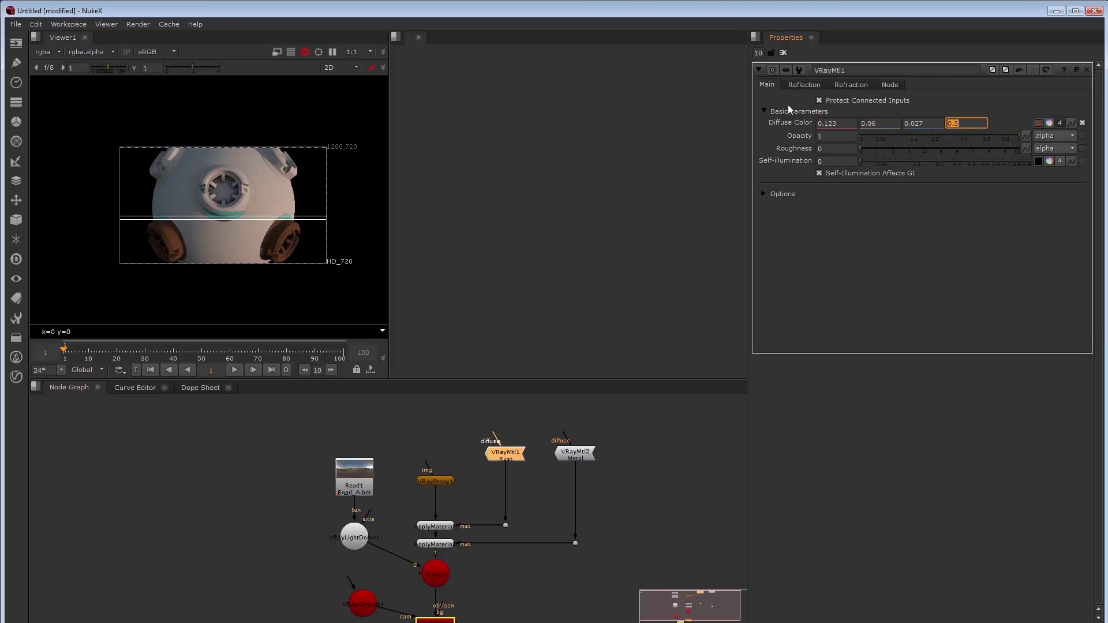
Set the Metal VRayMtl2 diffuse colour to 0.018, 0.004, 0.0036
double_click(575, 454)
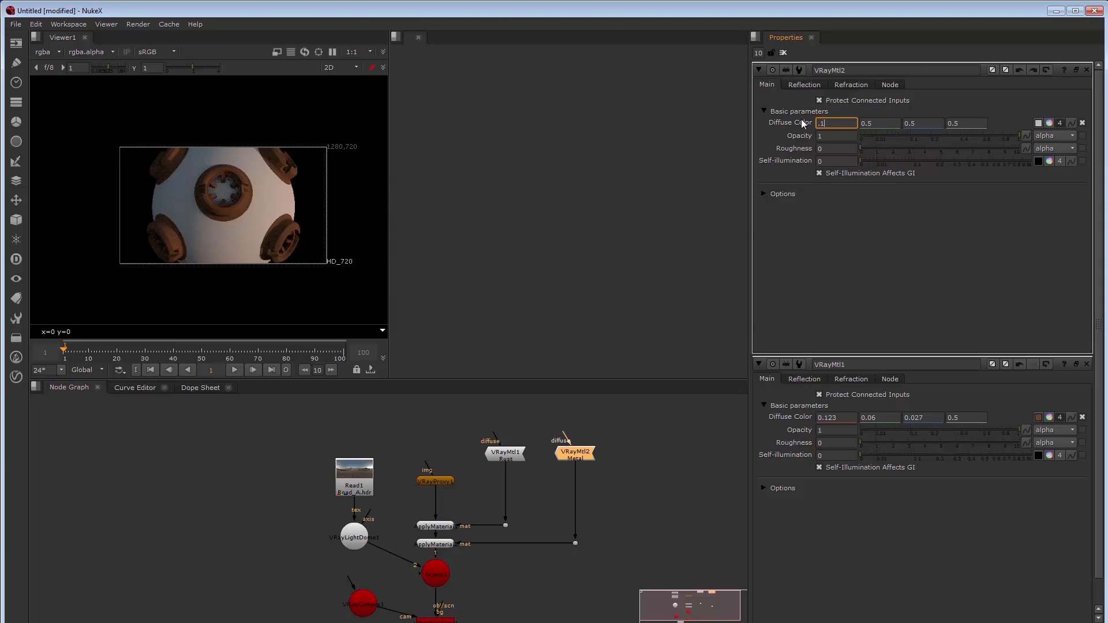
type(".018")
key("Tab")
type(".004")
key("Tab")
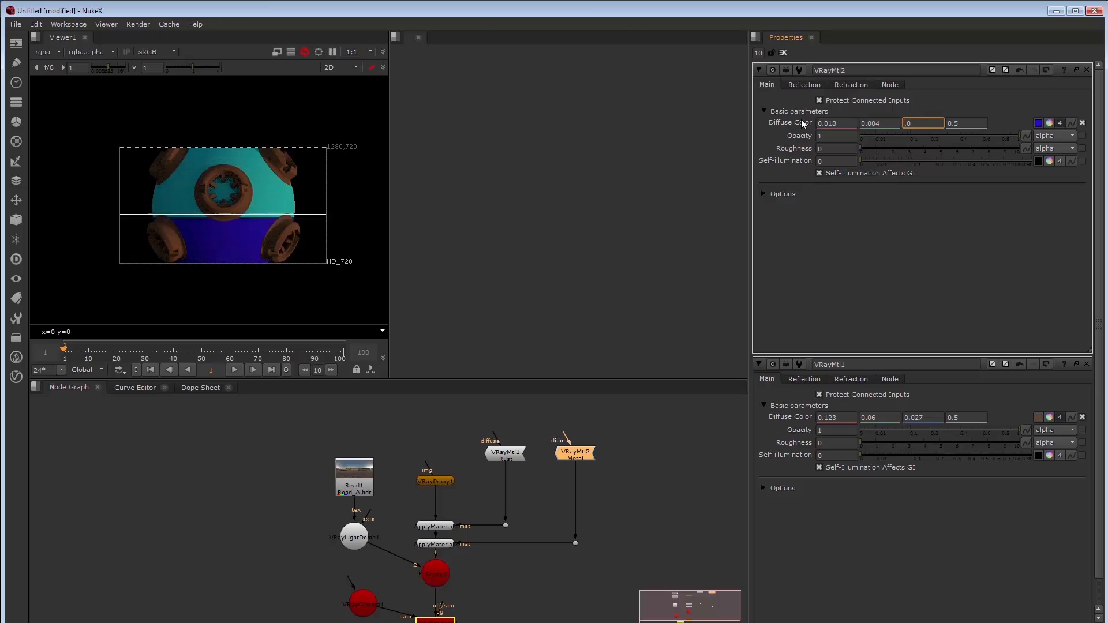
type(".0036")
key("Tab")
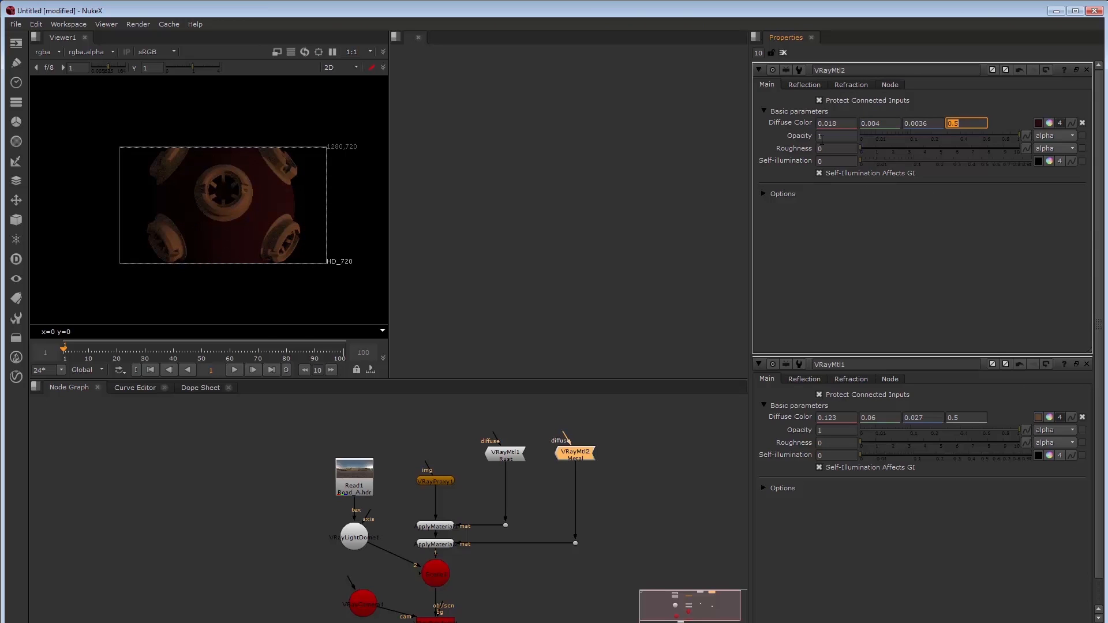
Move the Metal VRayMtl2 node and its elbow further right
left_click_drag(643, 423, 559, 551)
left_click_drag(582, 452, 575, 484)
left_click(565, 432)
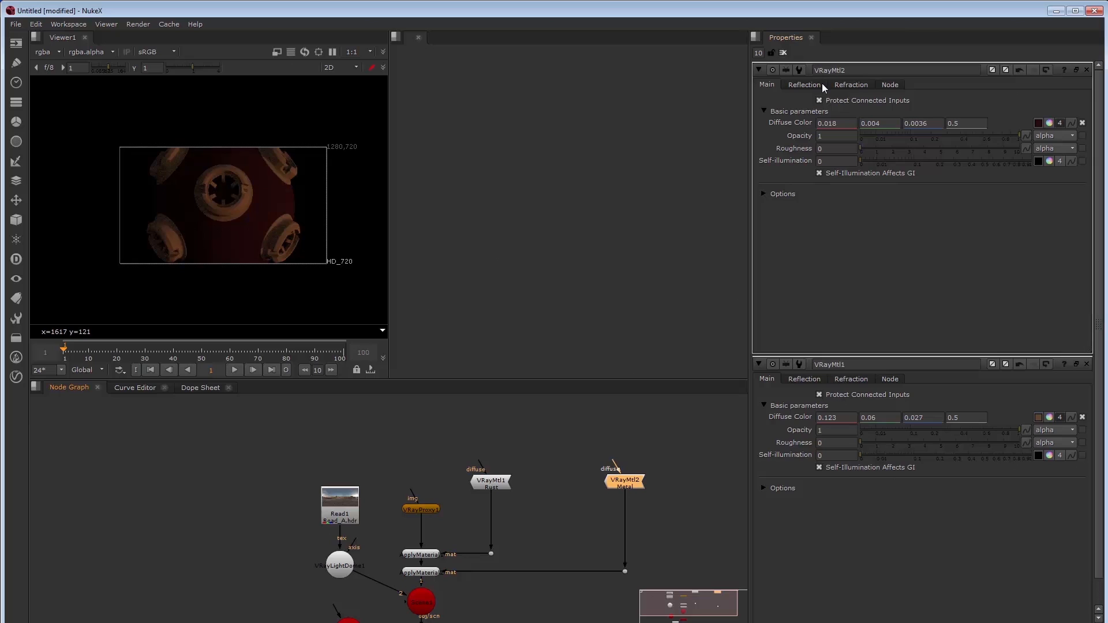
Label the VRayMtl2 material node 'Paint'
left_click(852, 84)
left_click(890, 87)
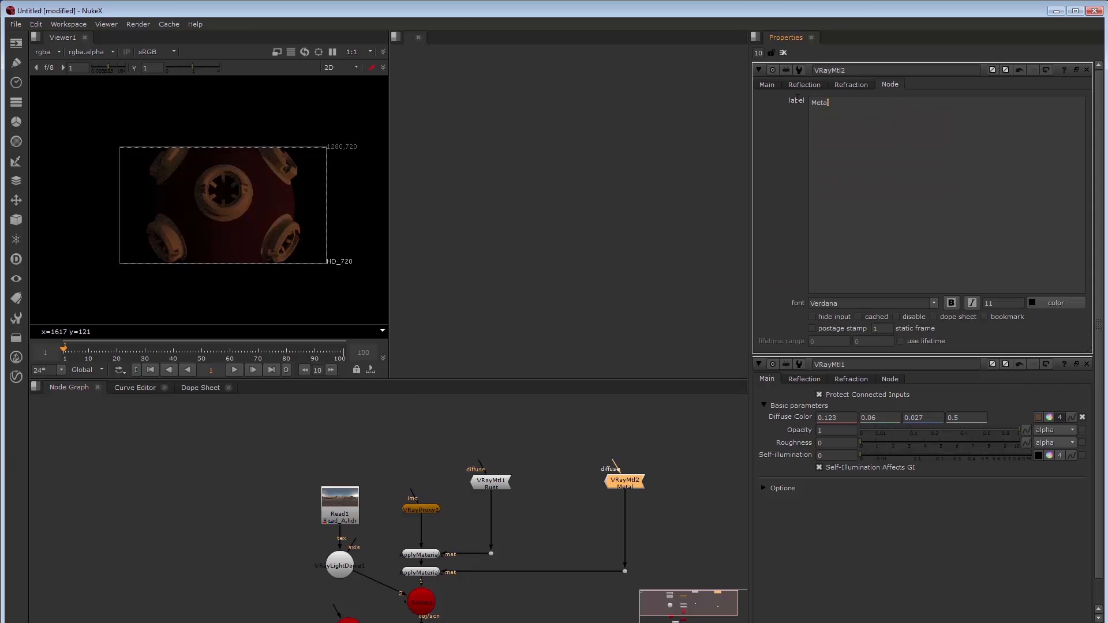
type("B")
type("aint")
left_click(767, 85)
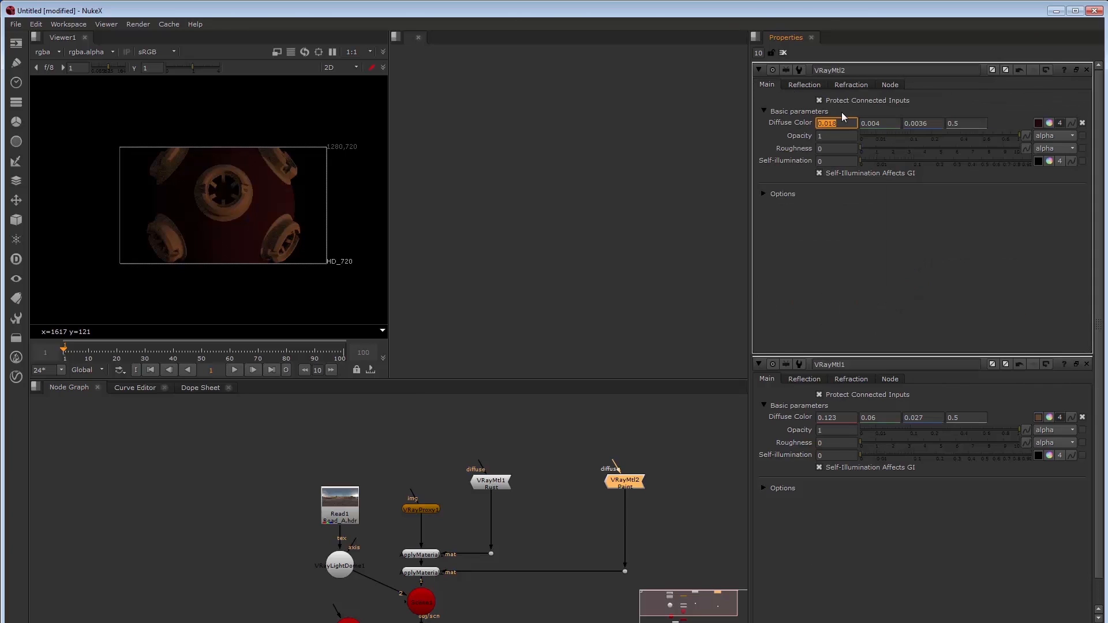
Set VRayMtl2's diffuse colour to 0.0029, 0.057, 0.29 for a blue sphere
type("0.0029")
key("Tab")
type("0.057")
key("Tab")
type("0.29")
key("Tab")
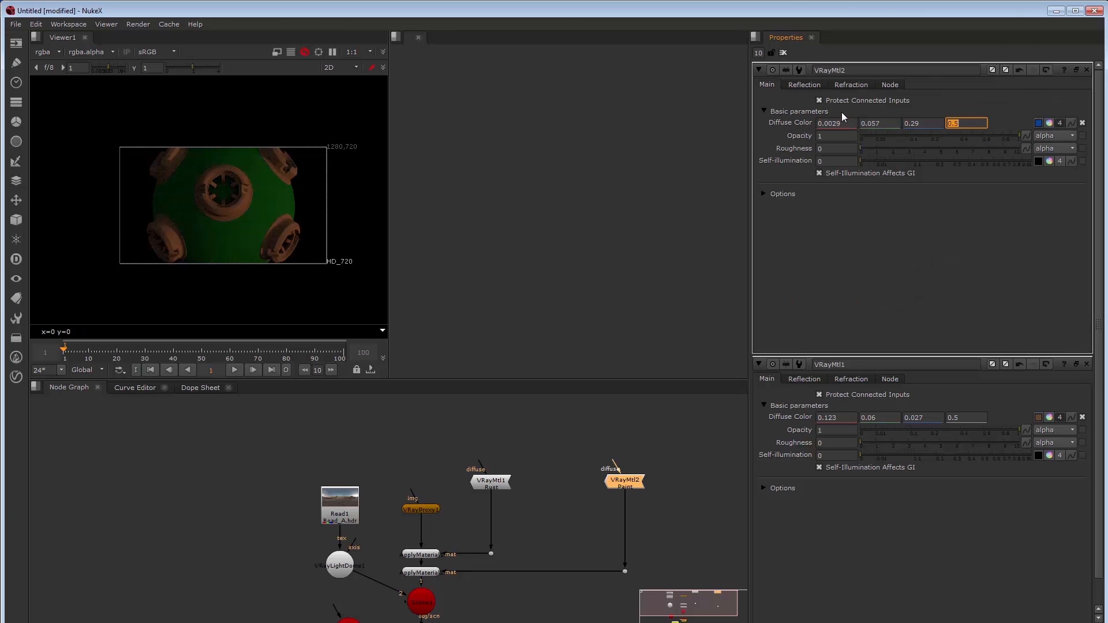
Add a new VRayMtl3 material node after VRayMtl1
left_click(783, 53)
left_click(502, 485)
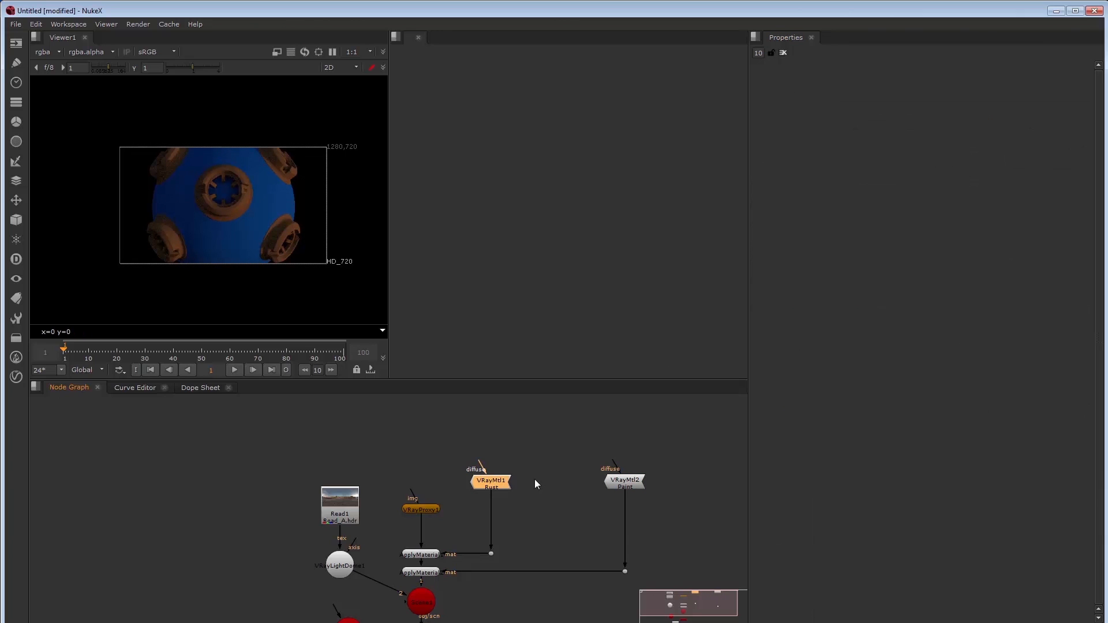
key("Tab")
type("vraymtl")
key("Return")
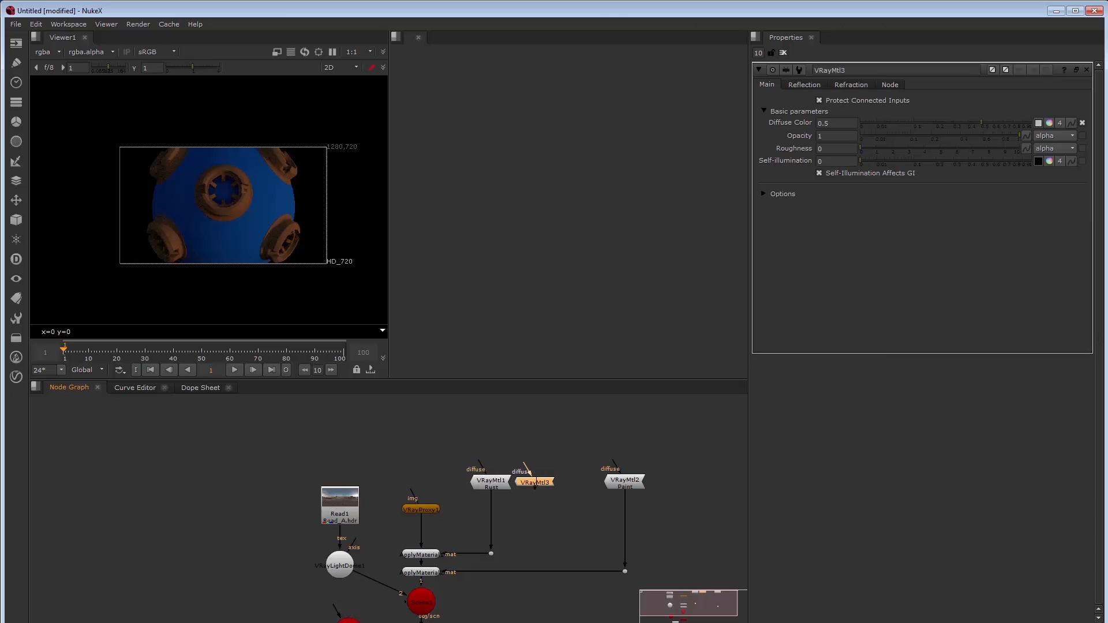
Label the VRayMtl3 node 'Metal'
left_click(890, 85)
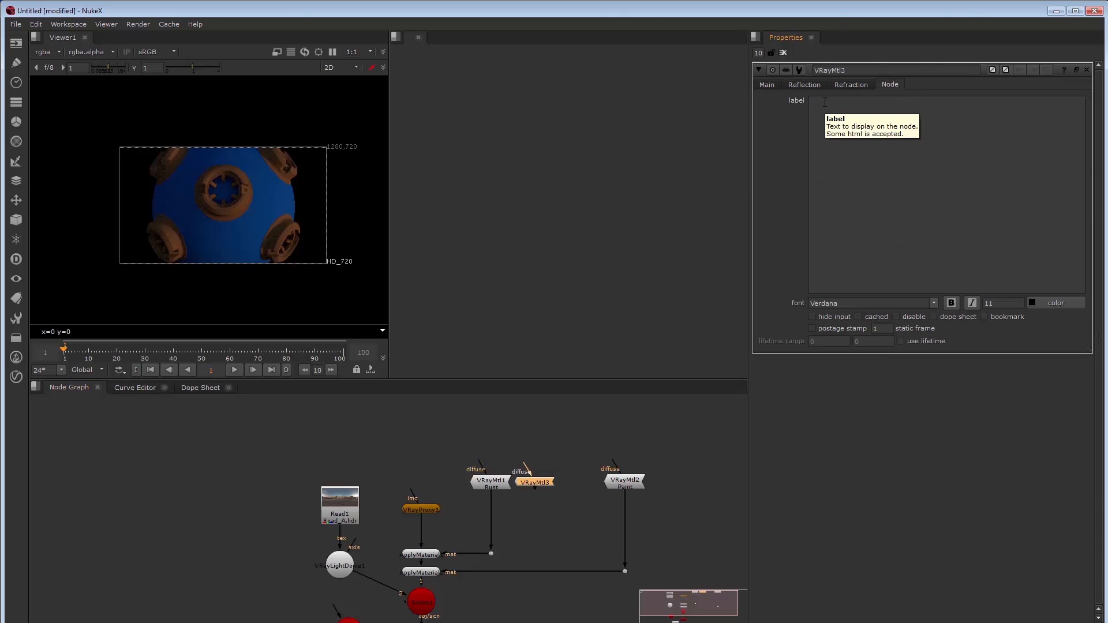
left_click(825, 102)
type("Metal")
left_click(765, 84)
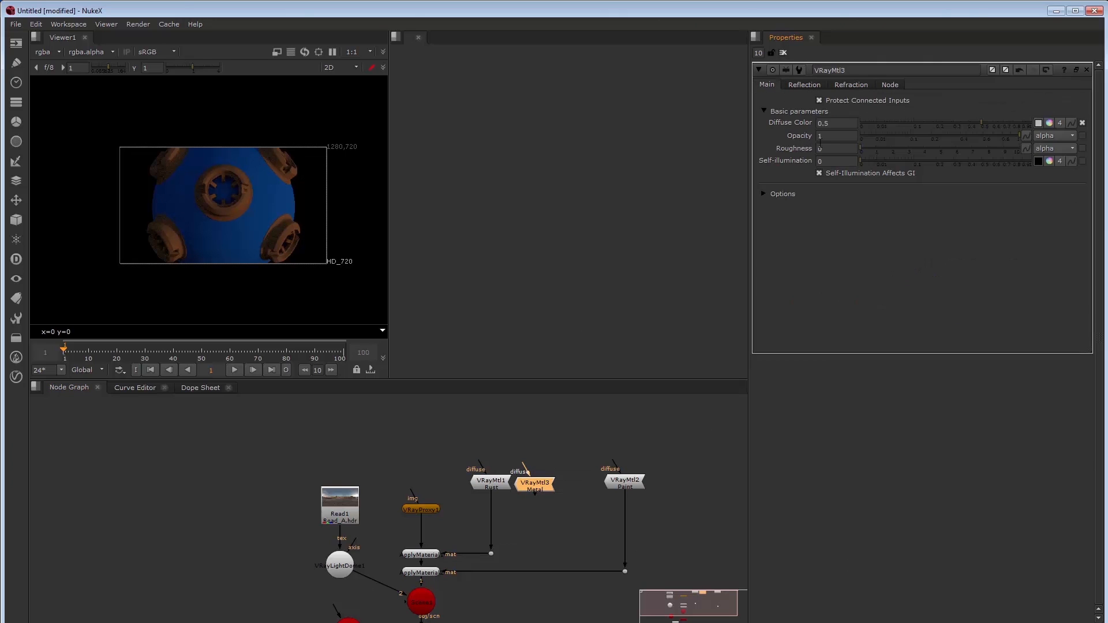
Set VRayMtl3's diffuse colour channels to 0.1 and nudge the node right
left_click(1060, 123)
left_click_drag(832, 123, 756, 92)
type("0.1")
key("Tab")
type("0.1")
key("Tab")
type("0.1")
key("Tab")
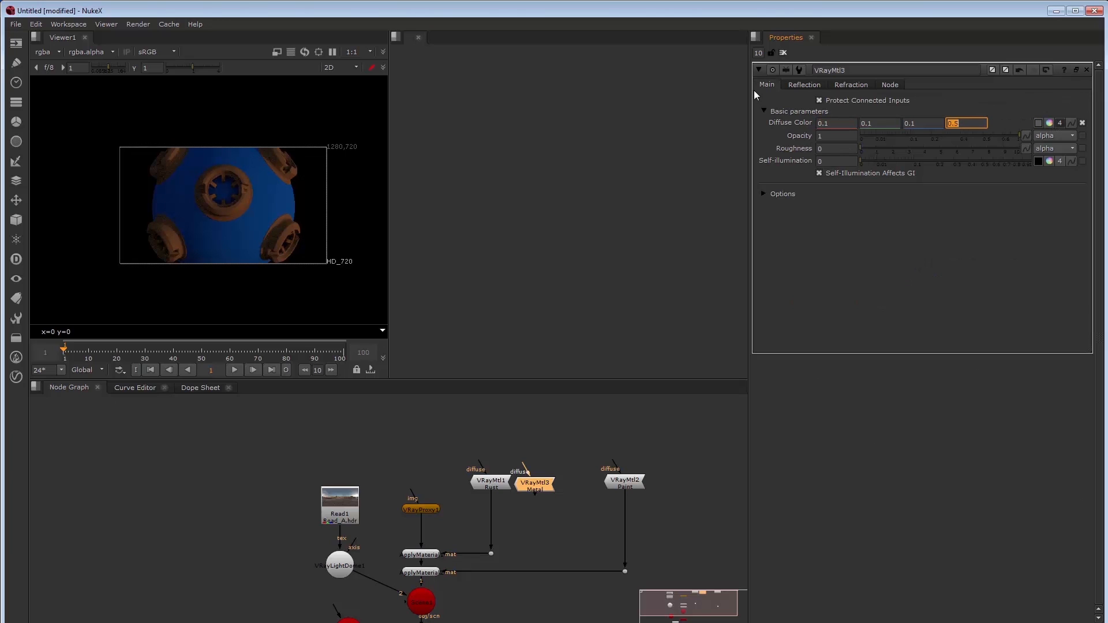
left_click_drag(535, 485, 543, 483)
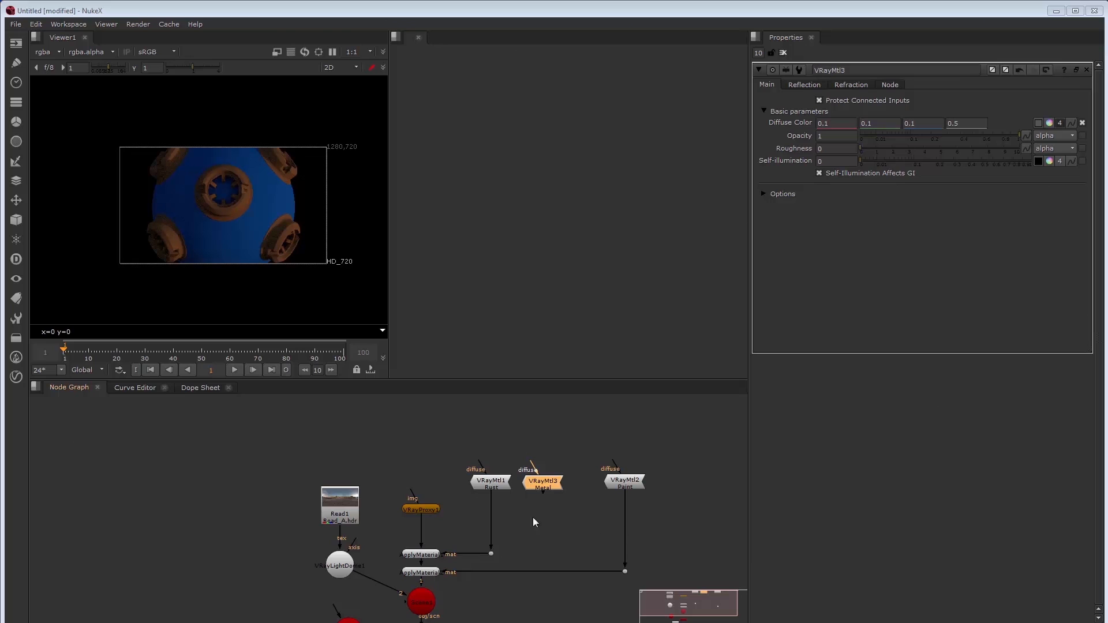
Insert a VRayMtlBlend node after VRayMtl1 with Metal VRayMtl3 feeding its A input
left_click(515, 511)
key("Tab")
type("v")
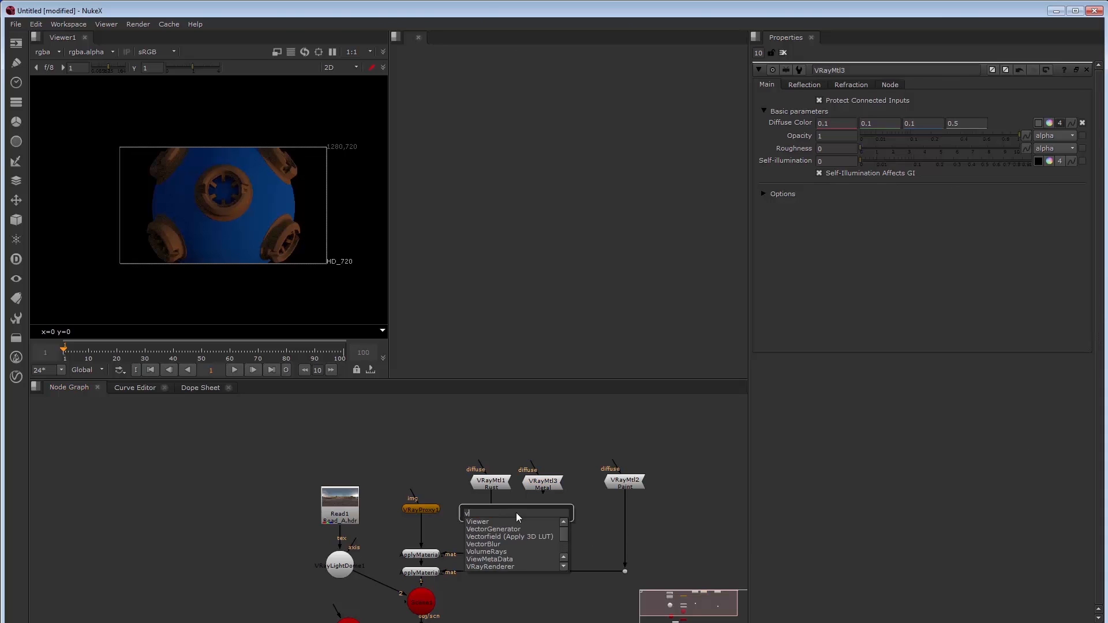
type("rayb")
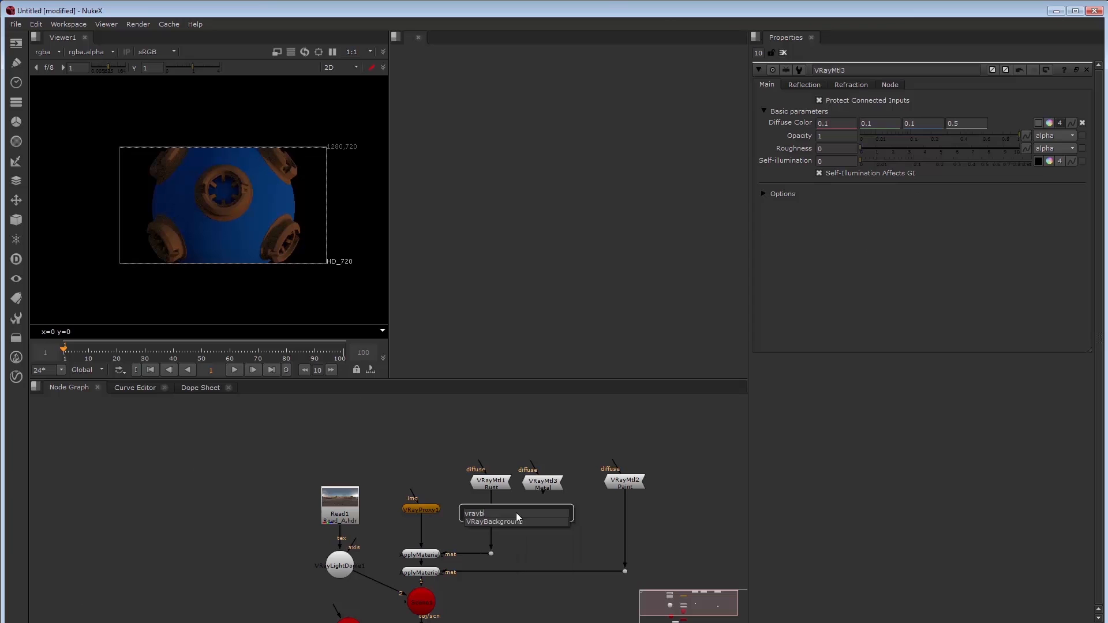
key("BackSpace")
type("mtlblen")
key("Return")
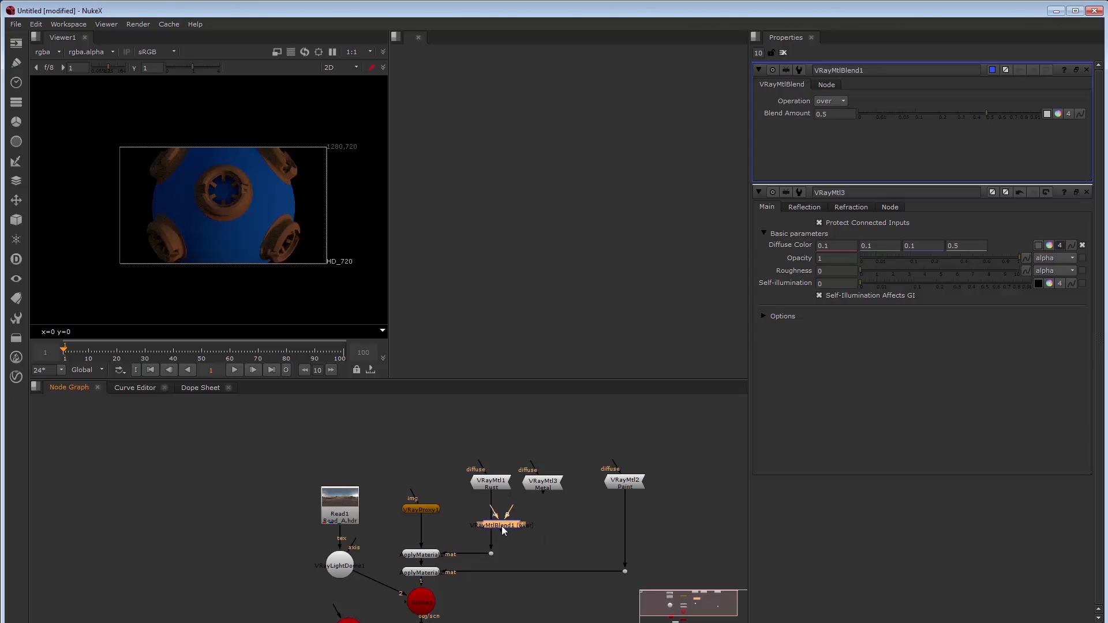
mouse_move(502, 526)
left_mouse_down()
mouse_move(541, 485)
mouse_move(494, 529)
left_mouse_up()
Load bombLink.1001.jpg from the NukeIntroDemo/Textures folder as Read2
left_click(520, 423)
key("r")
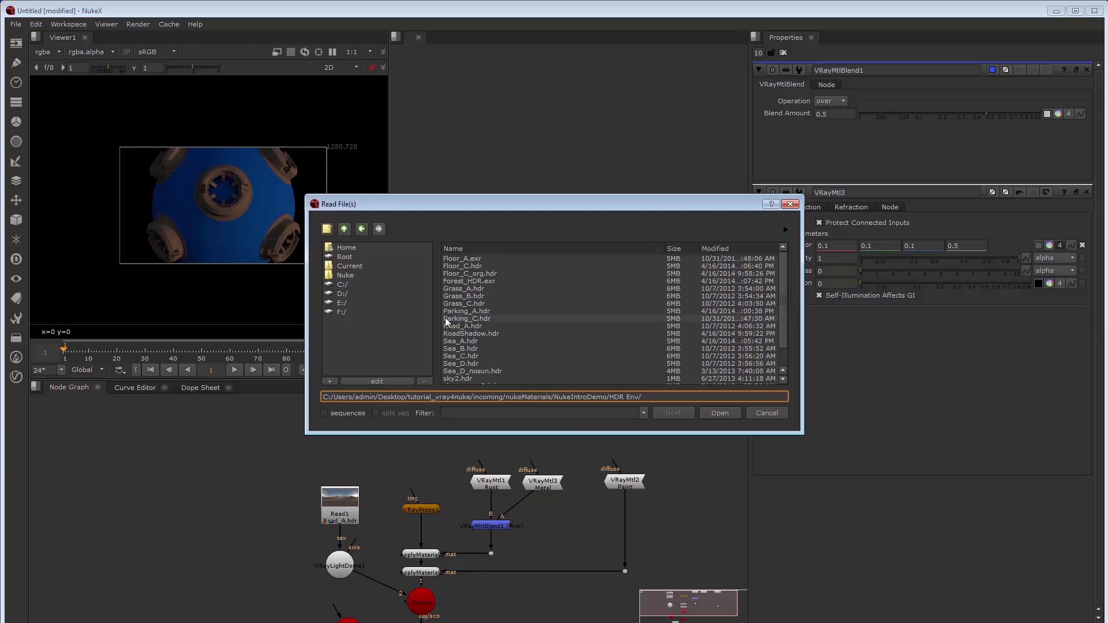
left_click(345, 230)
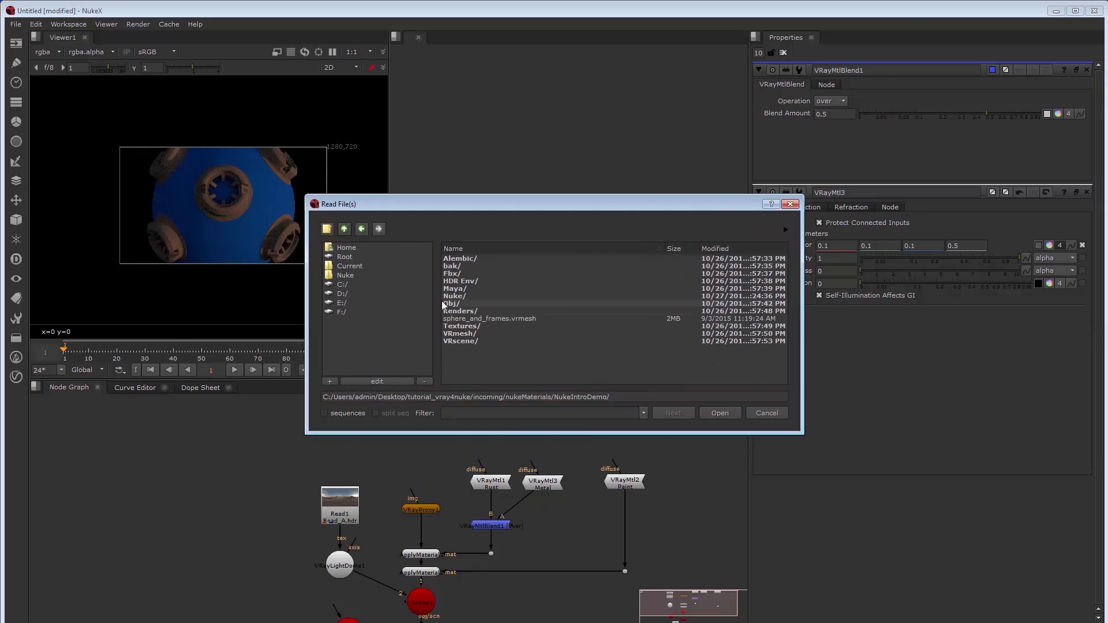
double_click(459, 326)
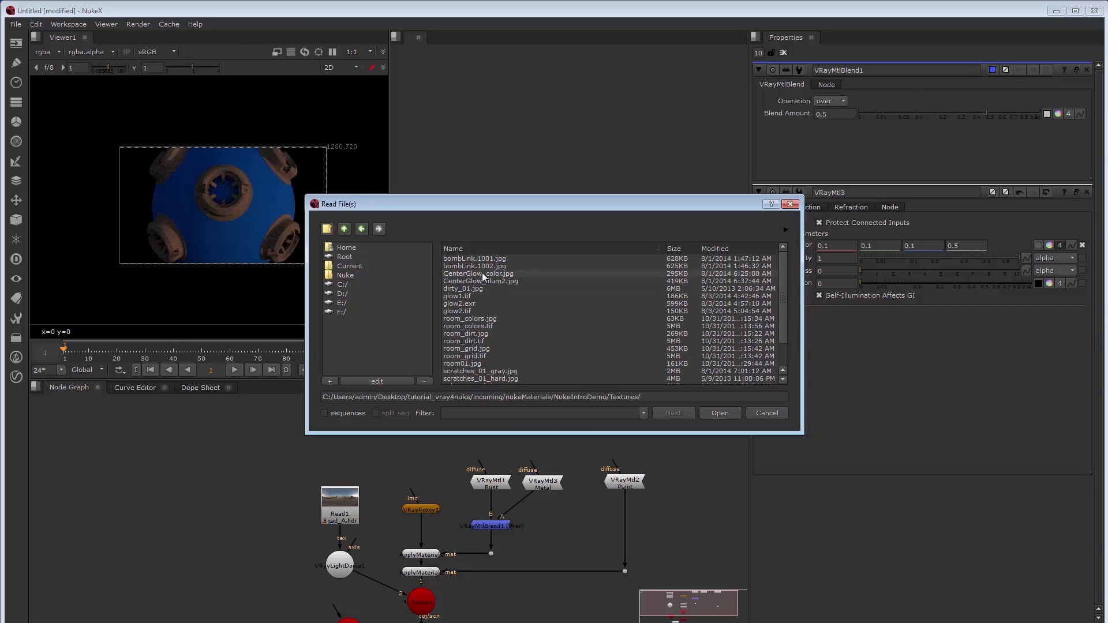
left_click(483, 260)
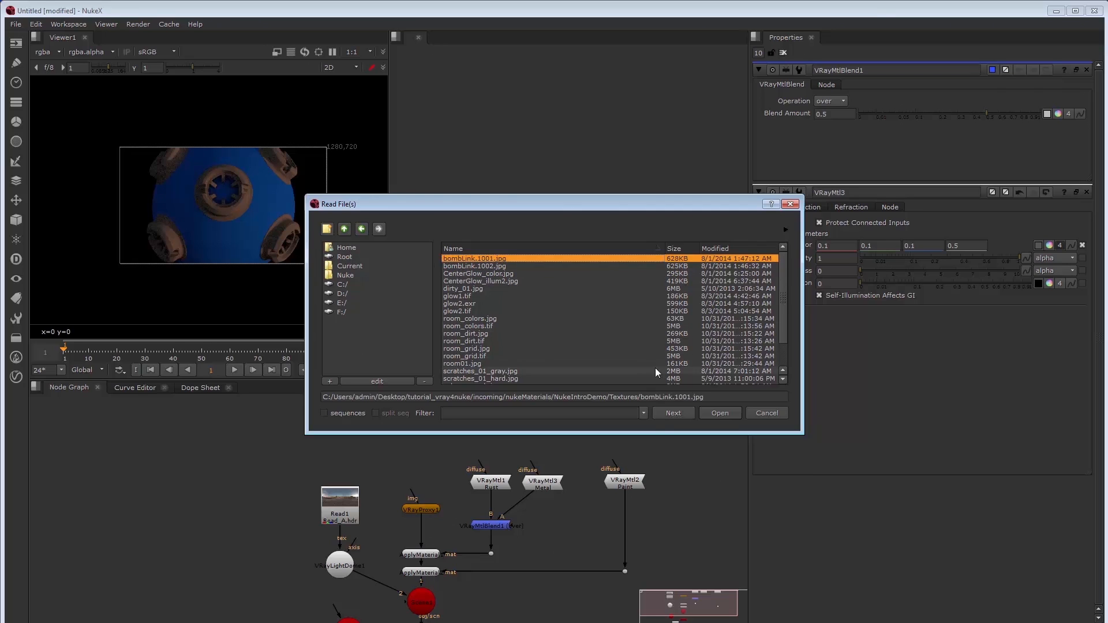
left_click(472, 305)
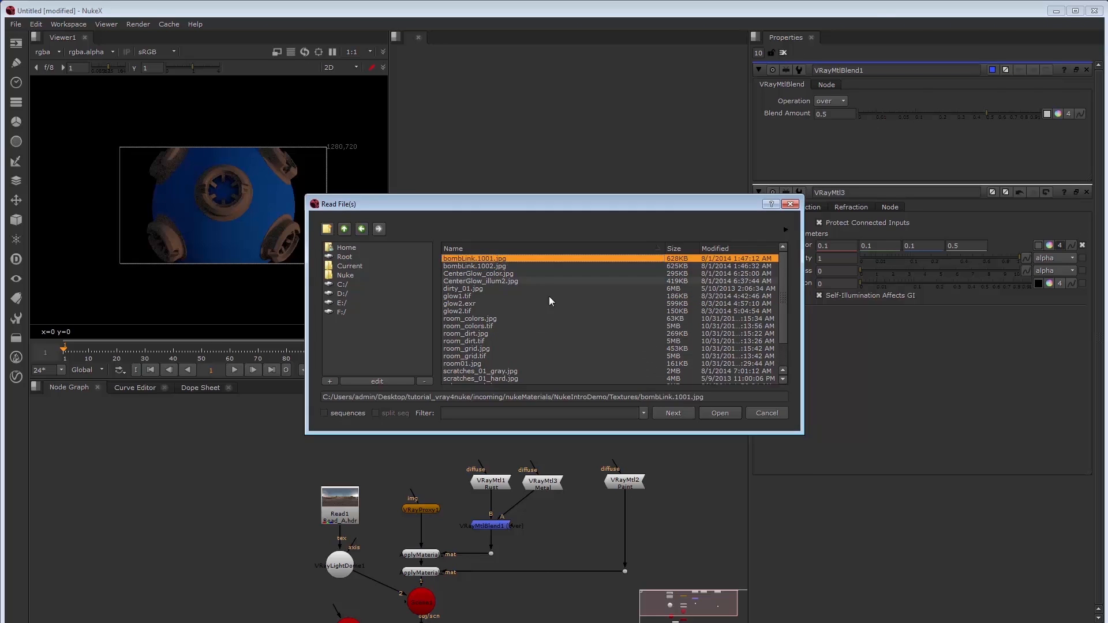
key("Return")
Load sphere_mask_3.jpg as Read3 and spread the two Read nodes apart
key("r")
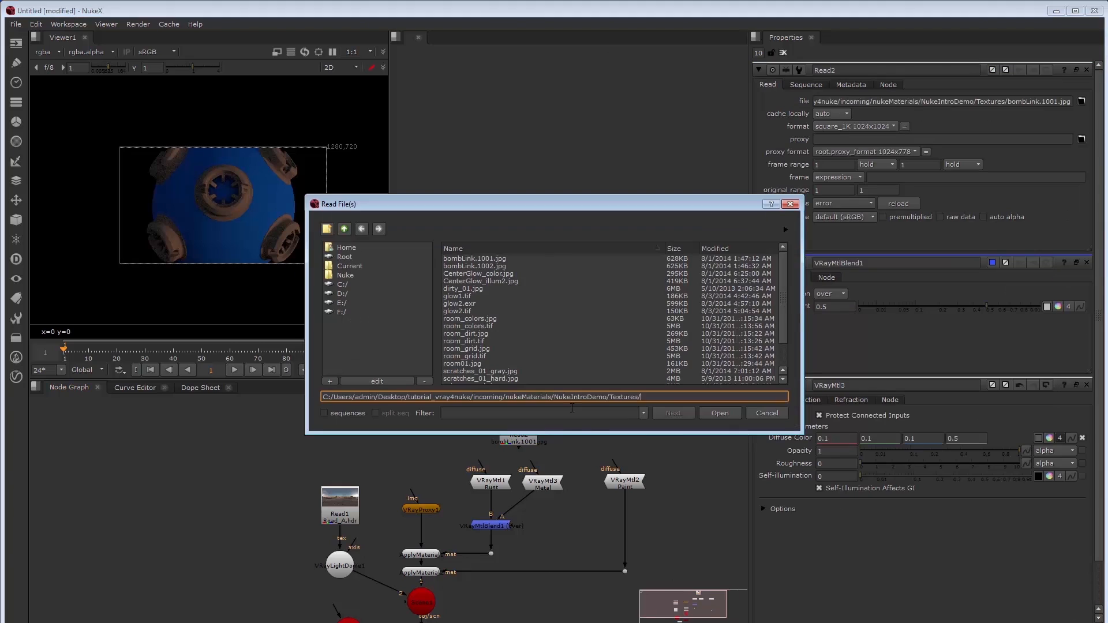
left_click(462, 296)
key("Return")
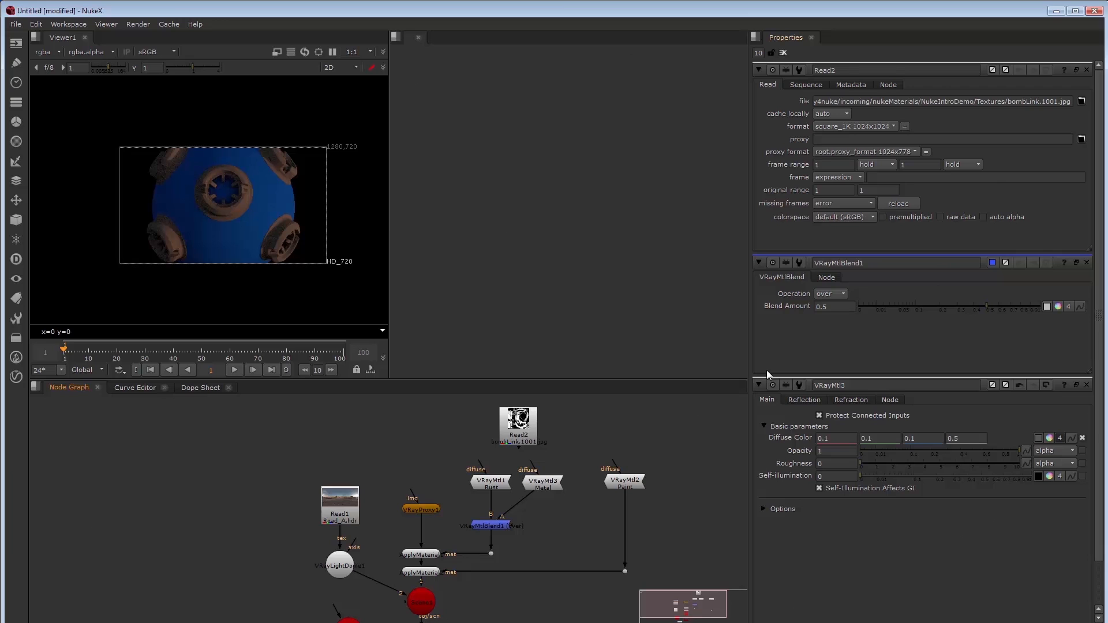
key("r")
scroll(478, 315, "down", 3)
left_click(486, 371)
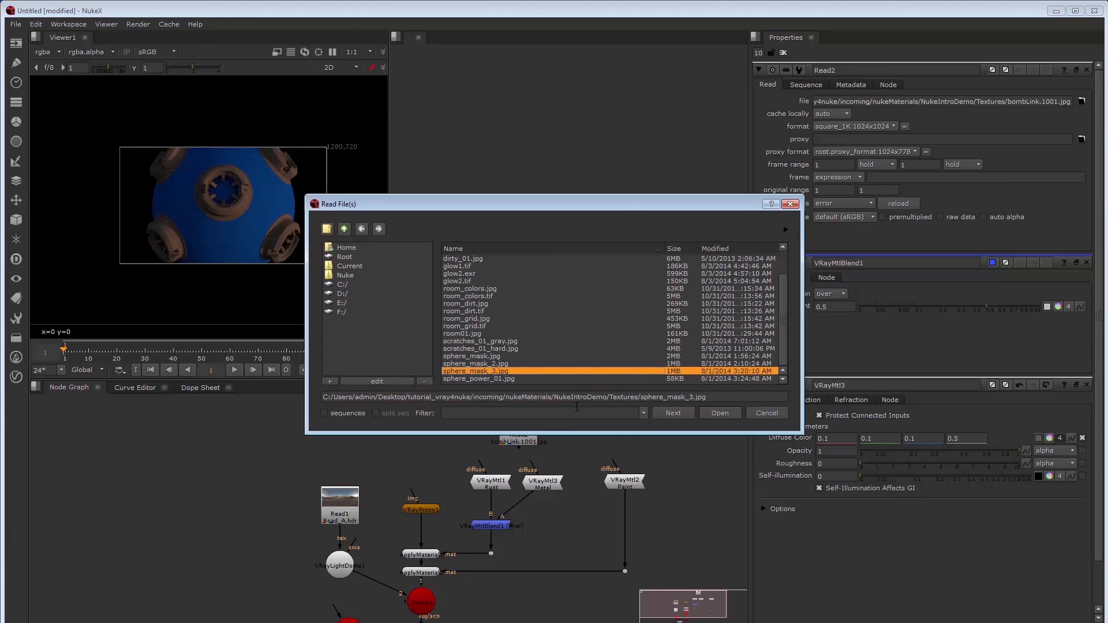
left_click(723, 412)
left_click_drag(636, 433, 693, 428)
left_click_drag(520, 428, 452, 429)
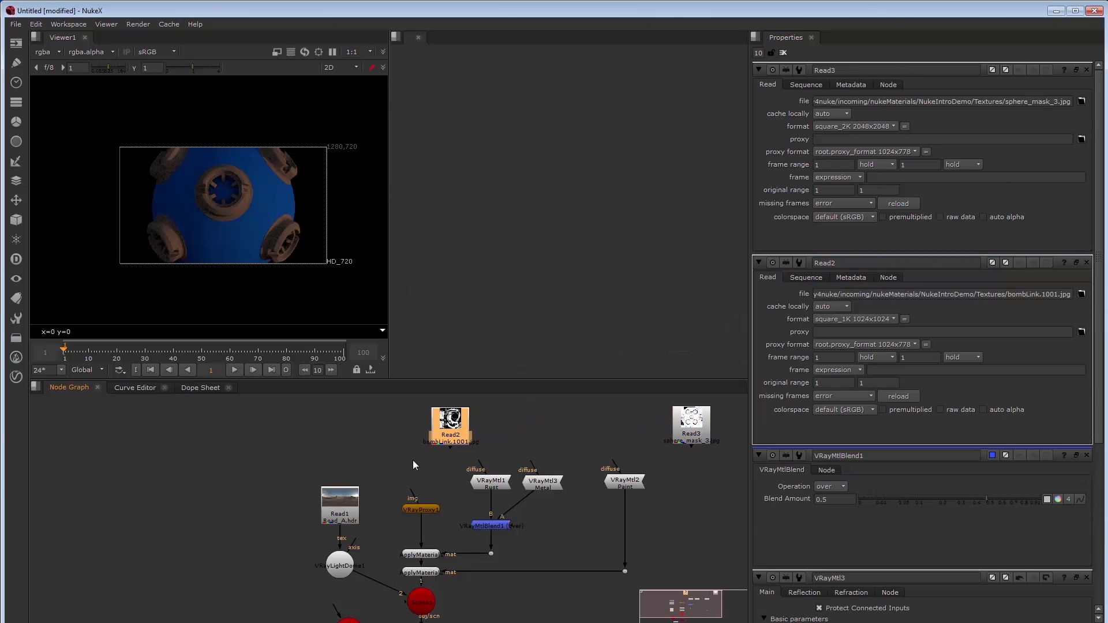
Connect VRayMtlBlend1's mask input to the Read2 bombLink.1001.jpg texture
left_click_drag(517, 524, 456, 433)
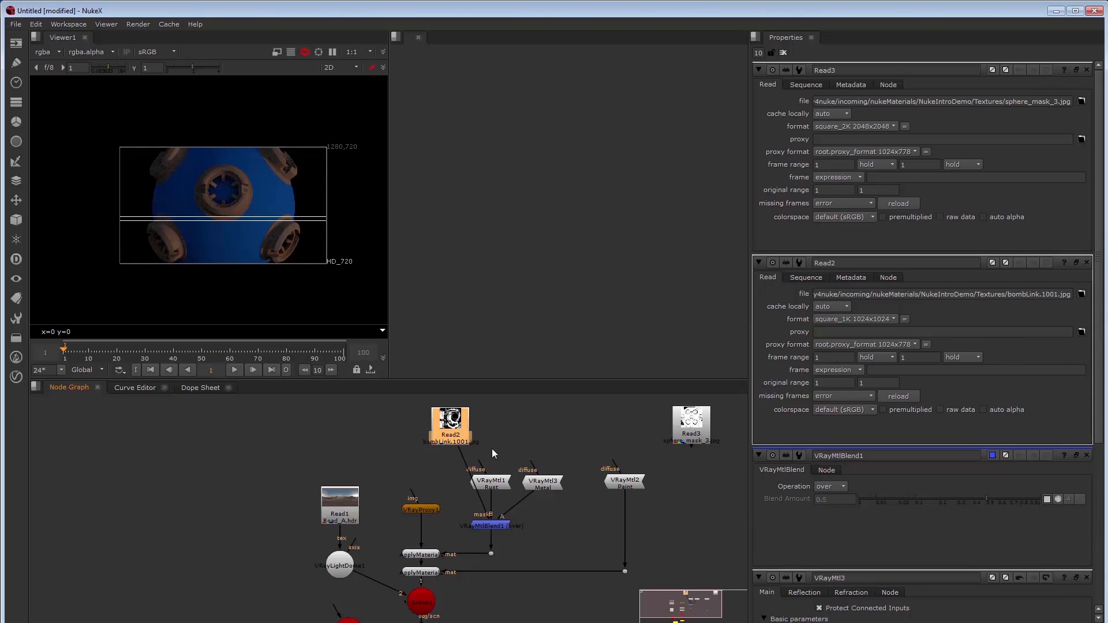
scroll(239, 192, "up", 2)
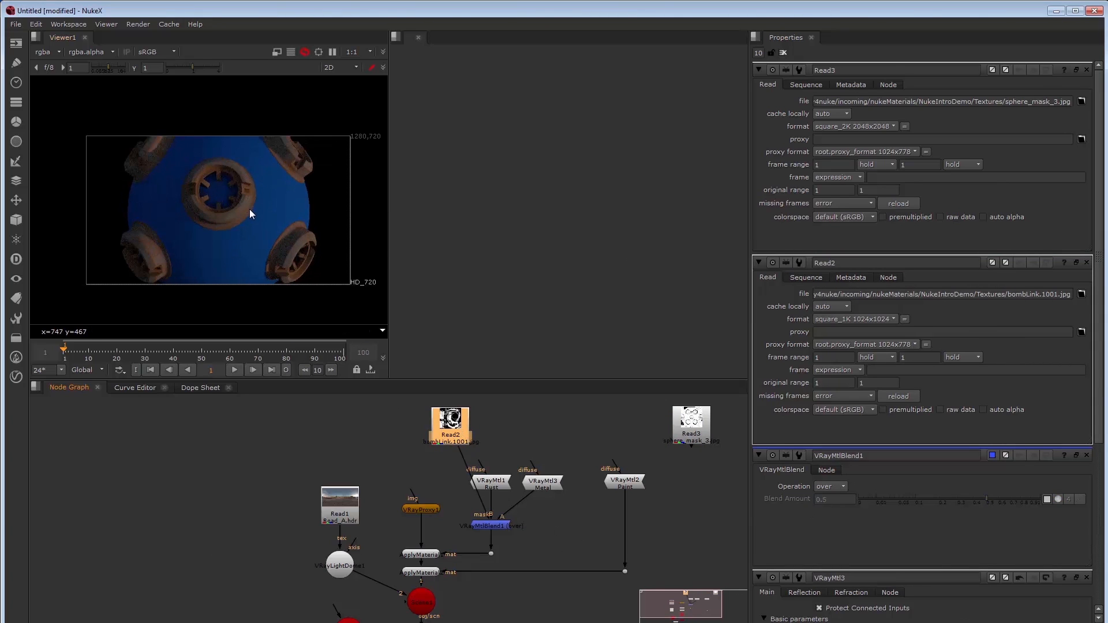
scroll(283, 200, "up", 2)
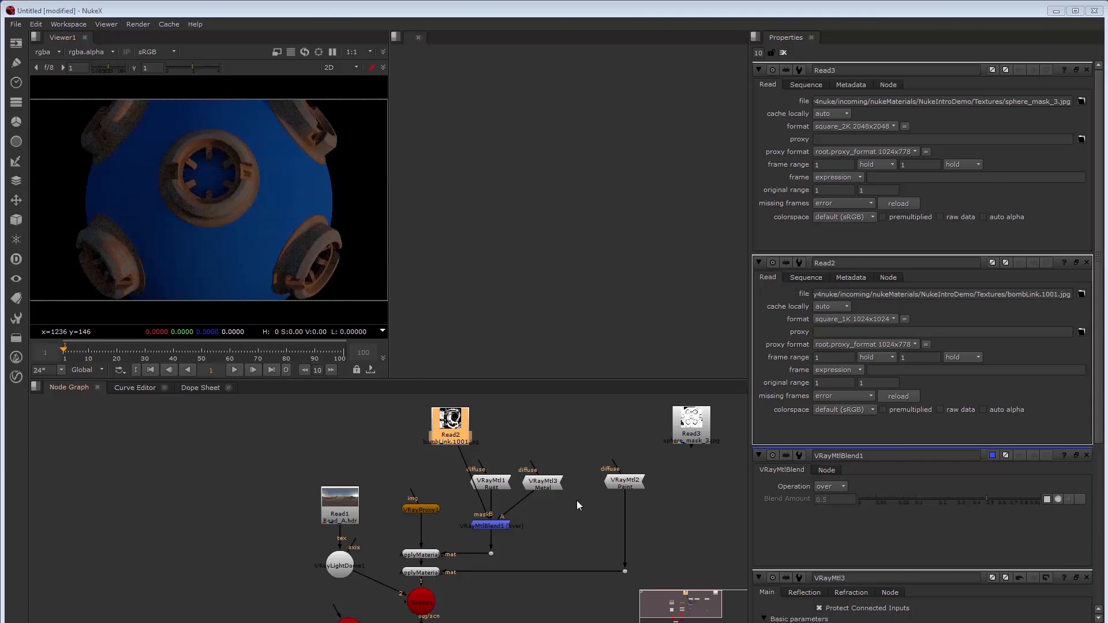
left_click(543, 482)
Give the Metal VRayMtl3 a reflection colour of 0.7 and reflect glossiness 0.8
left_click(807, 87)
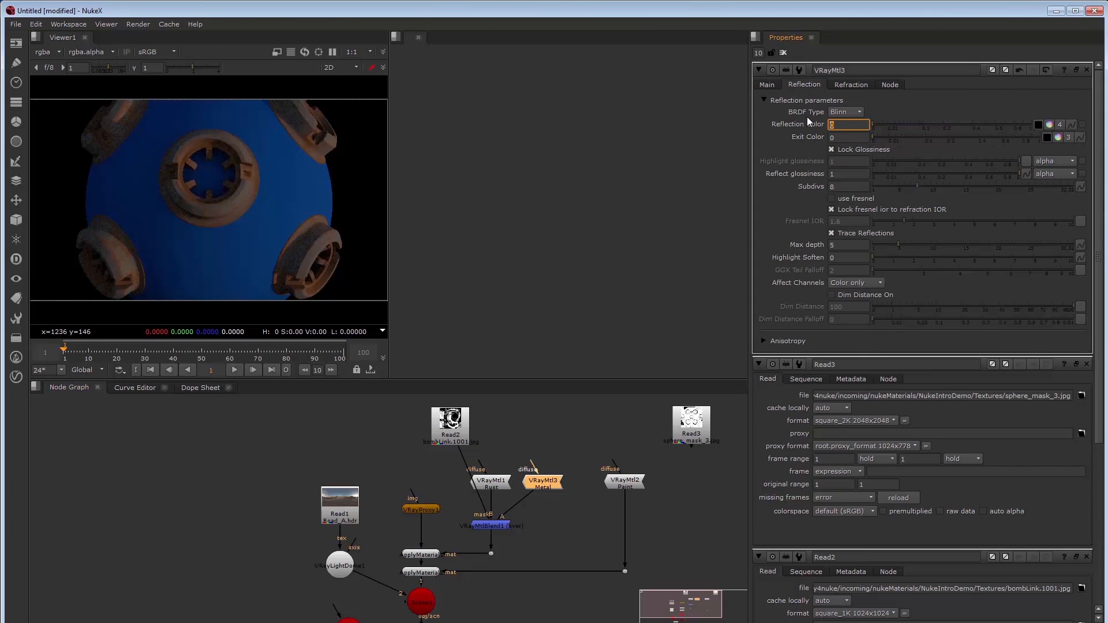
type(".7")
key("Tab")
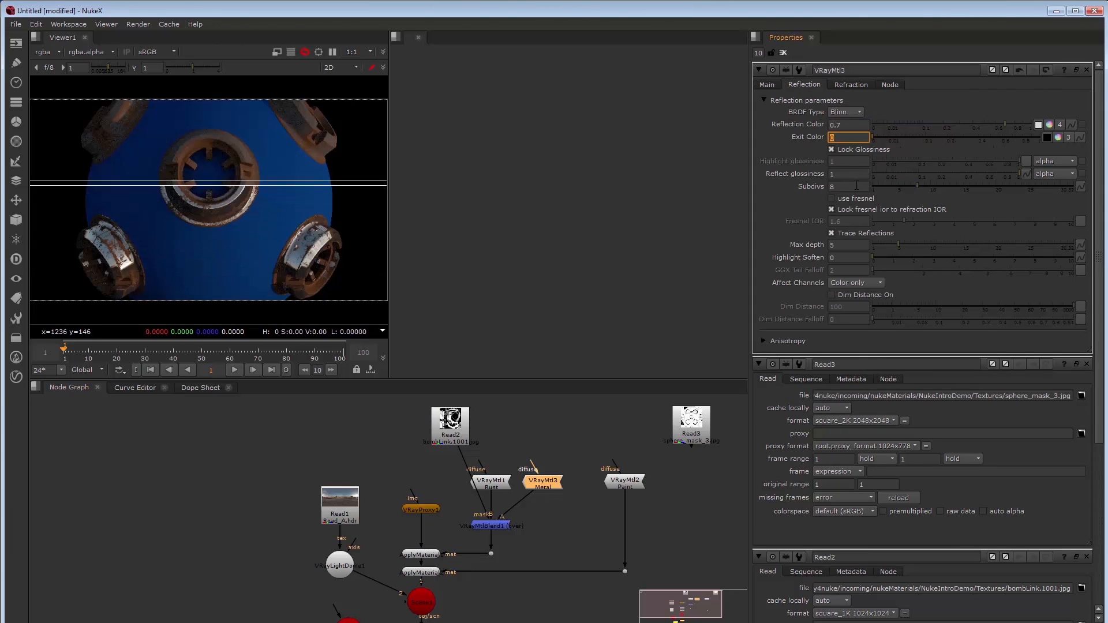
type(".")
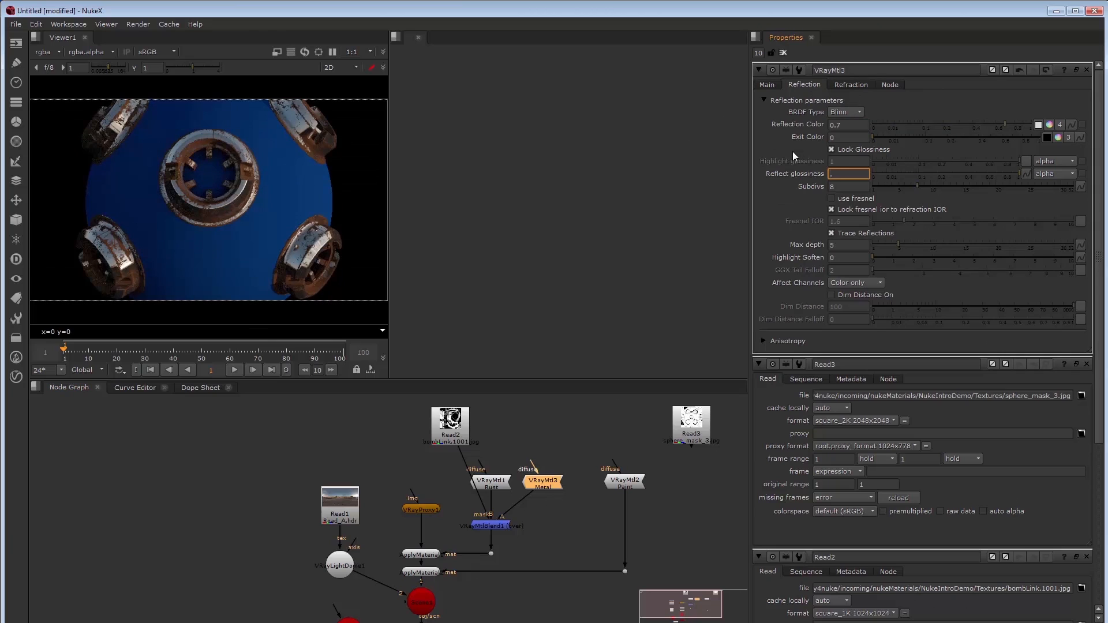
type("7")
key("BackSpace")
type("8")
key("Return")
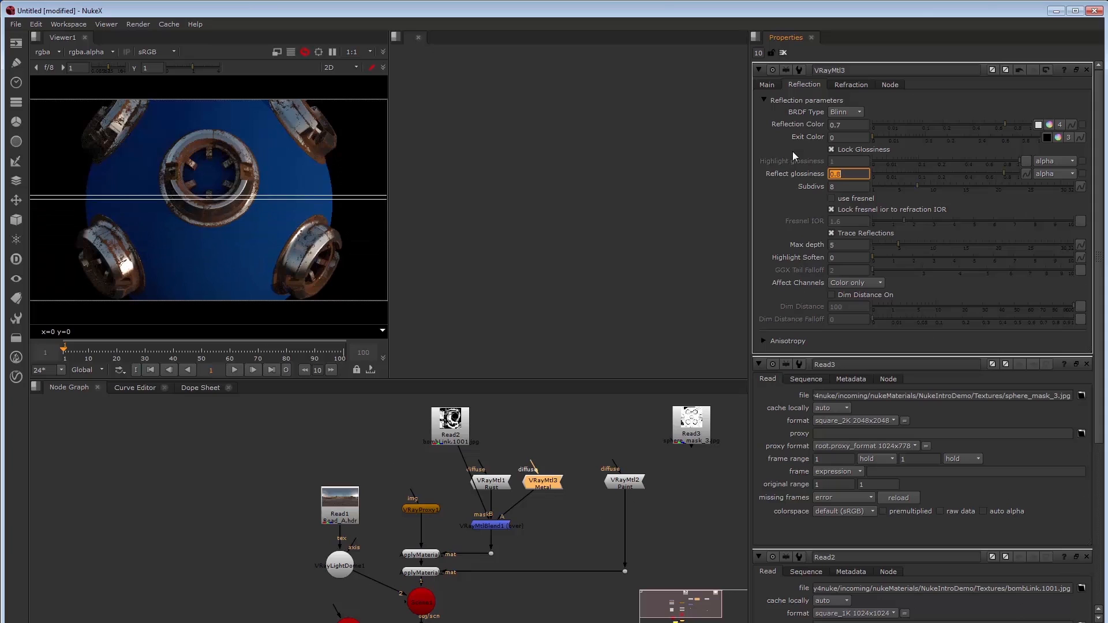
Place Read2 right of the blend node and shift the material nodes up
left_click_drag(450, 425, 573, 524)
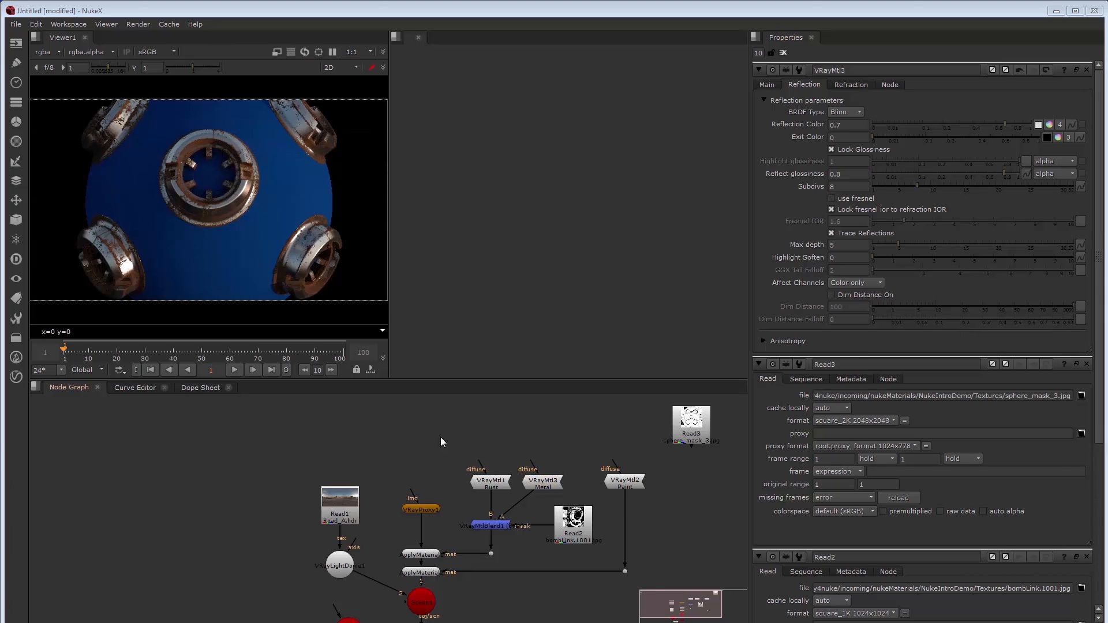
left_click_drag(441, 437, 576, 487)
left_click(493, 478)
Add a VRayMtlBump below VRayMtlBlend1 with its bump map fed from Read2
key("Tab")
type("vraymtl")
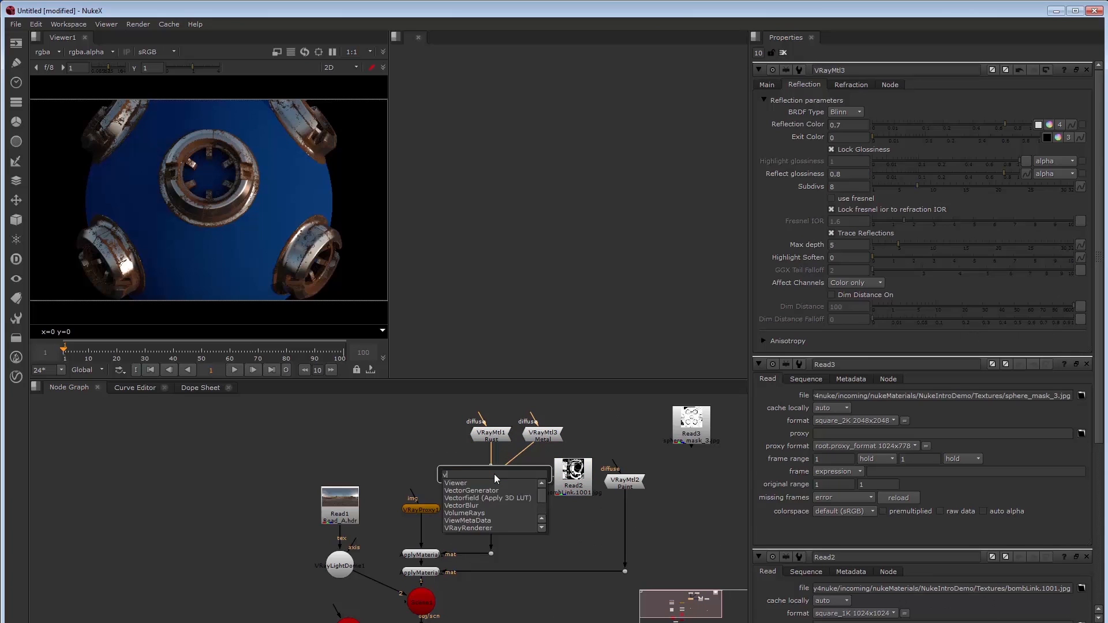
key("Down")
key("Down")
key("Down")
key("Return")
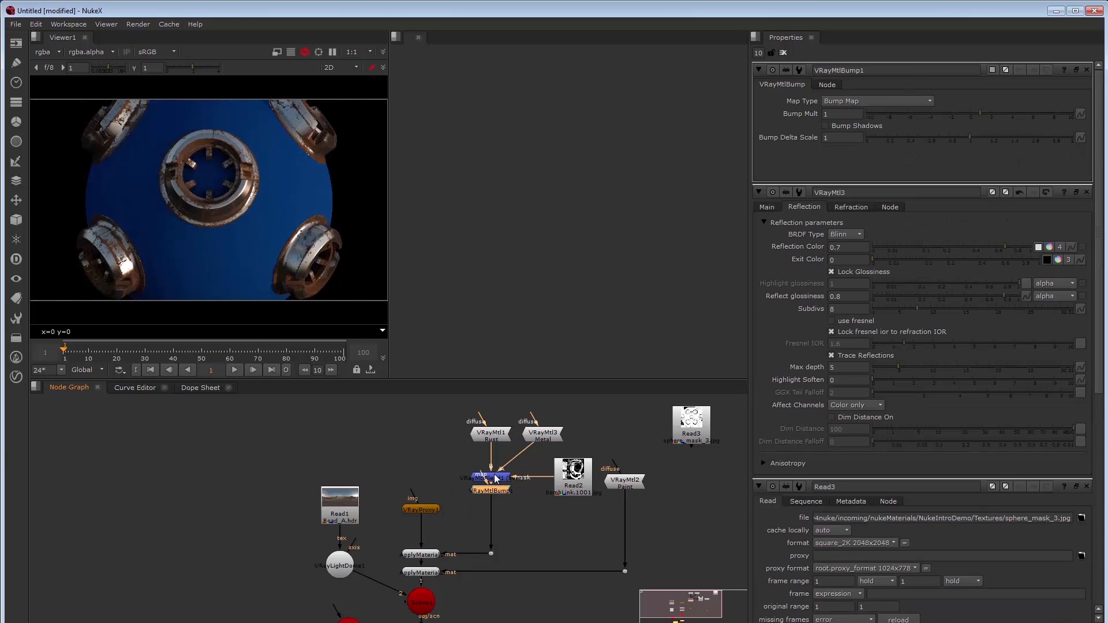
left_click_drag(482, 497, 565, 508)
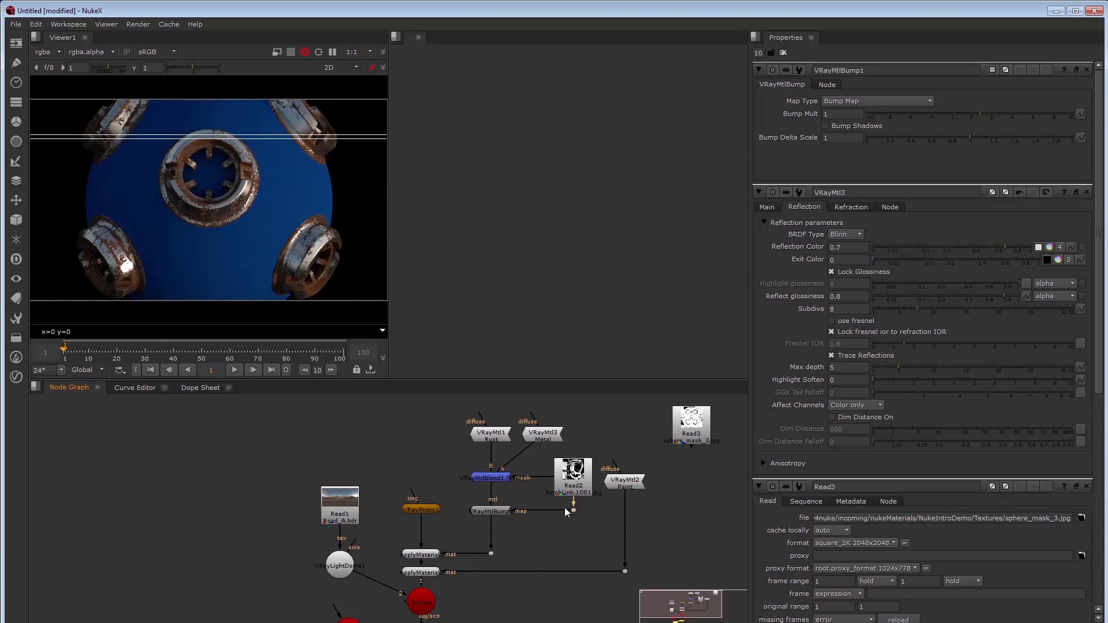
Set the VRayMtlBump1 Bump Mult to 0.2
left_click(509, 511)
type("0.2")
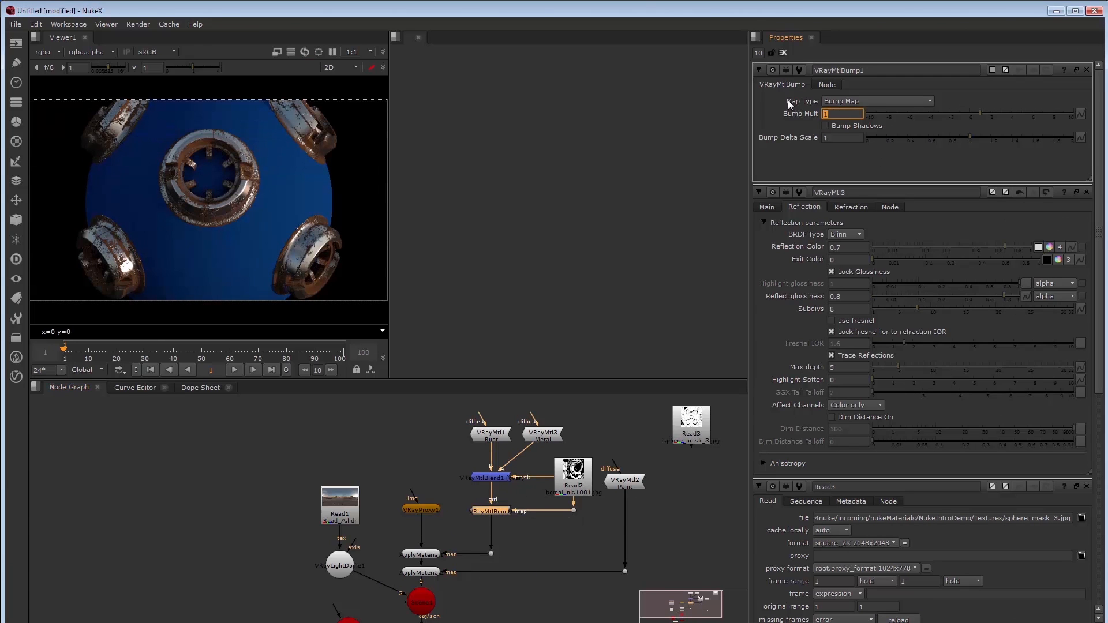
key("Tab")
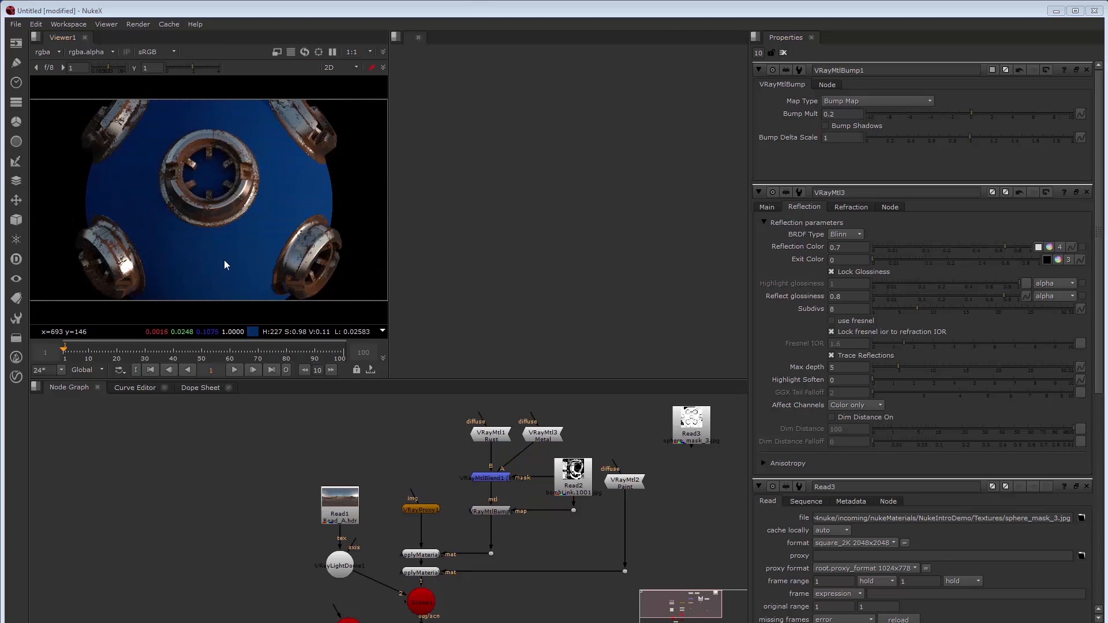
left_click(685, 483)
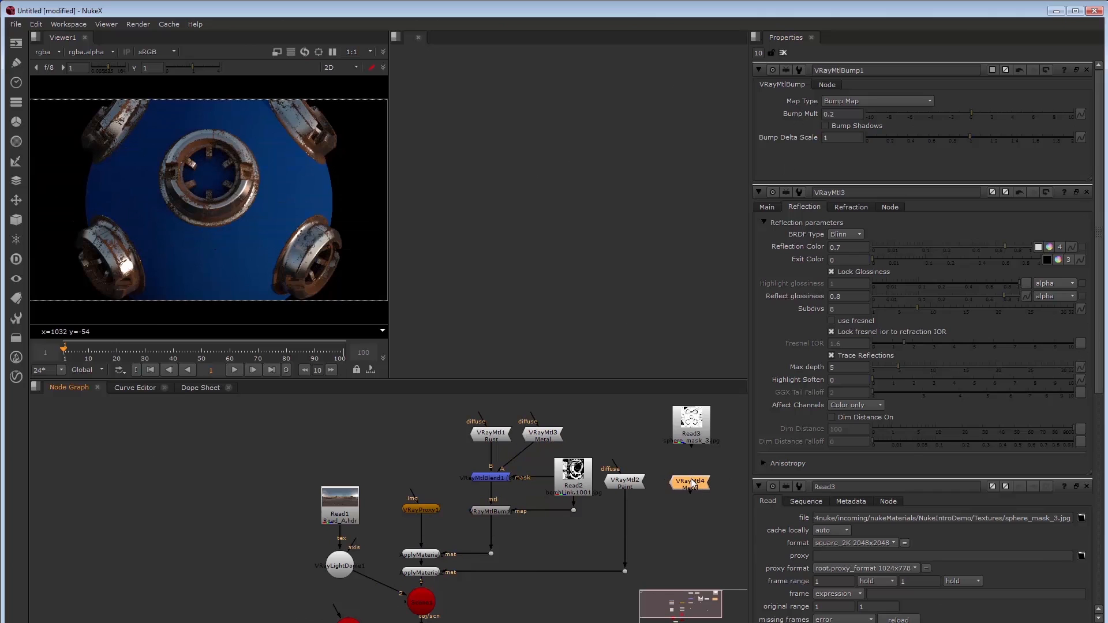
Create VRayMtlBlend2 after the Paint VRayMtl2, with Metal VRayMtl4 wired into A
double_click(693, 484)
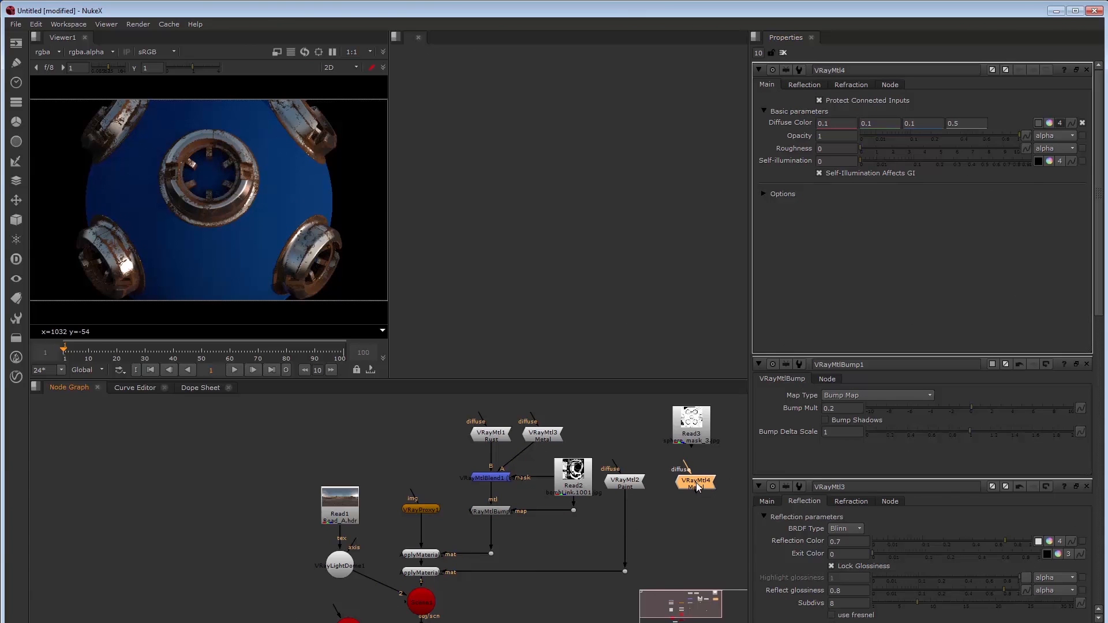
left_click_drag(696, 482, 694, 483)
left_click(628, 482)
key("Tab")
type("vraymtlb")
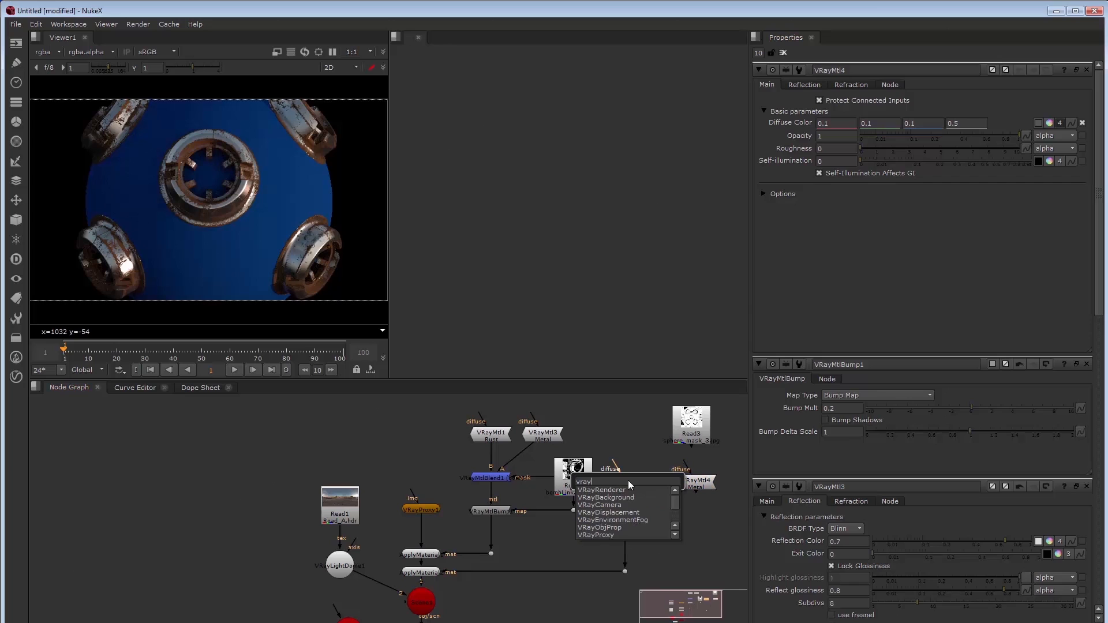
key("Return")
left_click_drag(721, 483, 699, 434)
Use Read3's sphere_mask_3 image as VRayMtlBlend2's mask
left_click_drag(701, 436, 719, 522)
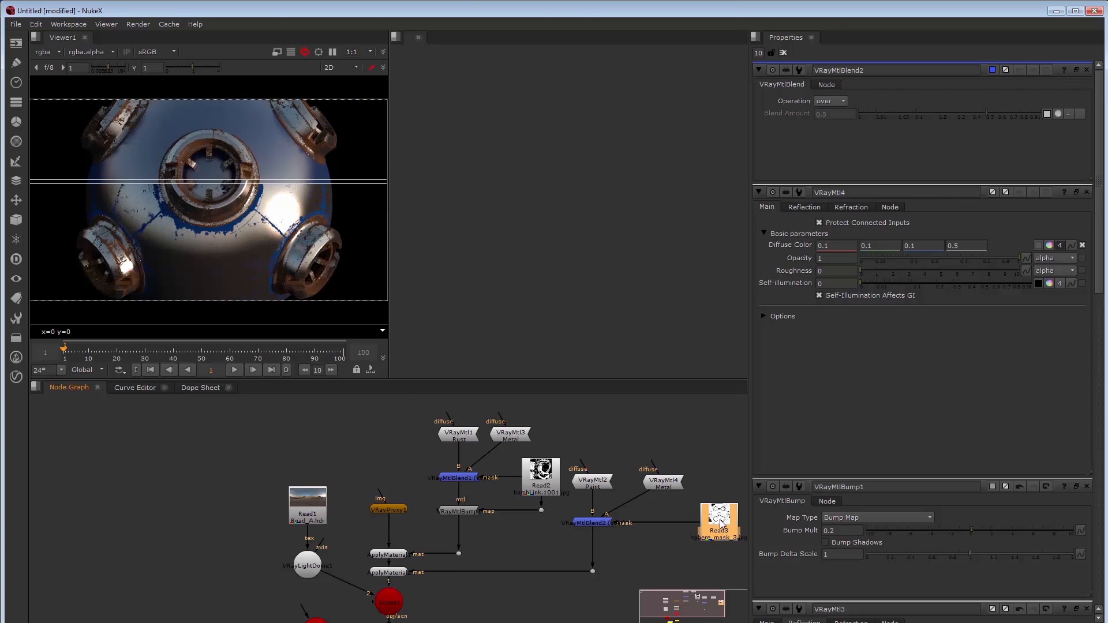
left_click(601, 523)
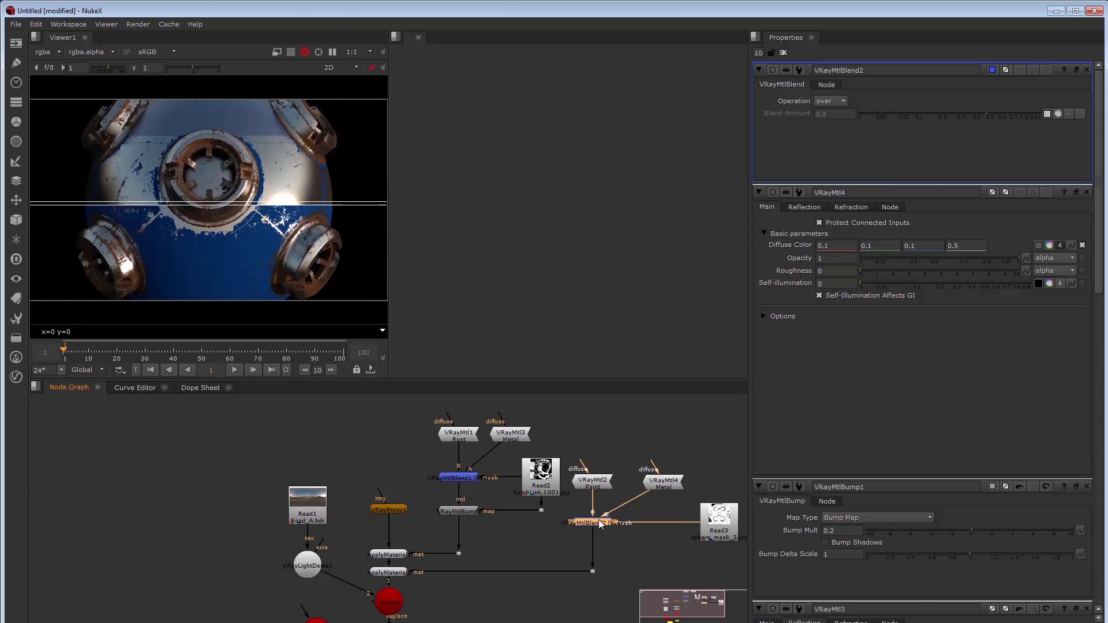
double_click(659, 484)
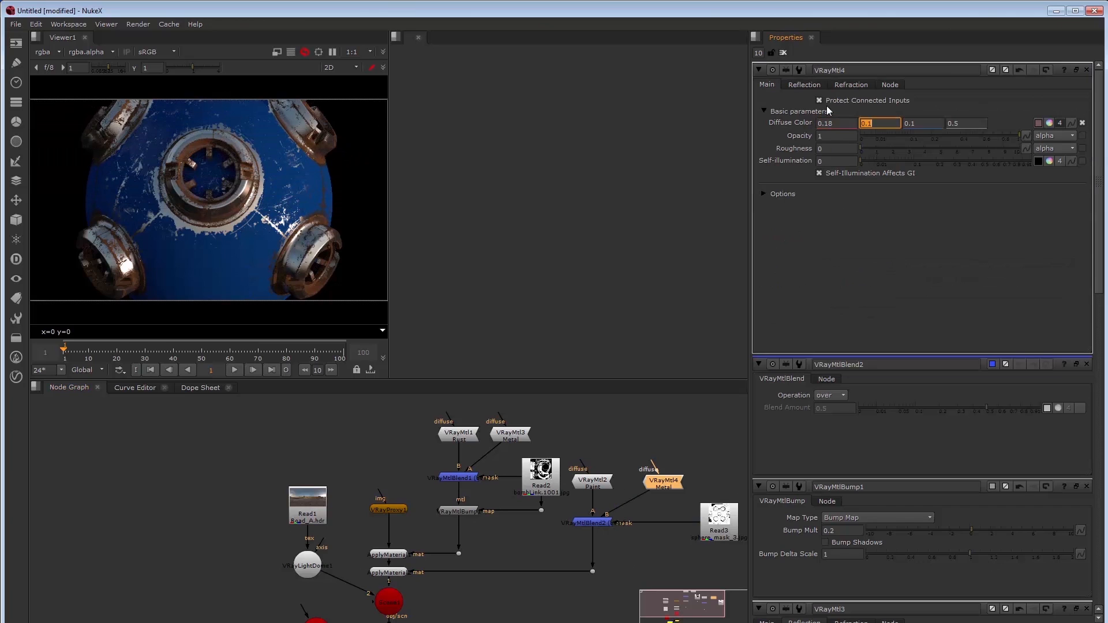
Set the Metal material's diffuse colour to 0.018, 0.004, 0.00036
type("0.004")
key("Tab")
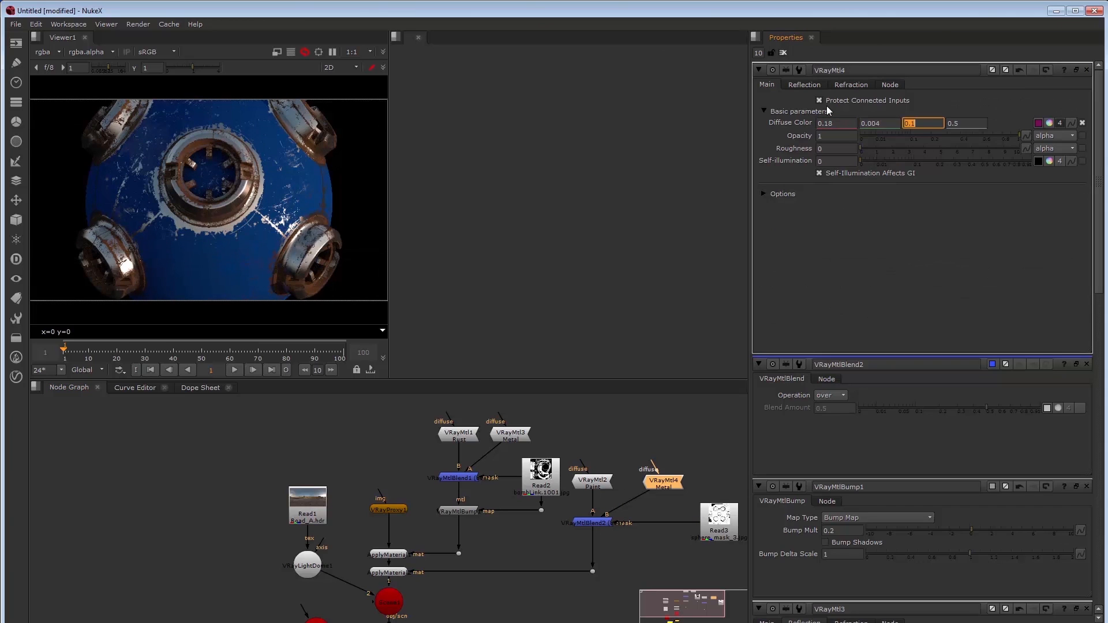
type("0.999")
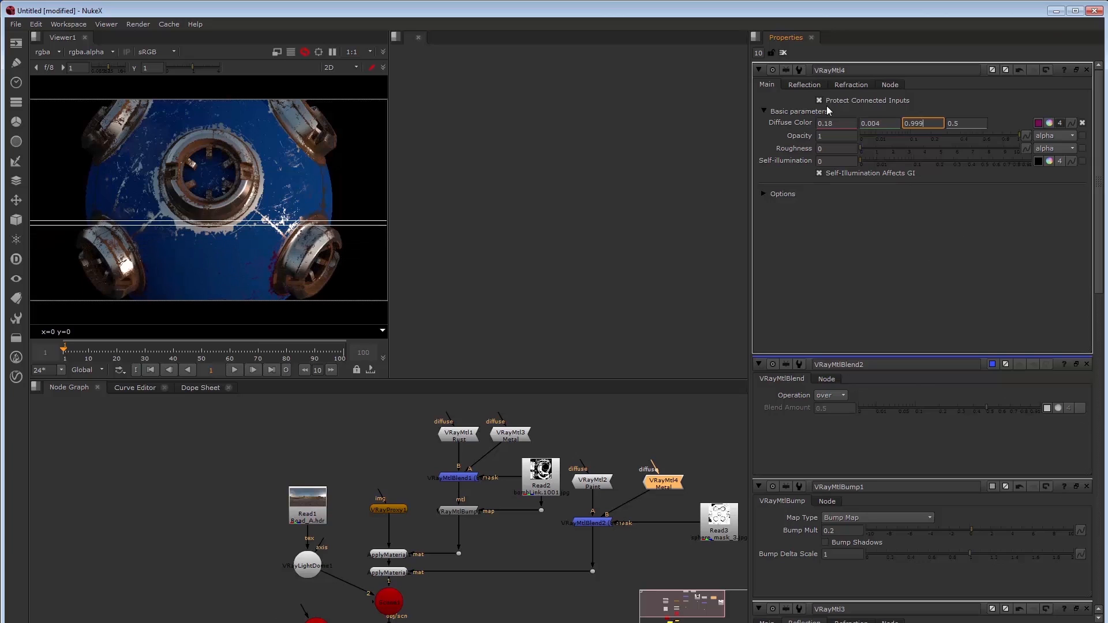
key("BackSpace")
key("BackSpace")
key("BackSpace")
type("0003")
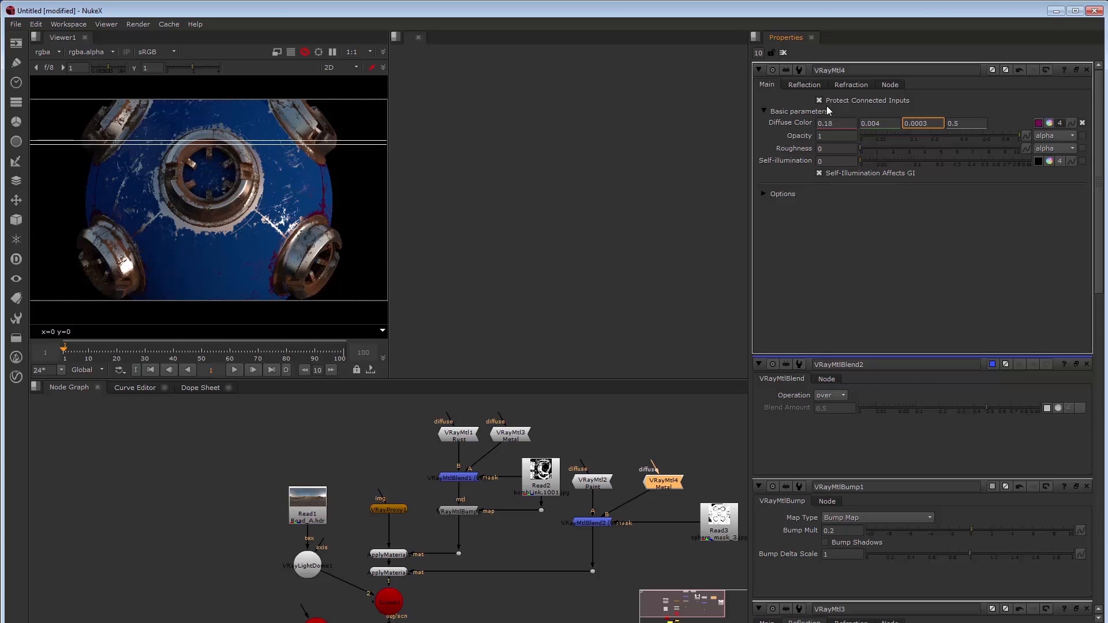
type("6")
key("Tab")
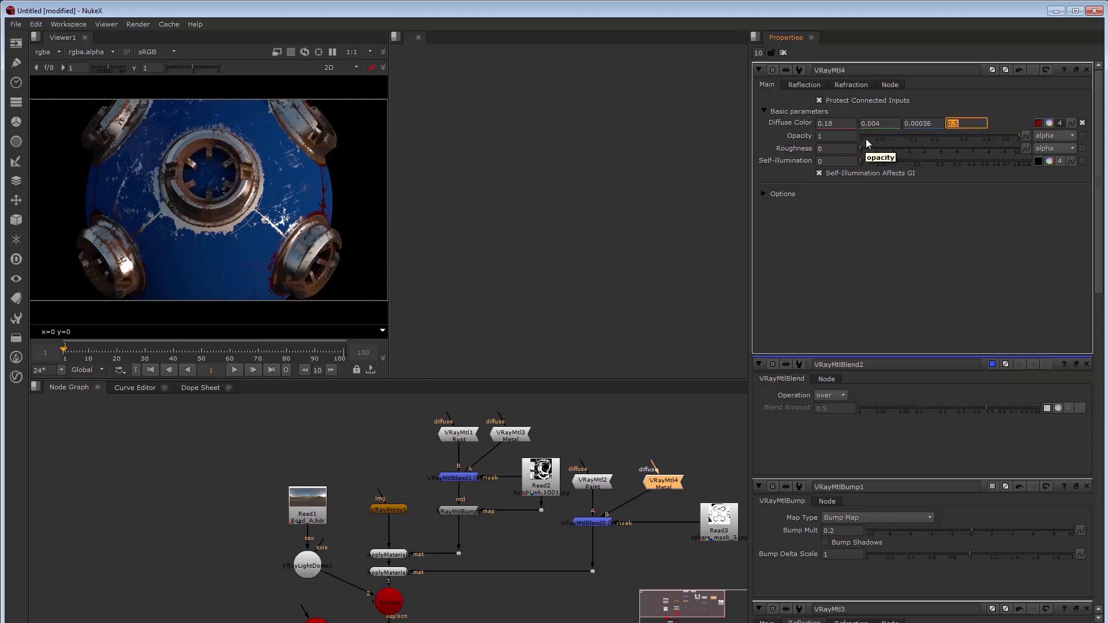
left_click(825, 123)
type("0")
key("Tab")
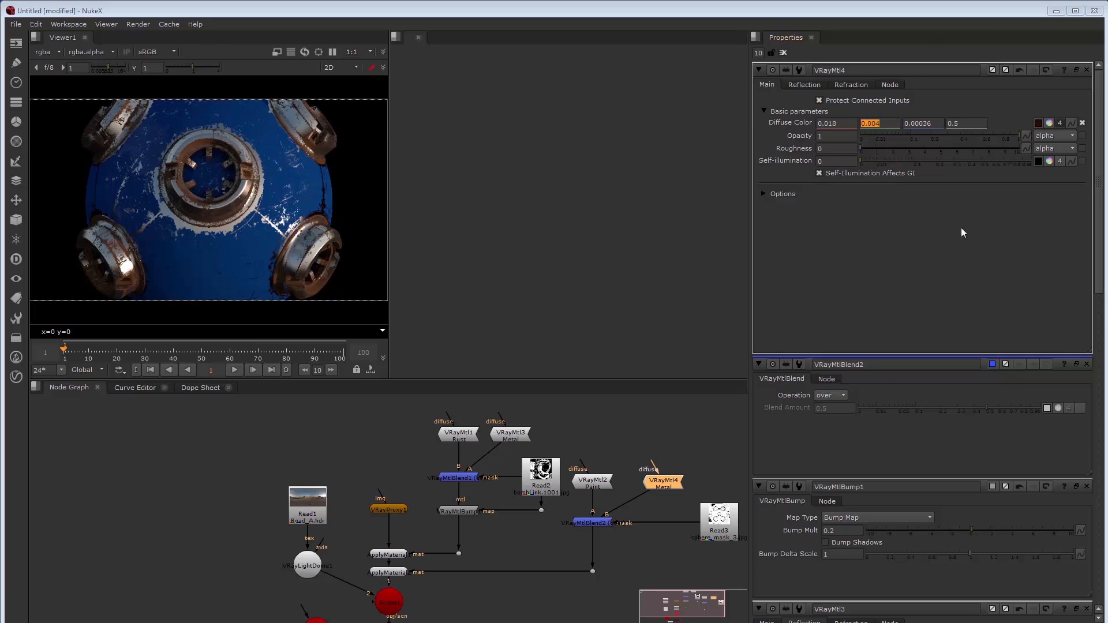
Unlock glossiness on the Reflection tab and set highlight glossiness to 0.7
left_click(814, 85)
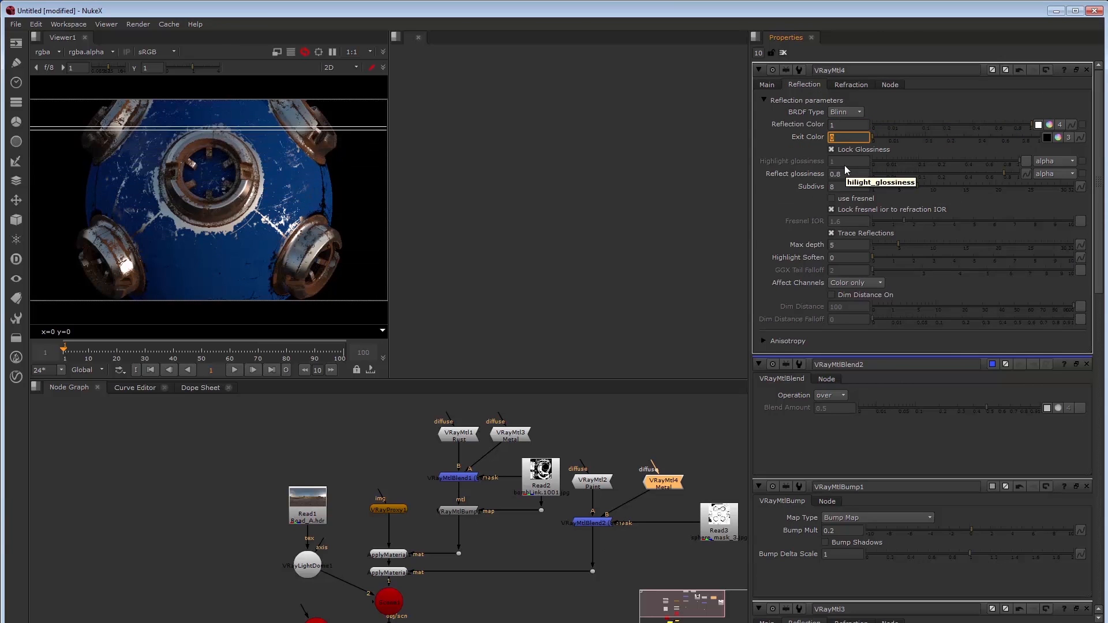
left_click(849, 150)
double_click(841, 160)
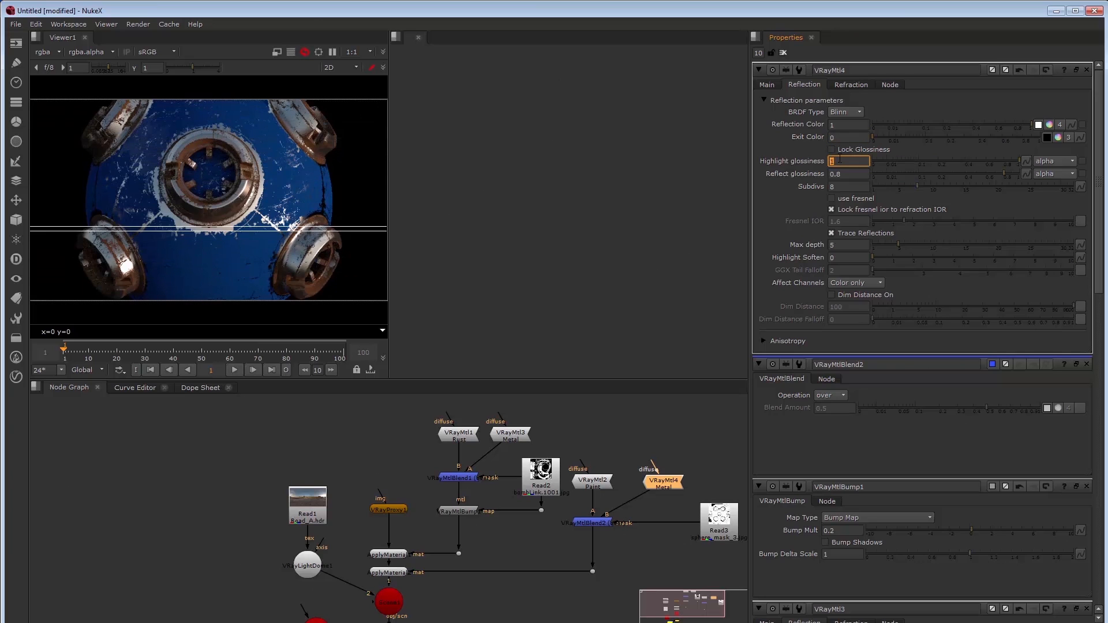
type("0.7")
key("Tab")
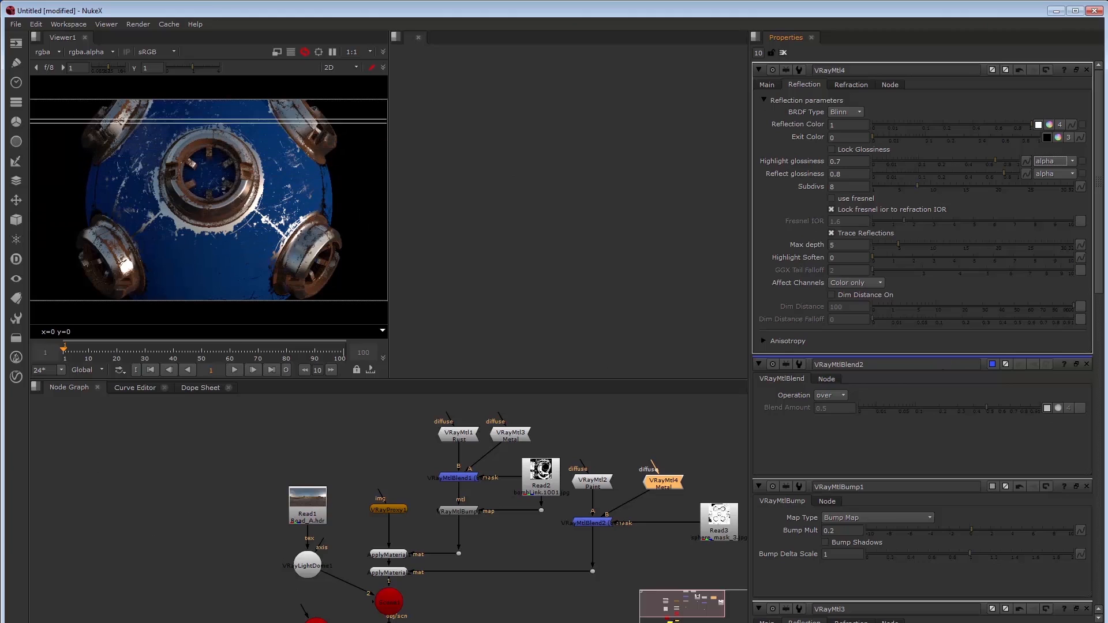
left_click(598, 522)
Add a VRayMtlBump node directly under VRayMtlBlend2
key("Tab")
type("vr")
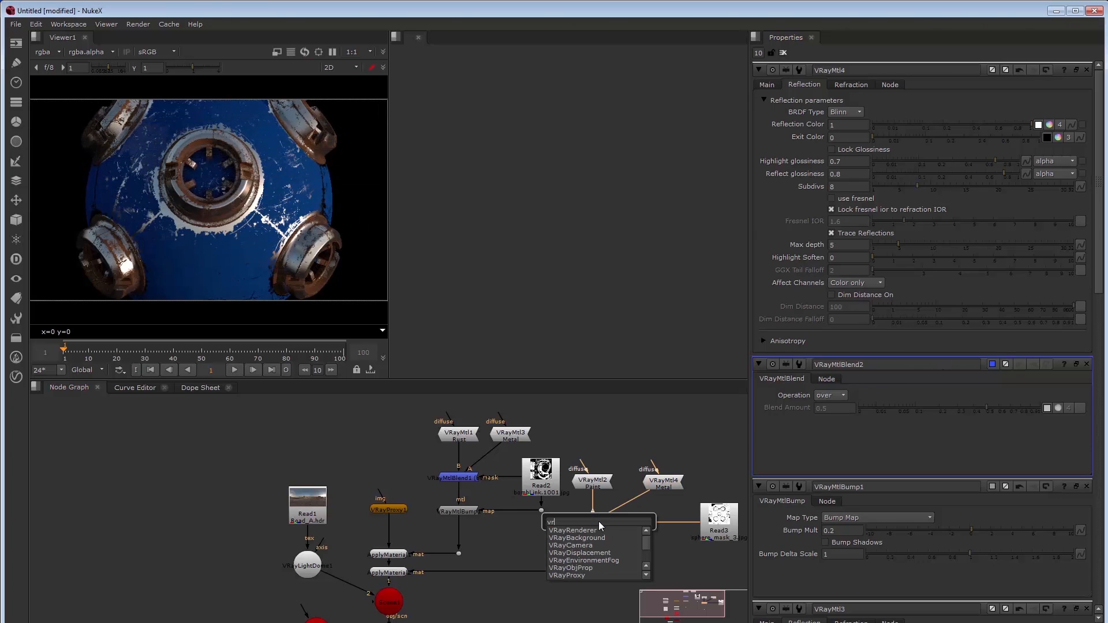
type("aybump")
key("Return")
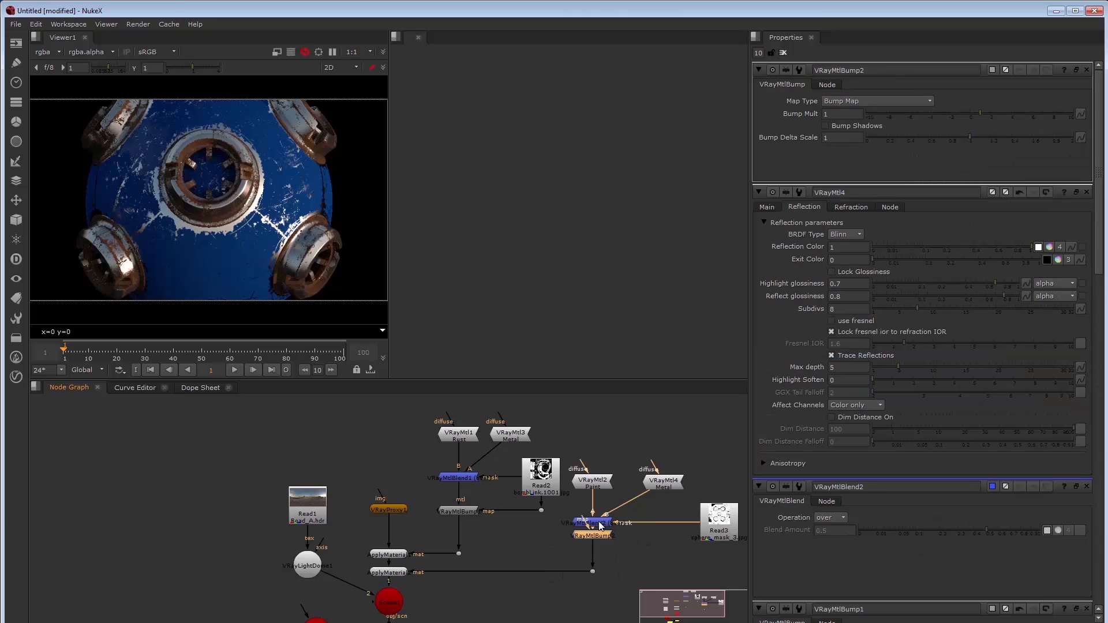
left_click_drag(591, 552, 591, 540)
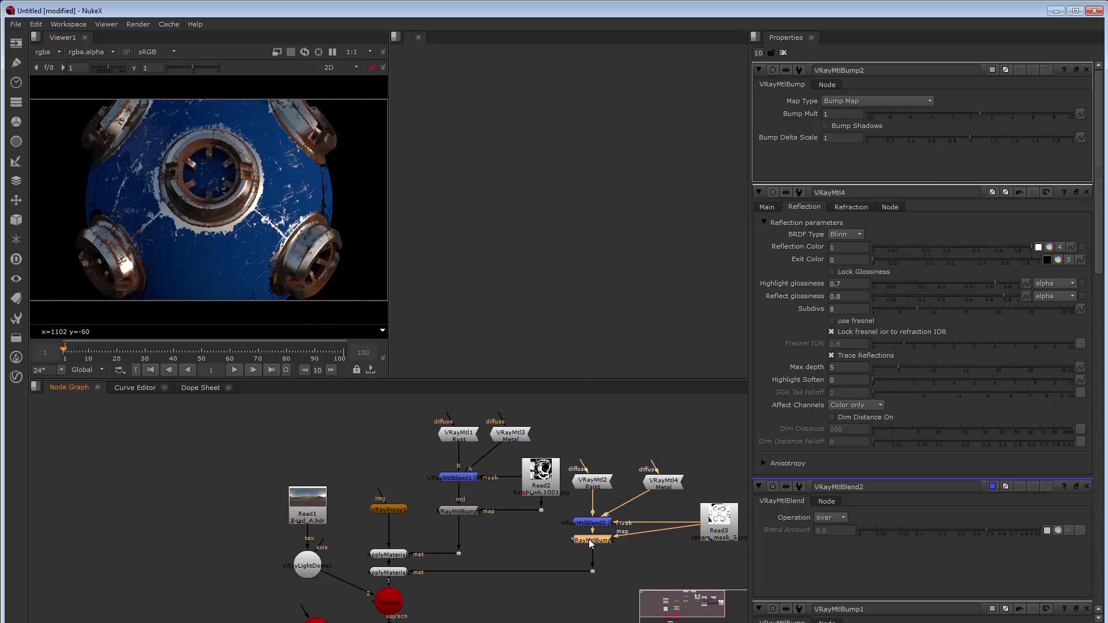
Add a VRayMtlWrapper node below VRayMtlBump2
key("Tab")
type("vray")
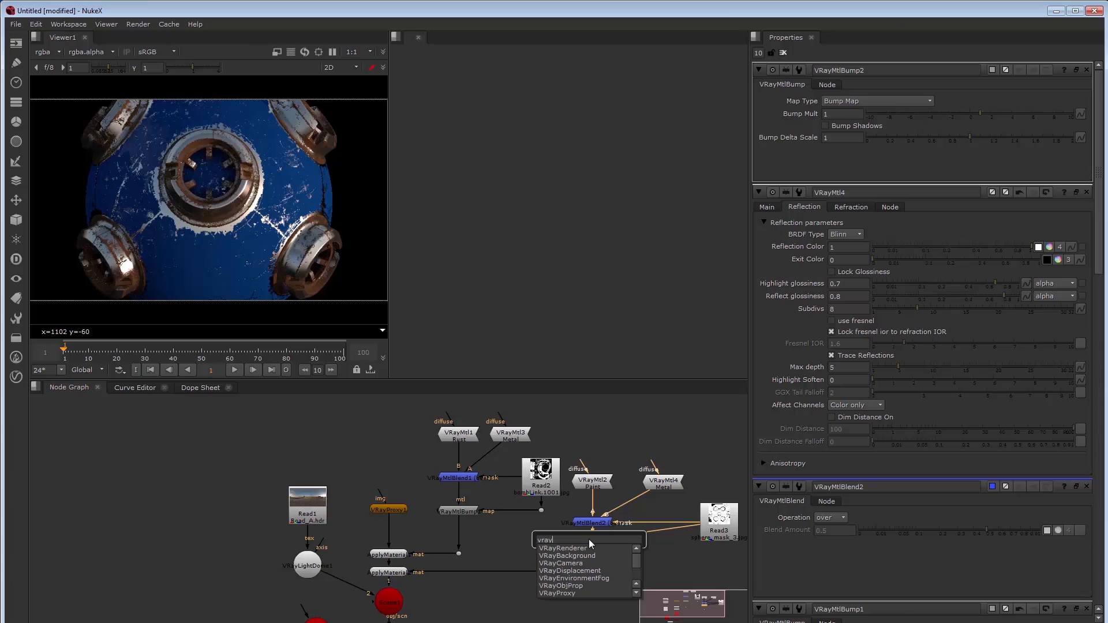
type("mtlwrapper")
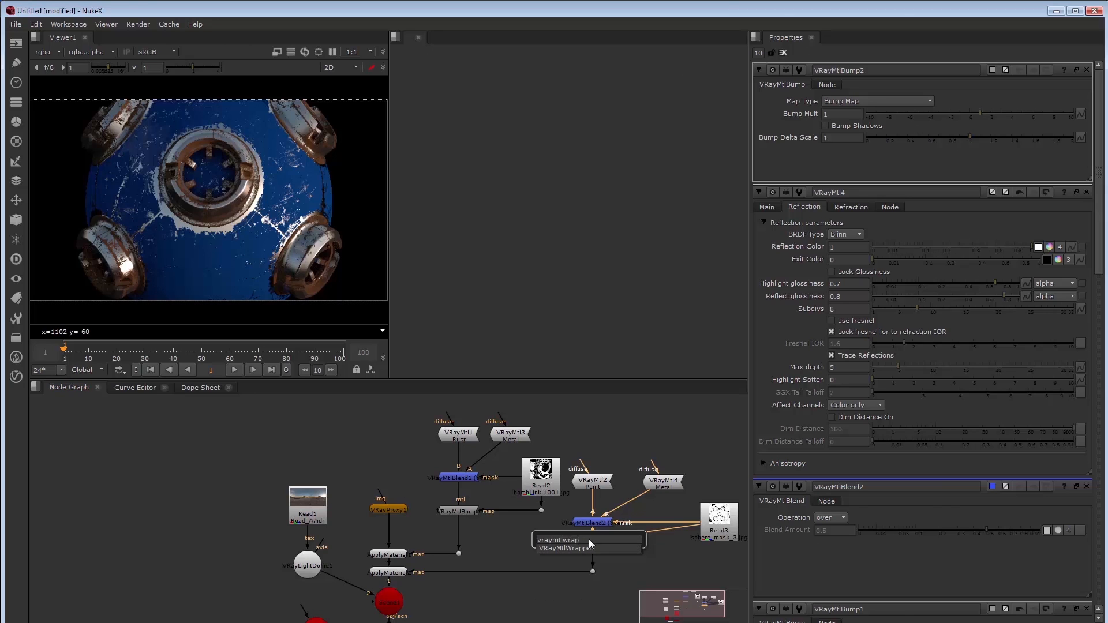
key("Return")
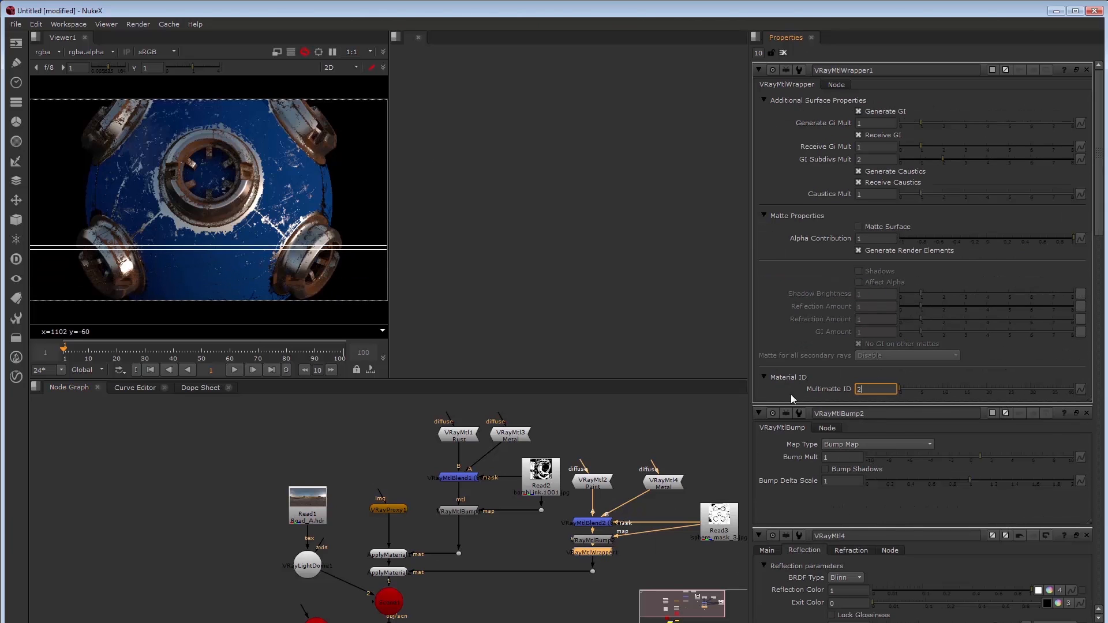
Paste a copy of the wrapper under VRayMtlBump1 and give it multimatte ID 1
left_click(460, 512)
key("ctrl+v")
left_click_drag(865, 390, 847, 385)
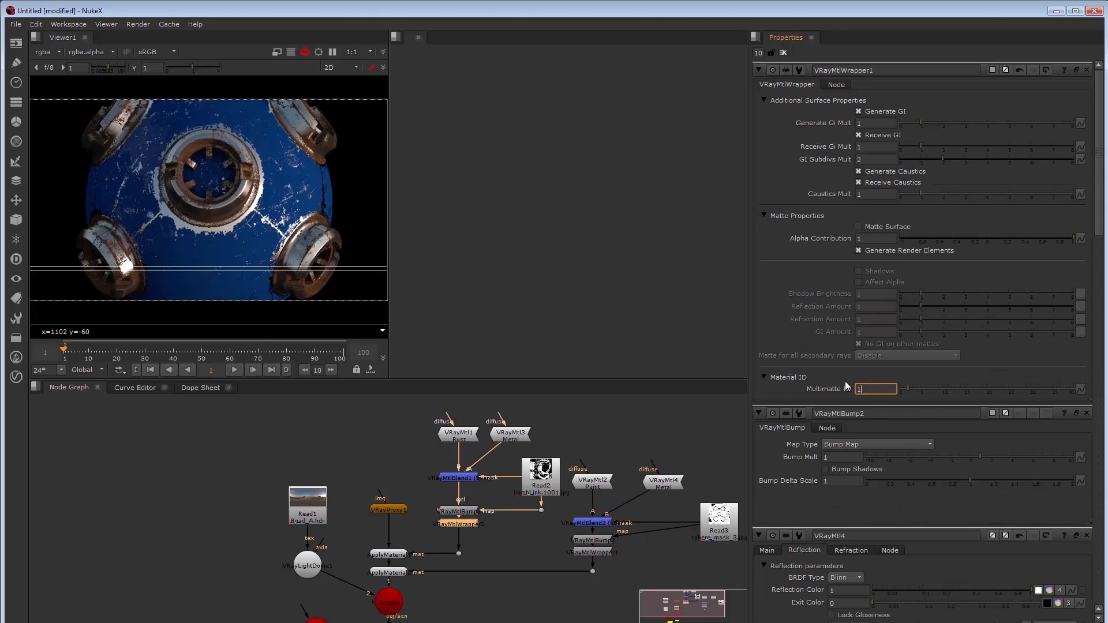
type("1")
key("Return")
left_click(783, 53)
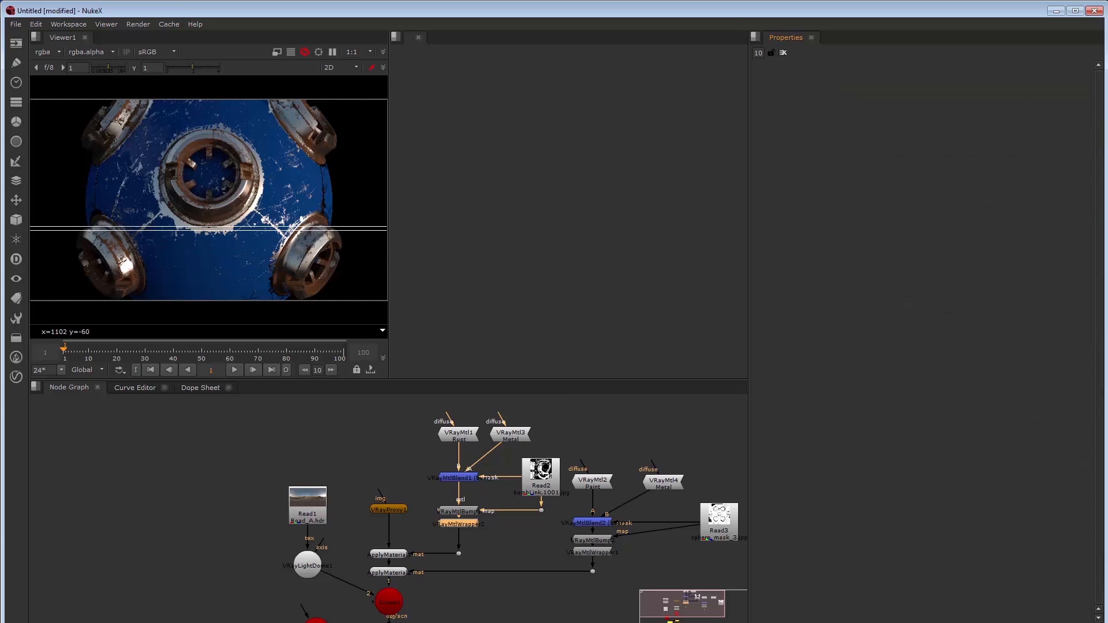
Create a VRayRenderElement node wired into the scene node's input 3
left_click_drag(497, 553, 517, 507)
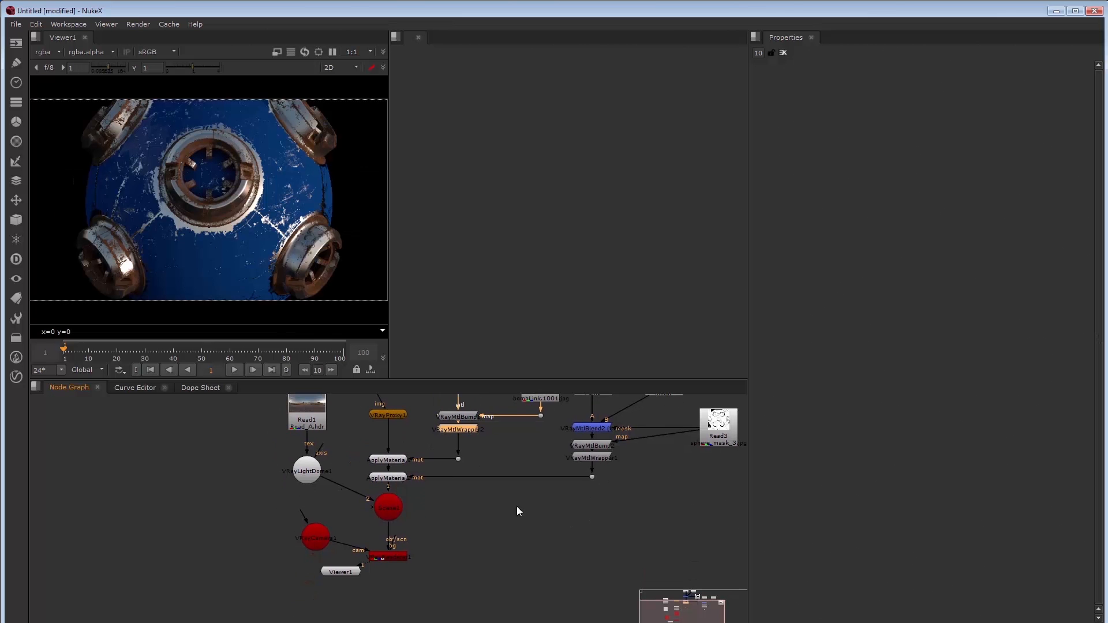
key("Tab")
type("vray")
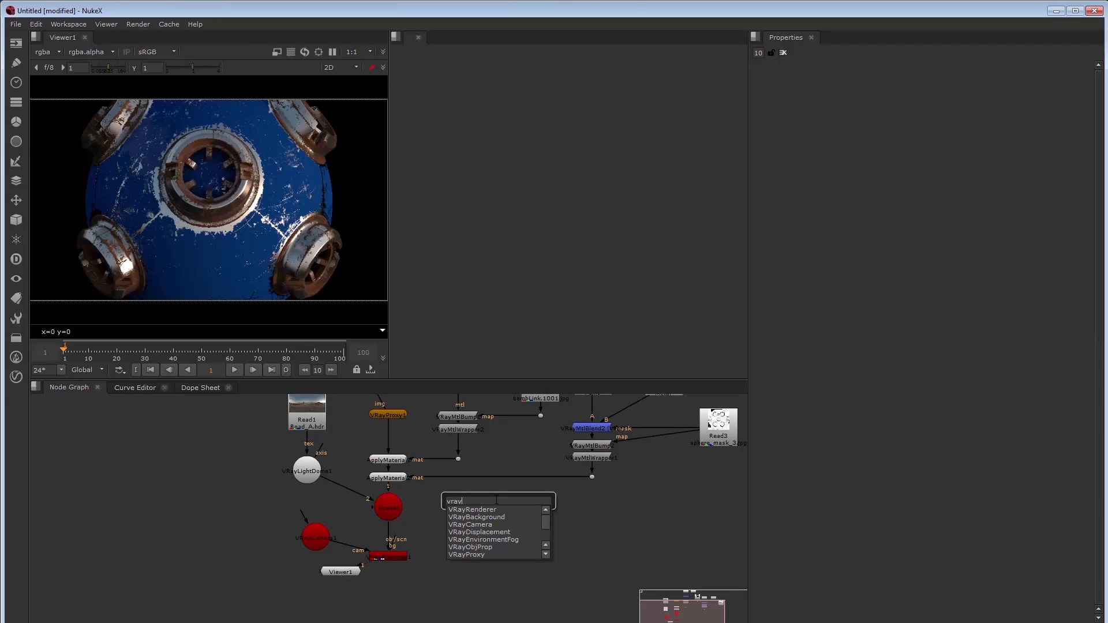
type("rende")
key("Down")
key("Return")
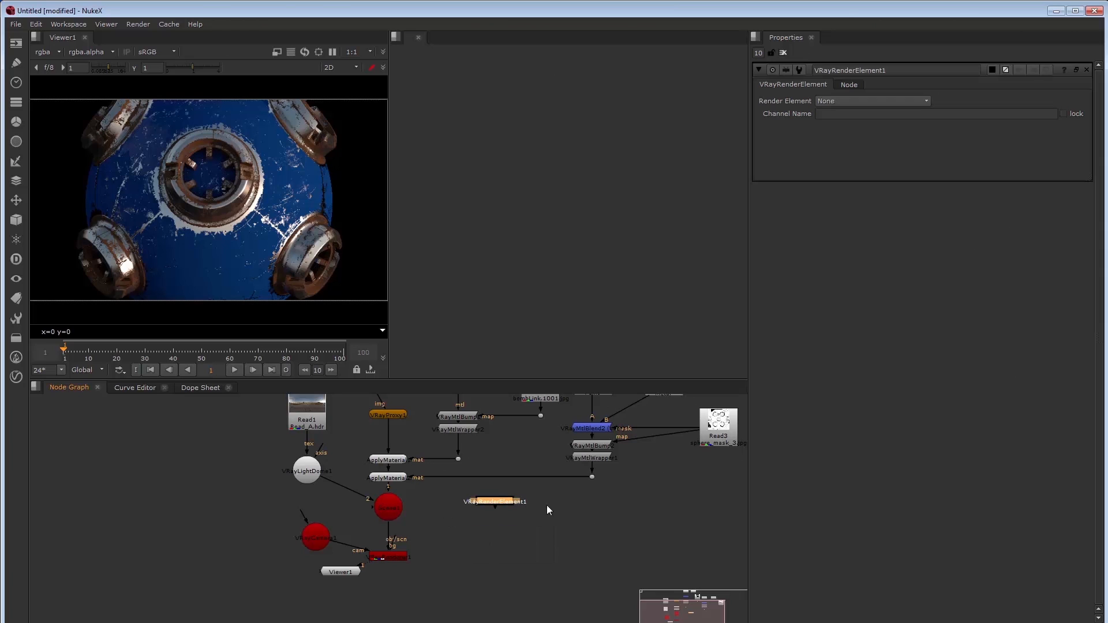
left_click_drag(368, 507, 496, 502)
left_click_drag(494, 504, 501, 508)
Make it a Multi Matte element with red ID 1, green ID 2, and view the Multi_Matte layer
left_click(866, 101)
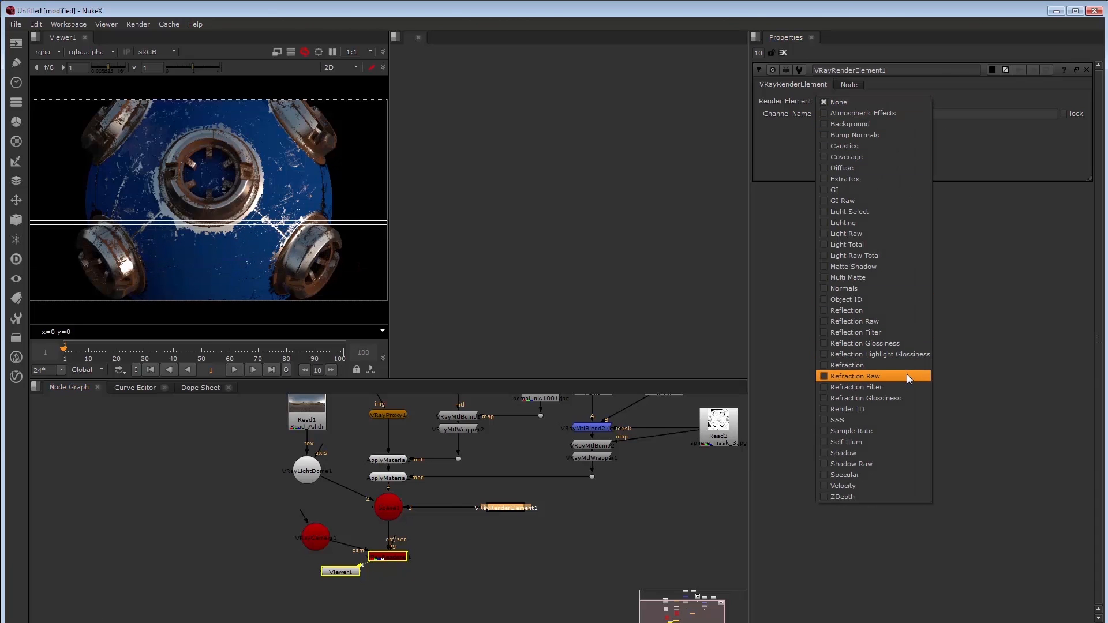
left_click(886, 278)
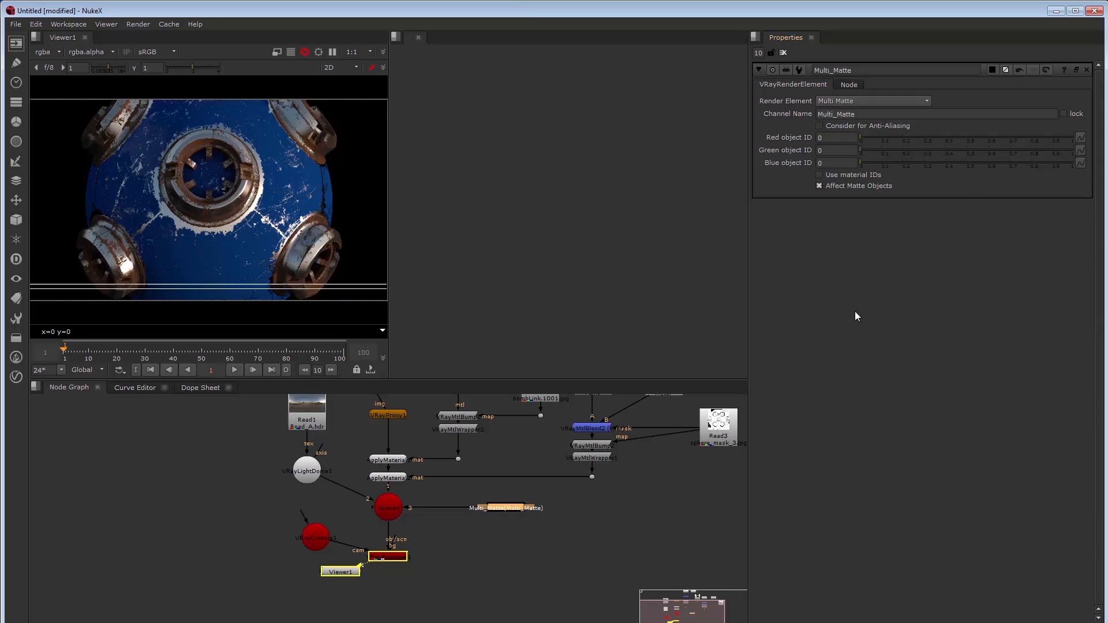
left_click(825, 137)
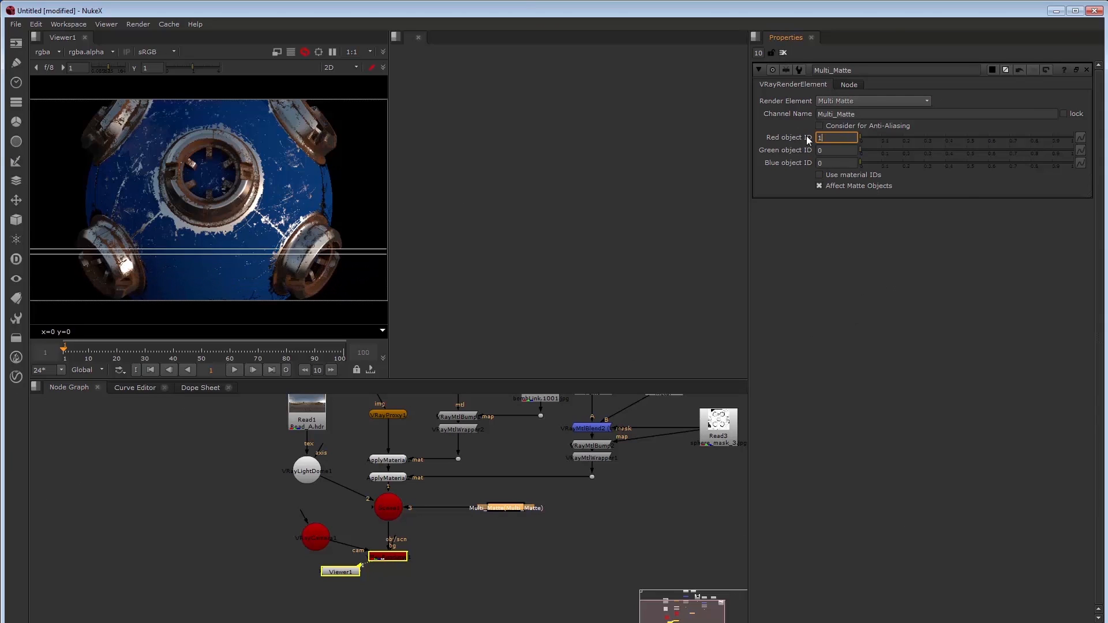
type("1")
key("Tab")
type("2")
left_click(837, 163)
left_click(44, 52)
left_click(60, 110)
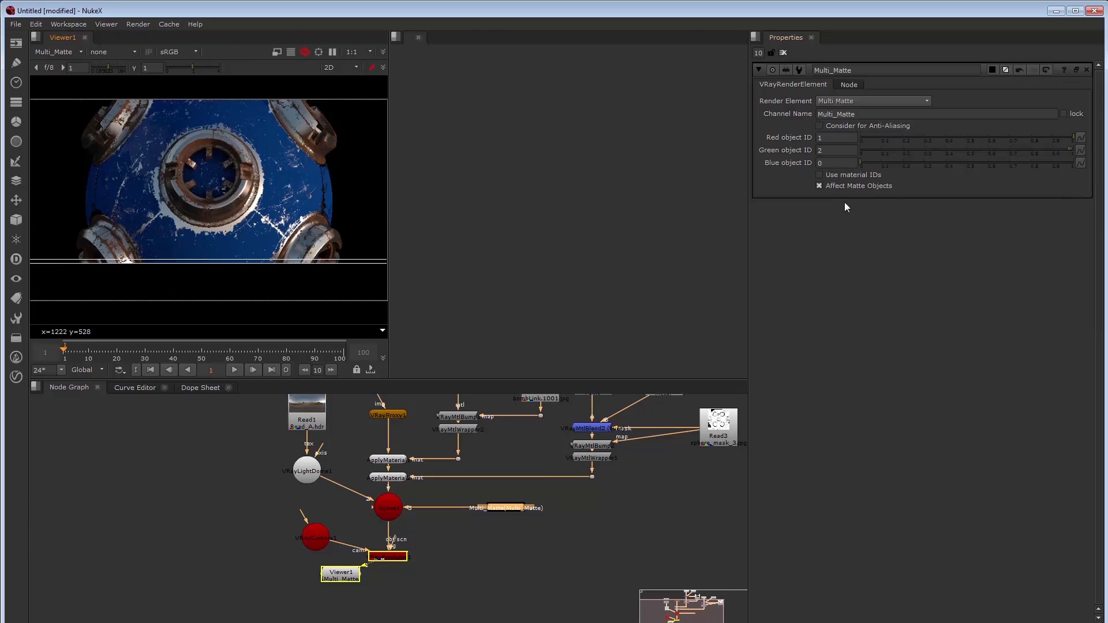
Turn on Use material IDs so the sphere shows the red and green matte
left_click(819, 174)
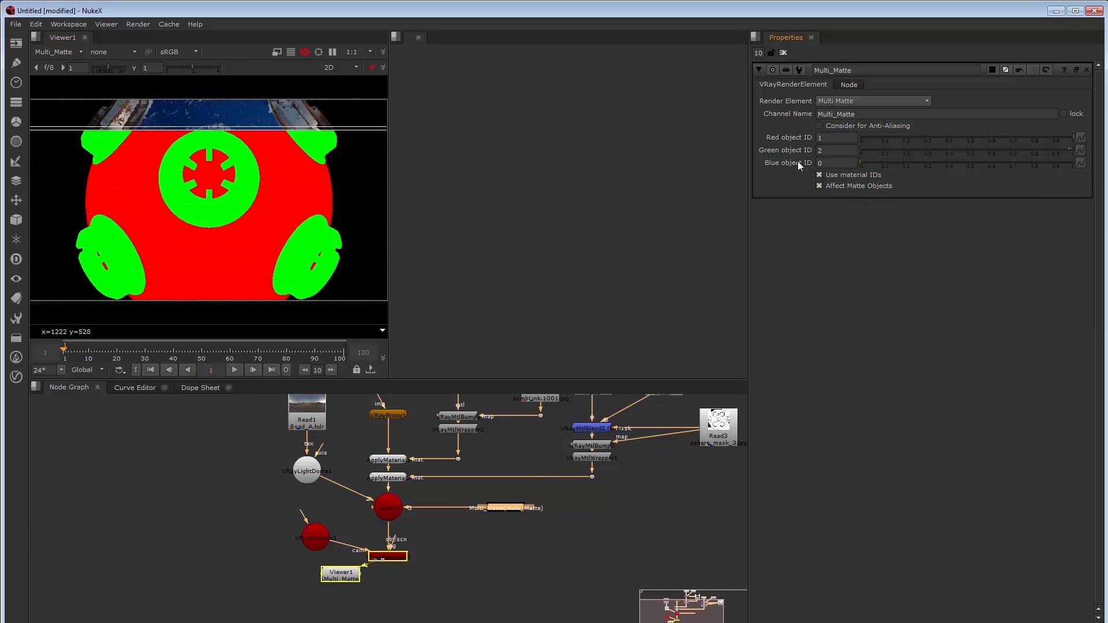
left_click(58, 53)
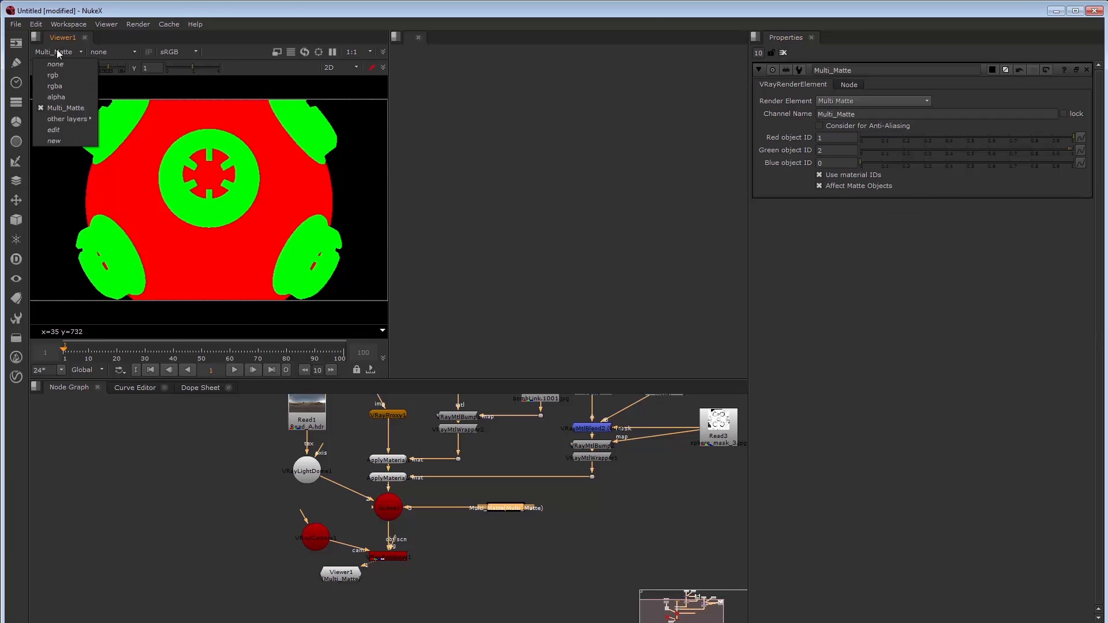
left_click(548, 578)
Add a second VRayRenderElement below Multi_Matte and connect it to the scene node
left_click(510, 511)
key("Tab")
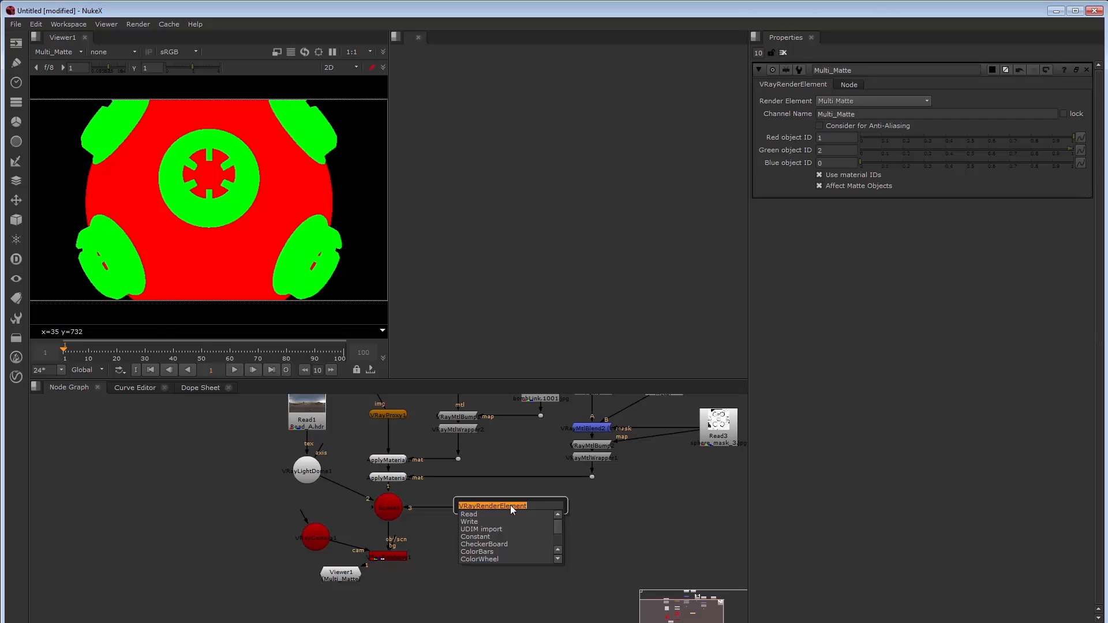
type("vrayrender")
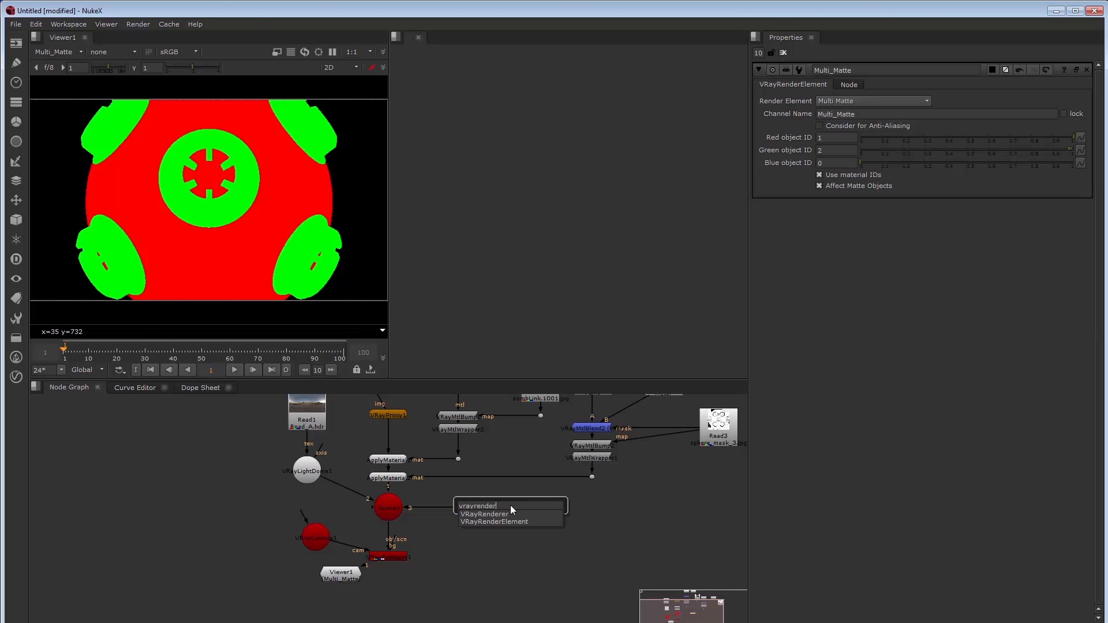
key("Return")
key("Delete")
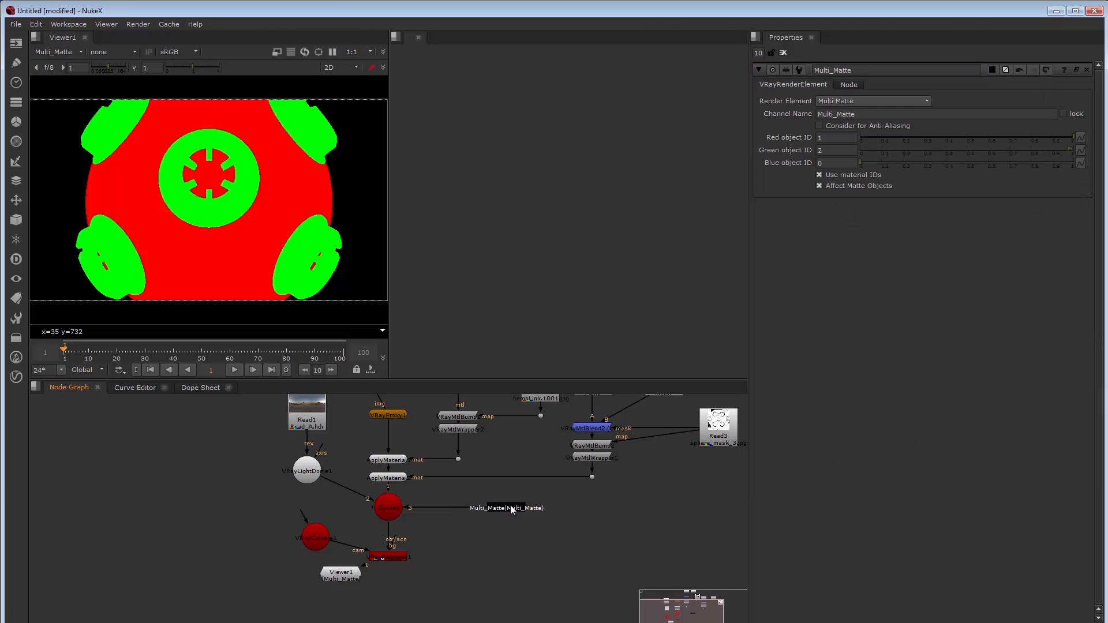
key("Tab")
type("vrayrenderel")
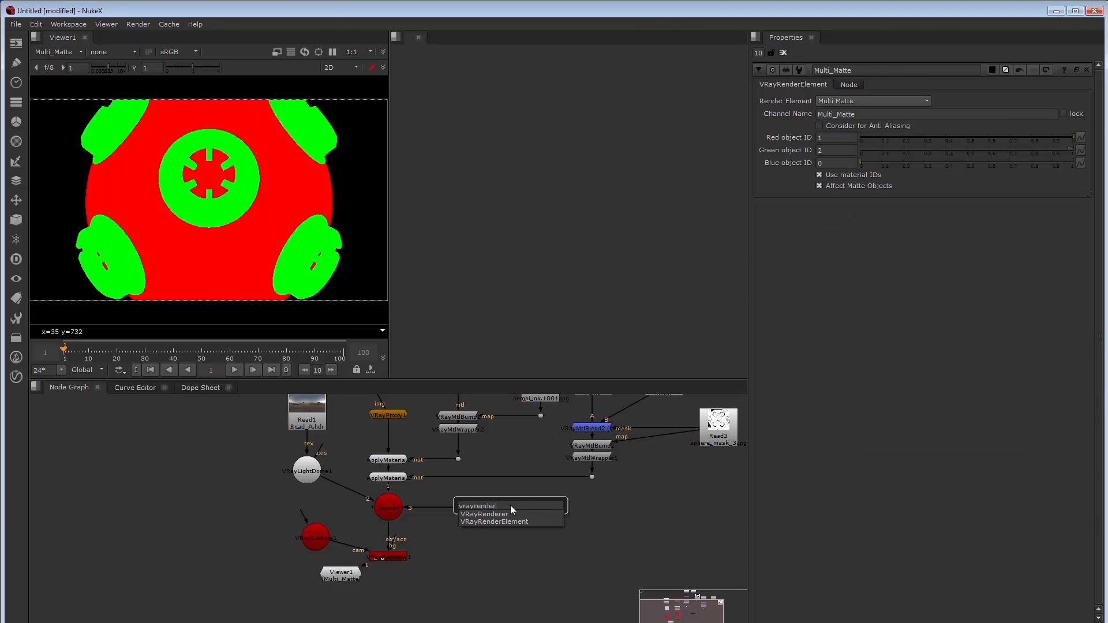
key("Return")
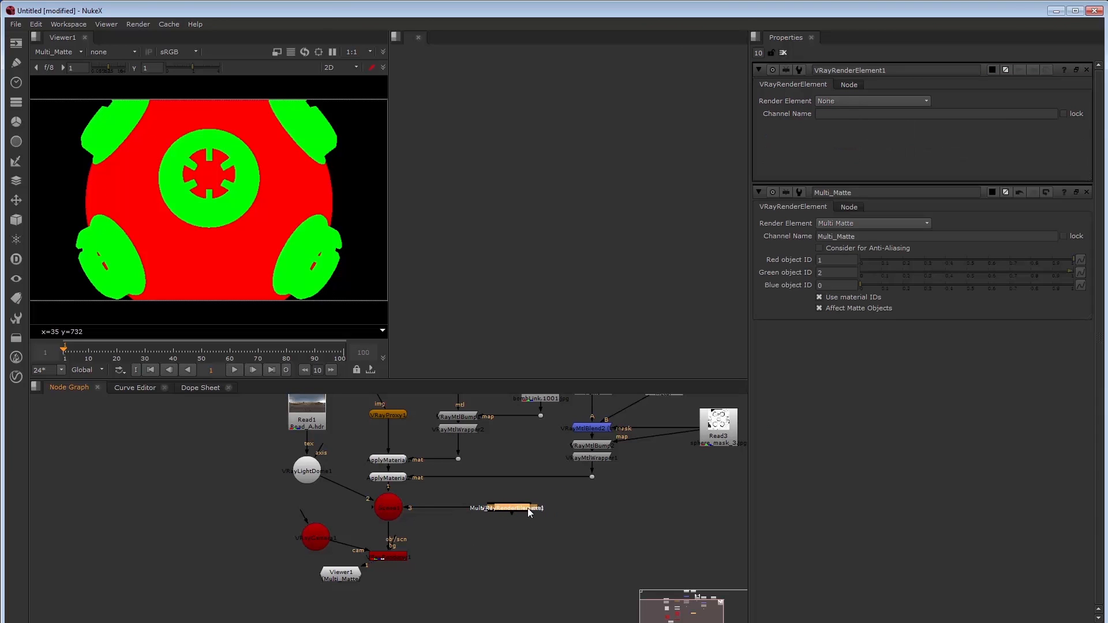
left_click(525, 526)
left_click_drag(510, 536, 373, 501)
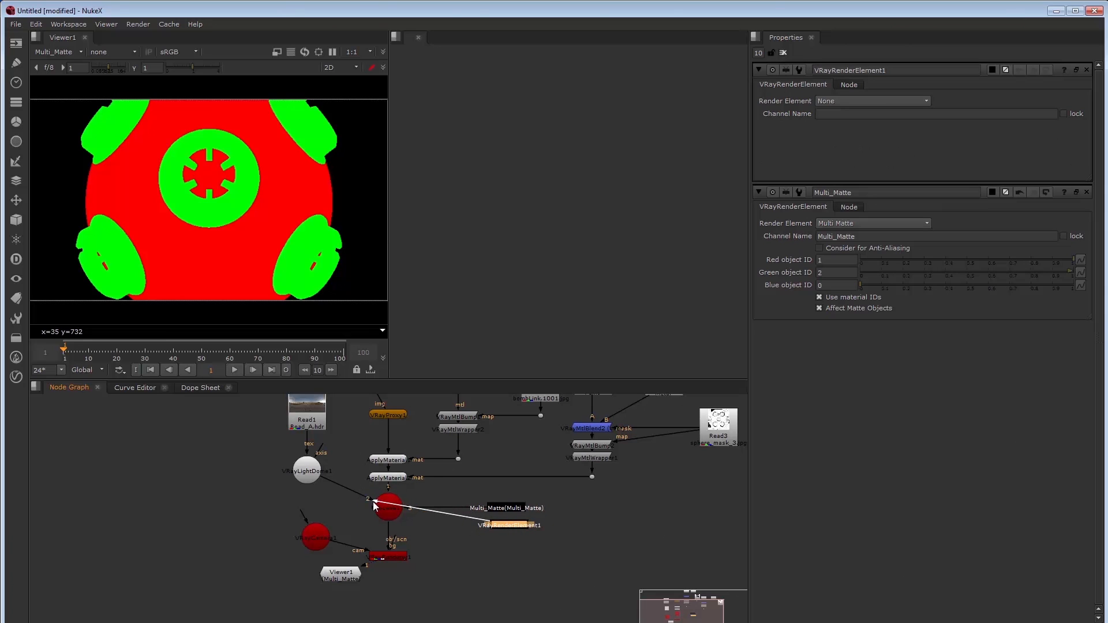
Set the new render element to Reflection and duplicate the node
left_click(832, 102)
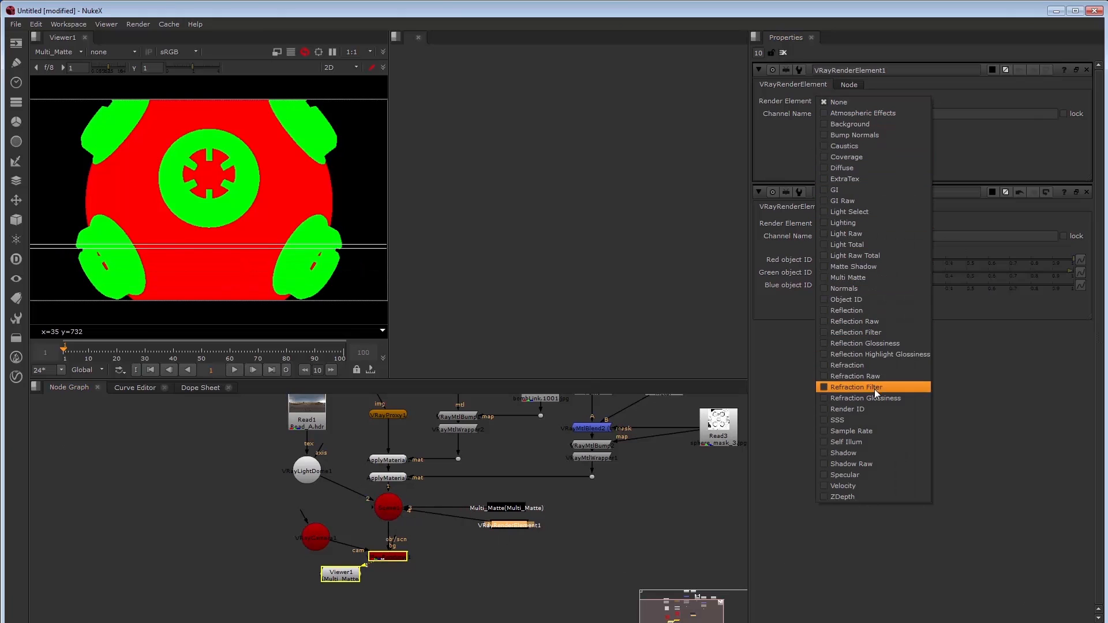
left_click(871, 310)
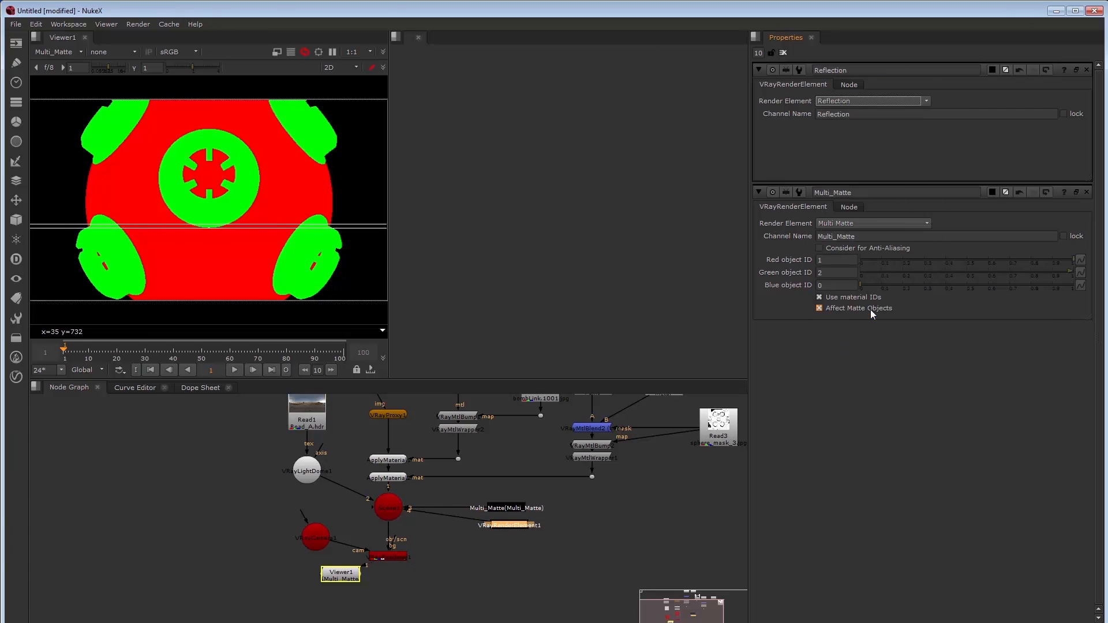
left_click_drag(521, 525, 521, 523)
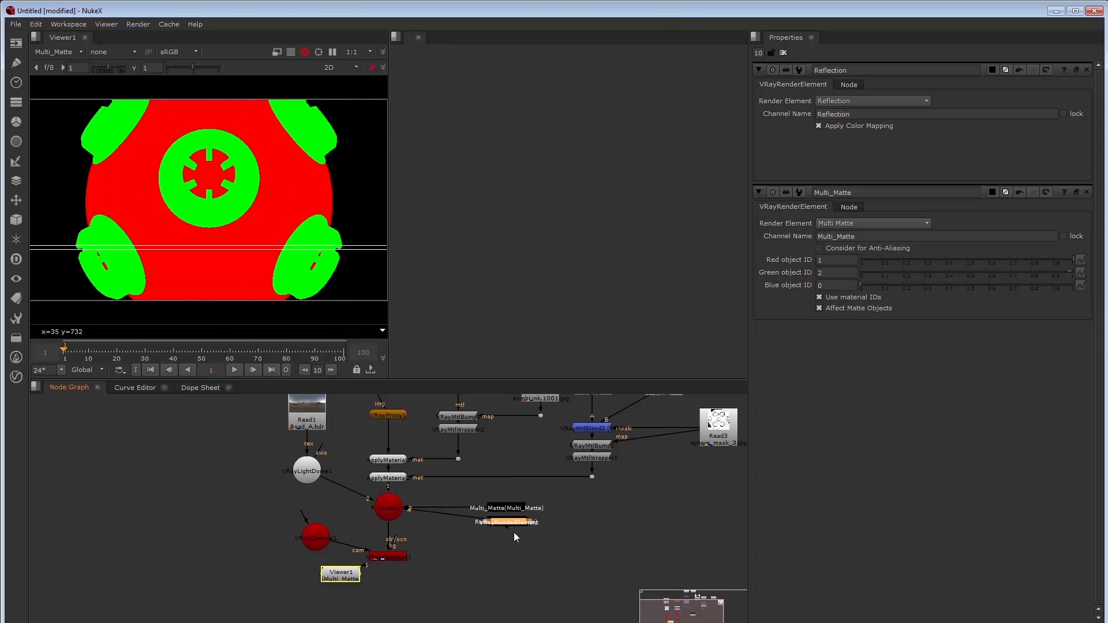
key("ctrl+c")
key("ctrl+v")
Change the original element to Diffuse, wire it into the scene node, and add another render element
double_click(513, 523)
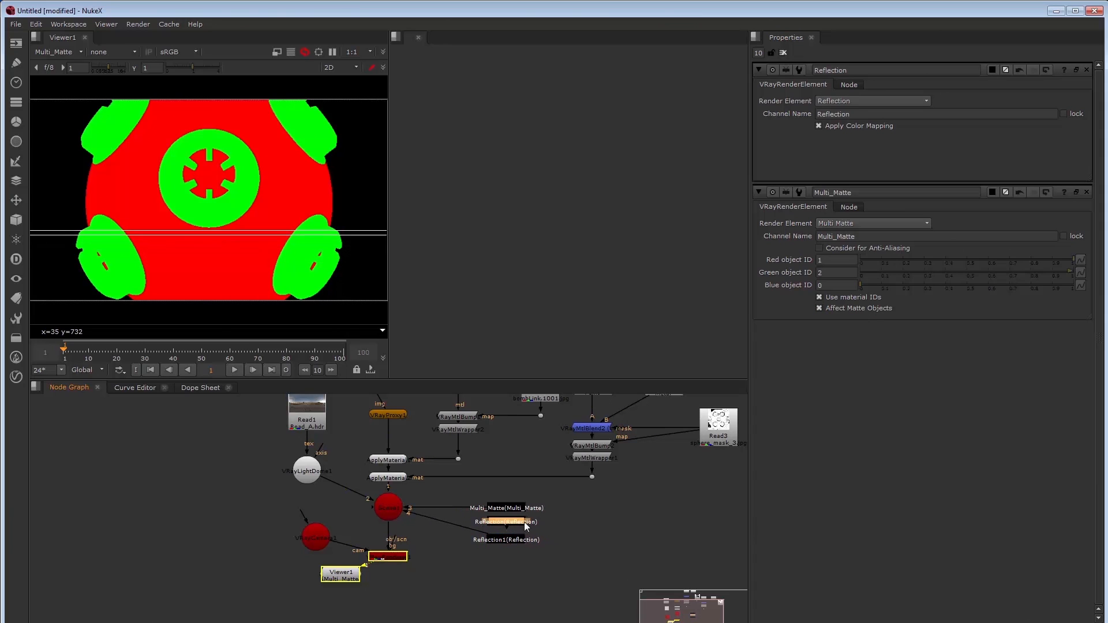
left_click(843, 101)
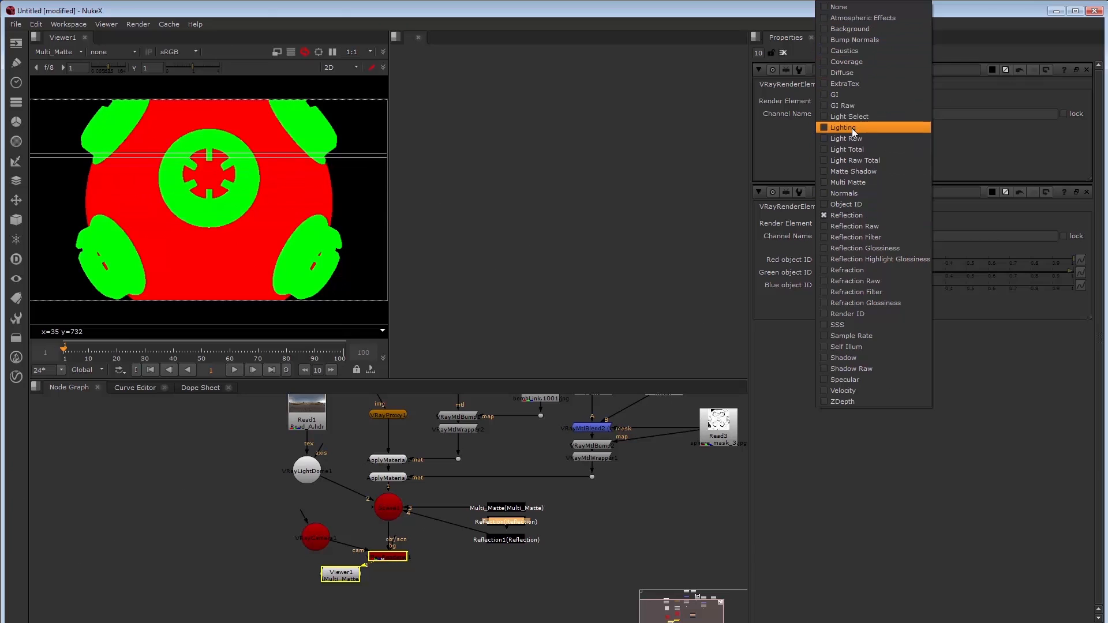
left_click(850, 73)
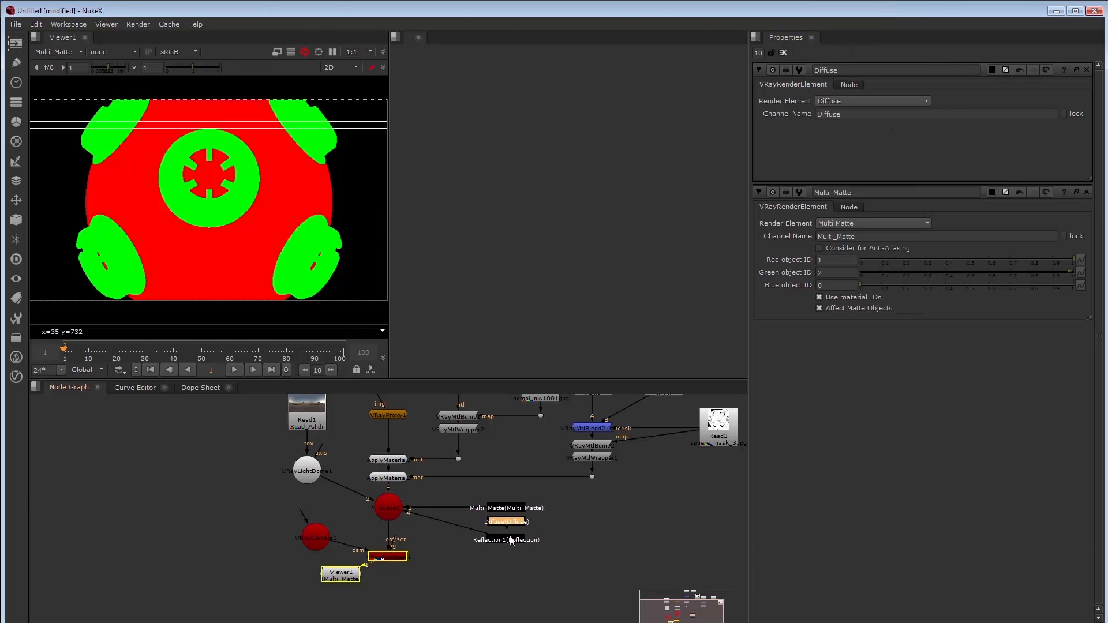
left_click_drag(488, 521, 392, 508)
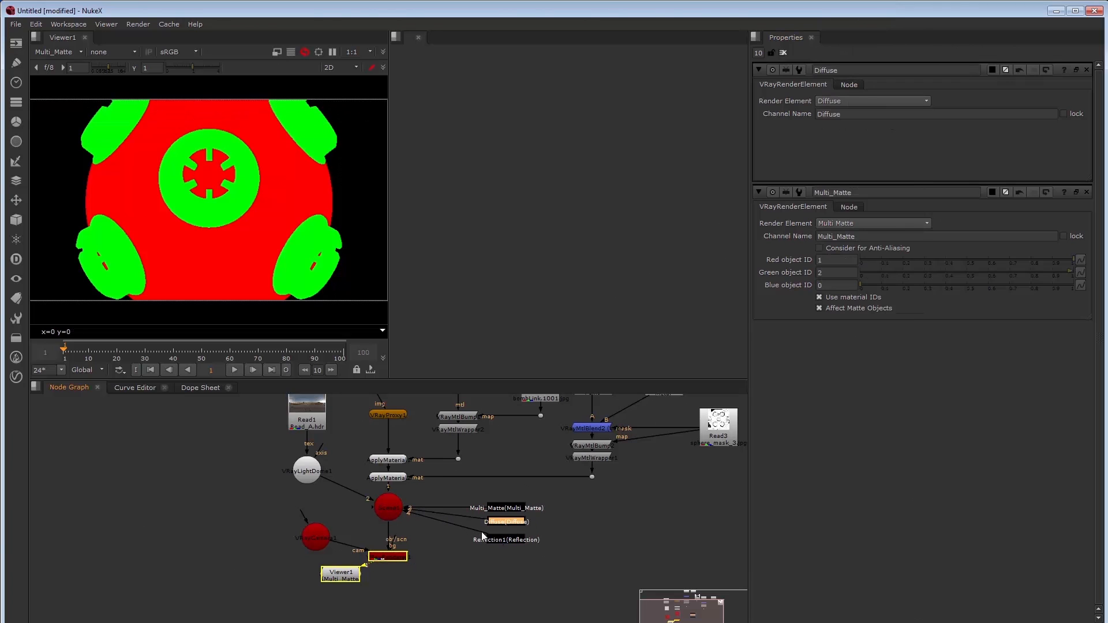
left_click(508, 561)
key("Tab")
key("Return")
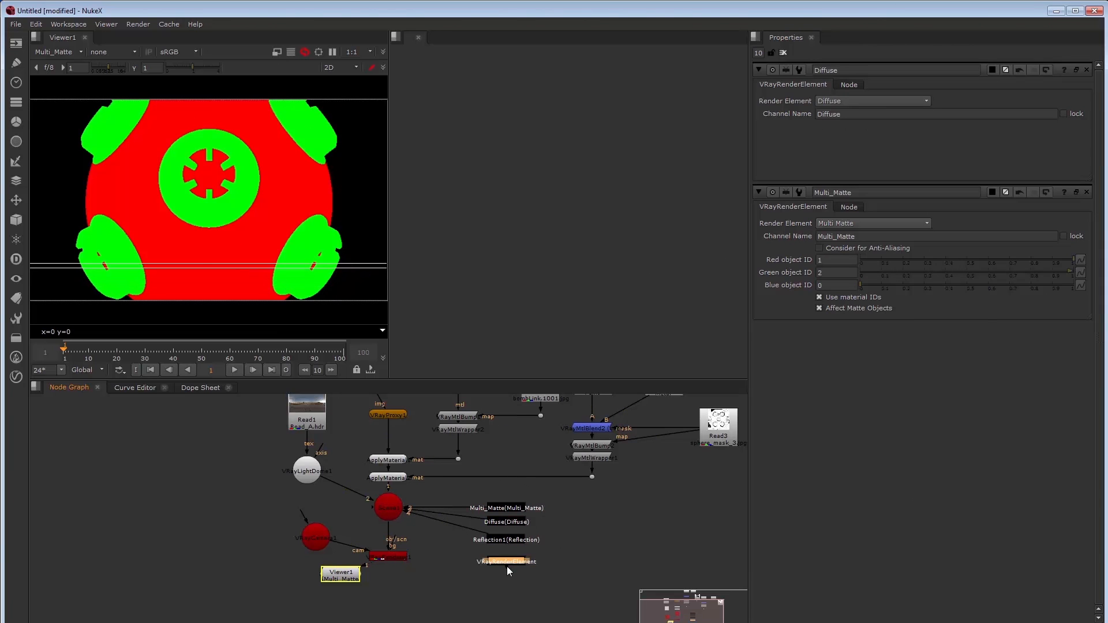
Set the newest render element to Specular
double_click(507, 559)
left_click(838, 103)
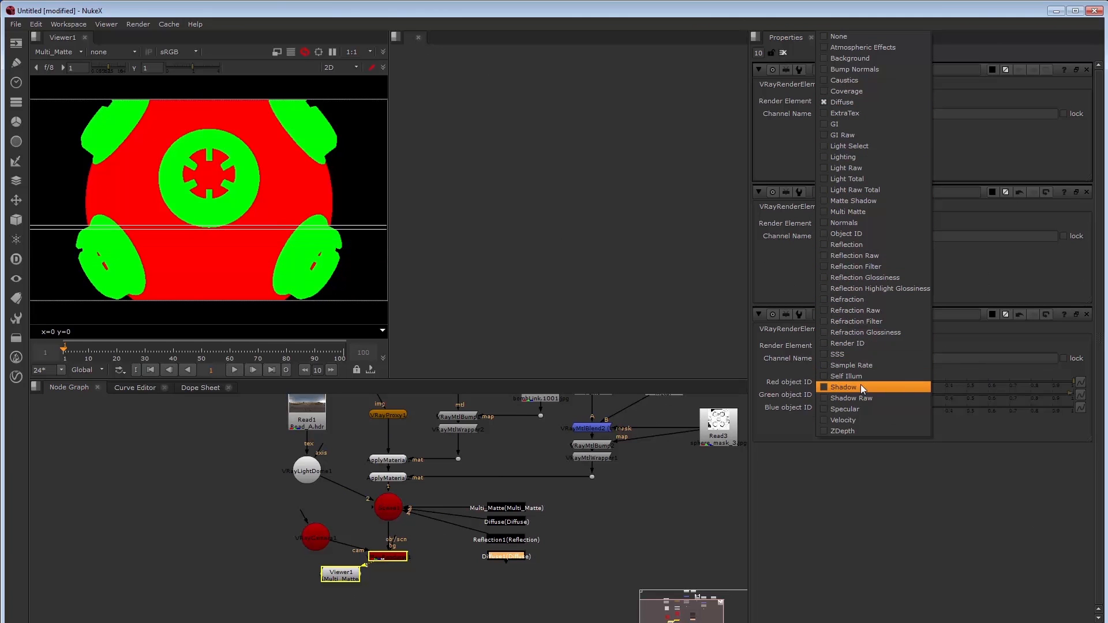
left_click(857, 409)
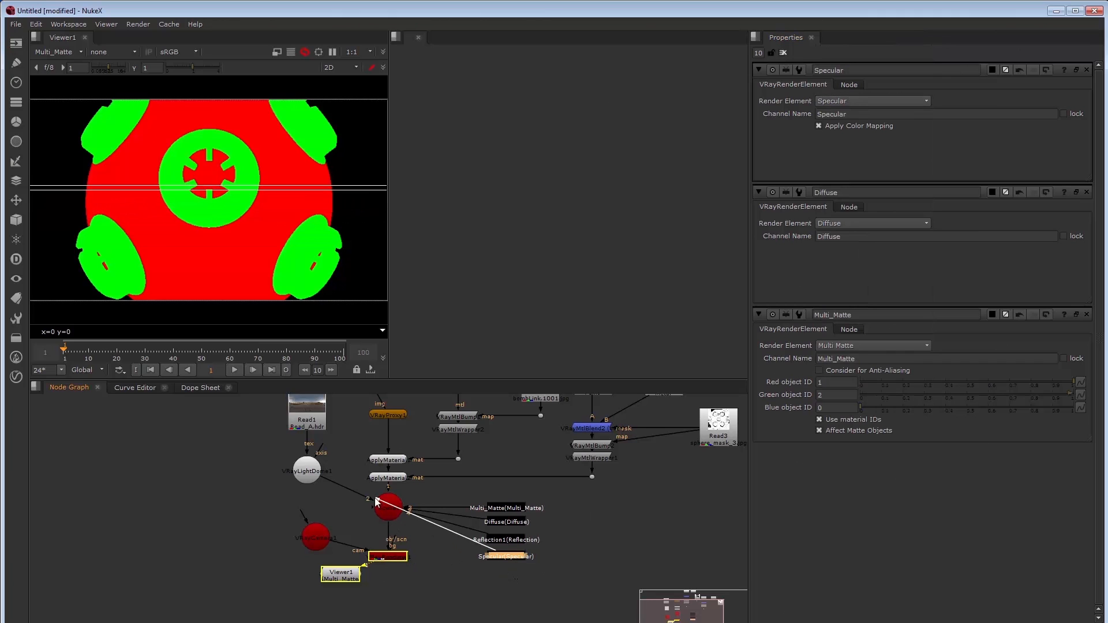
Paste another Diffuse copy, make it ZDepth, and set its Depth White to 1
key("ctrl+v")
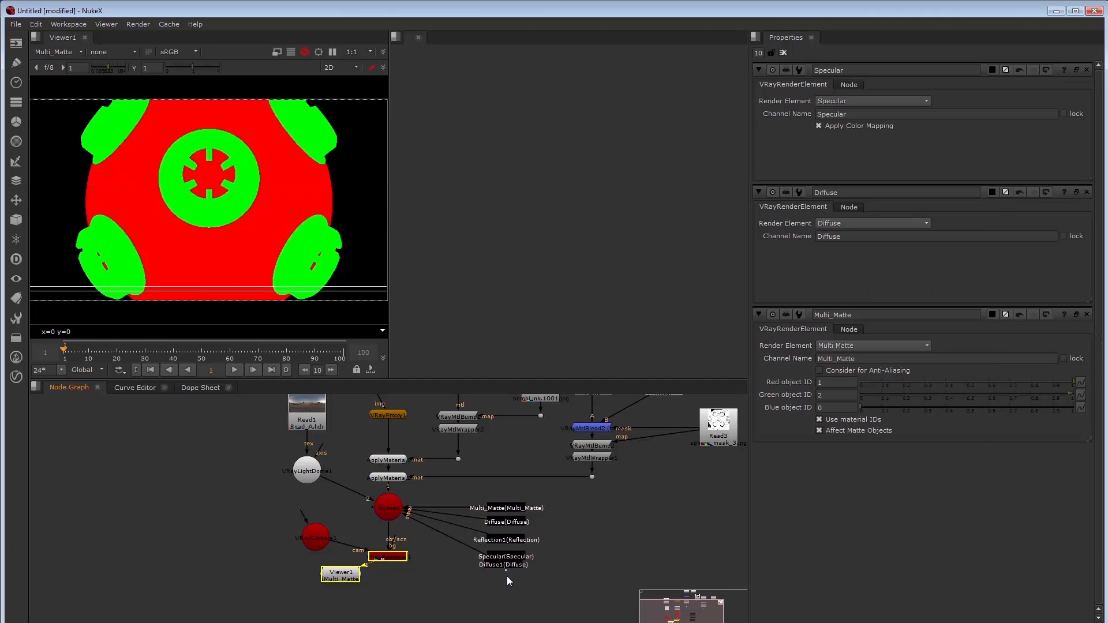
left_click_drag(509, 567, 510, 576)
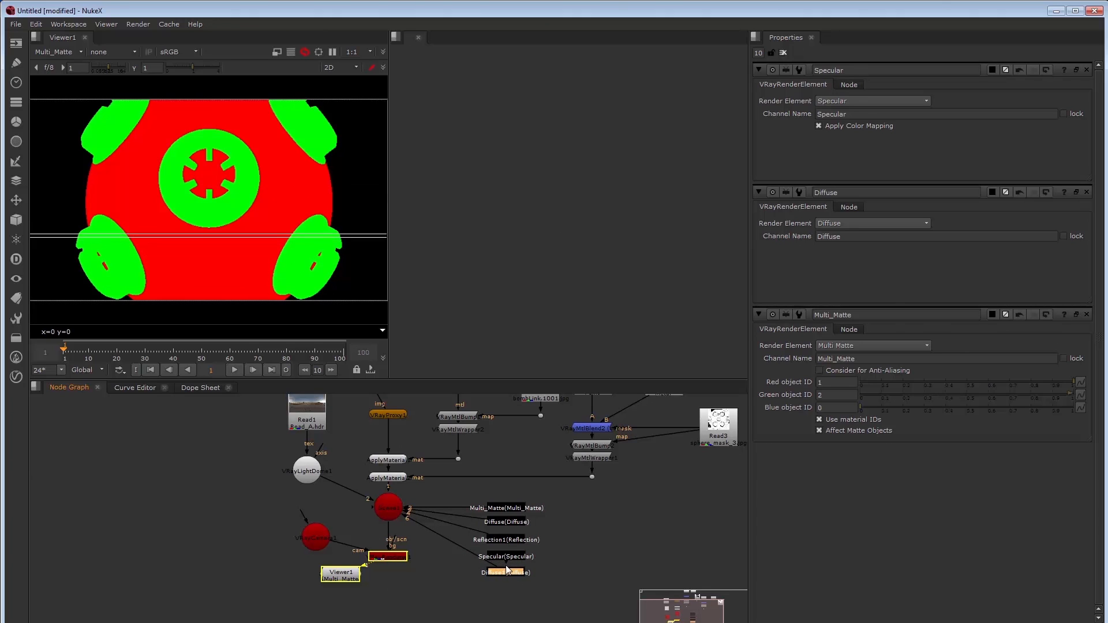
double_click(504, 571)
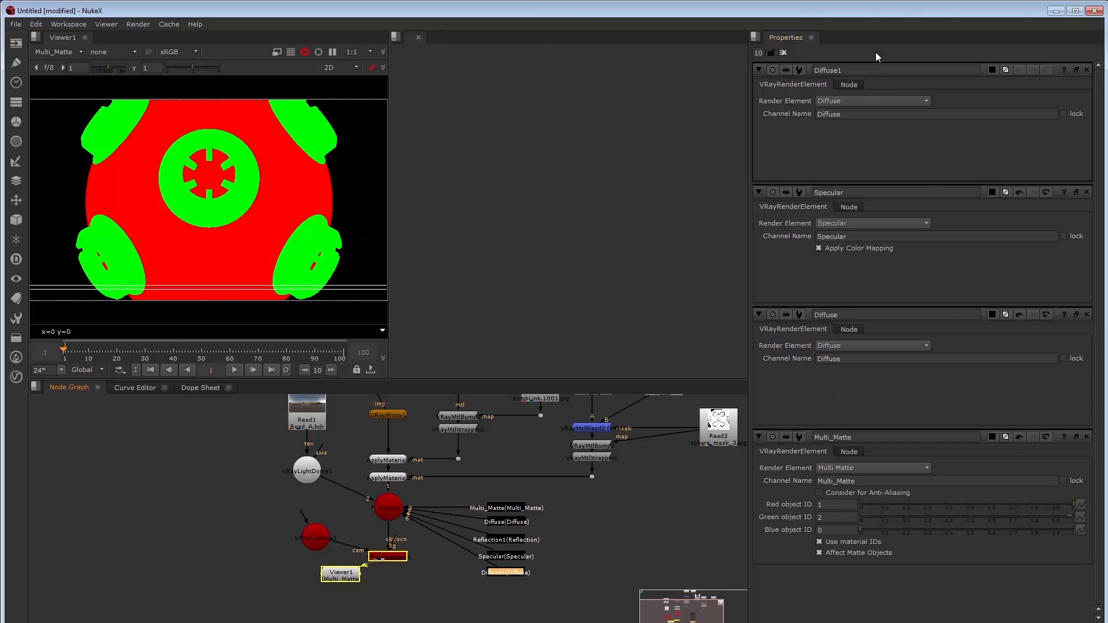
left_click(864, 102)
left_click(853, 426)
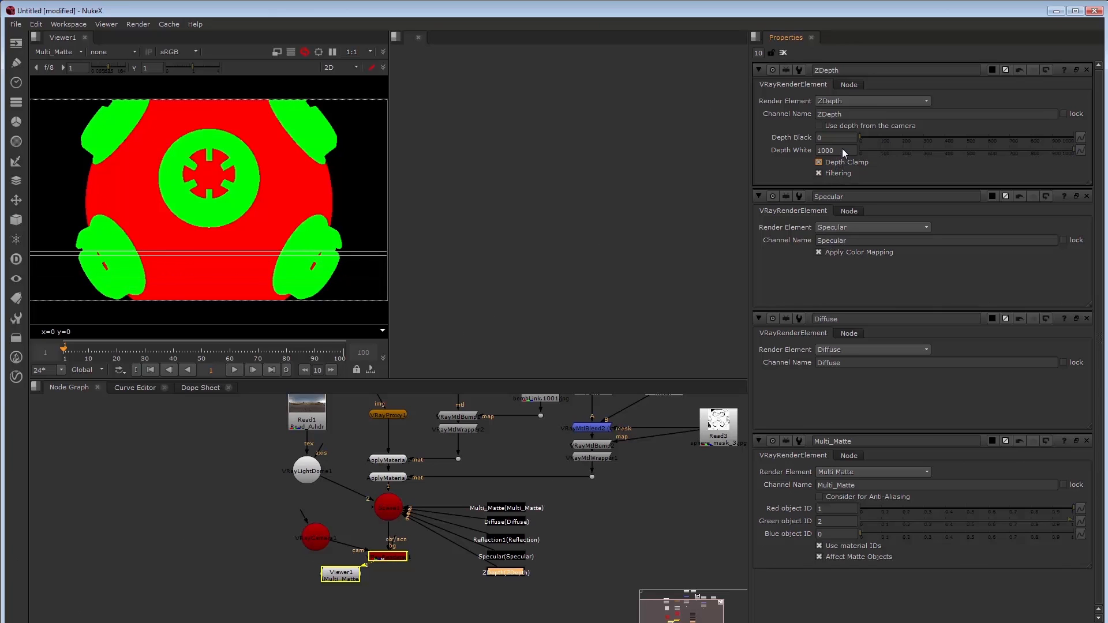
left_click_drag(842, 150, 809, 150)
type("1")
key("Return")
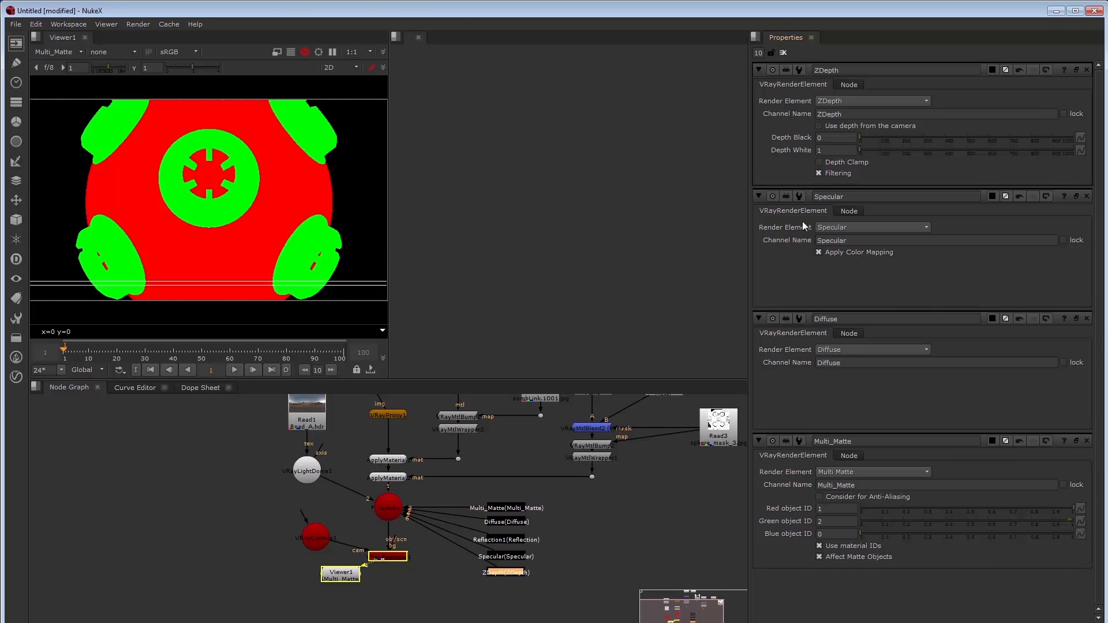
left_click(57, 52)
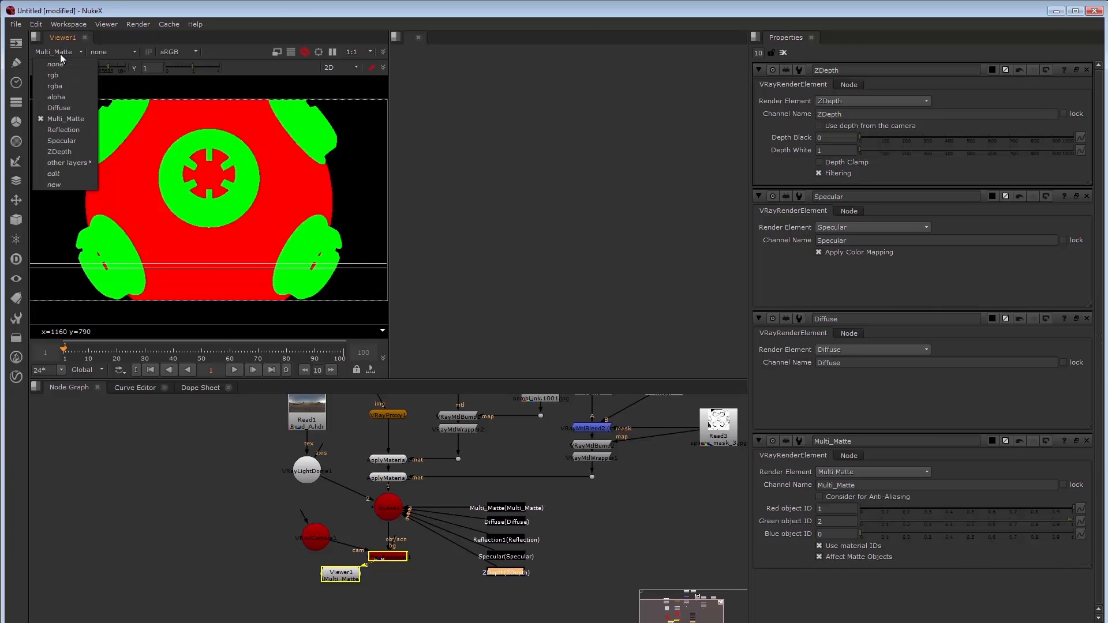
View the ZDepth pass, then collect the five elements under a new Scene node named VrayRenderElements
left_click(64, 151)
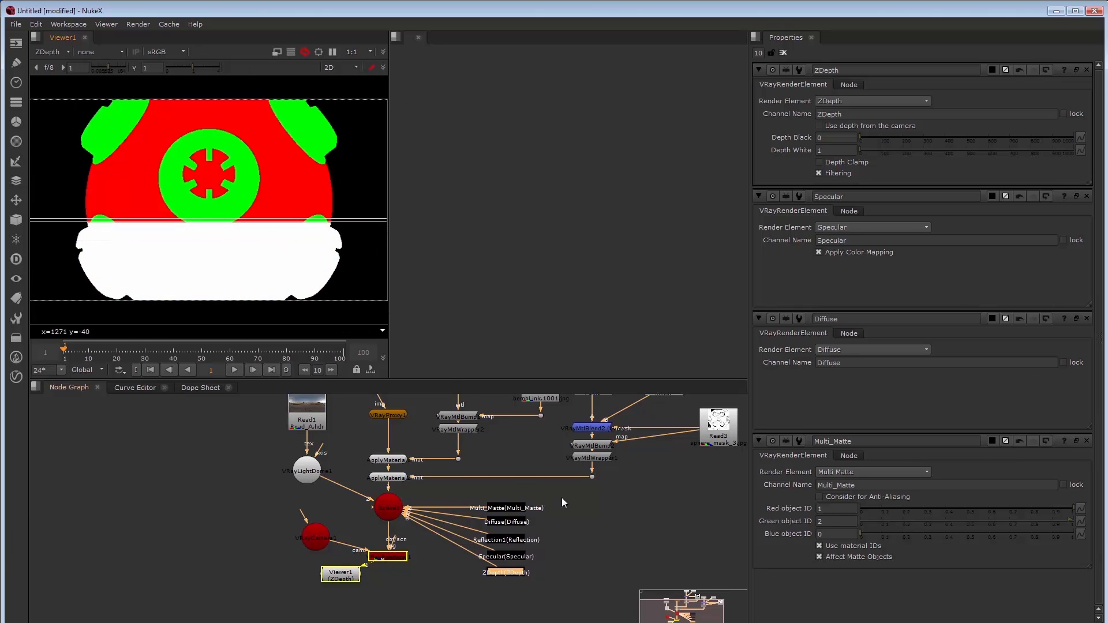
left_click_drag(561, 494, 476, 576)
key("Tab")
type("scene")
key("Return")
left_click_drag(549, 496, 479, 581)
left_click_drag(506, 540, 659, 532)
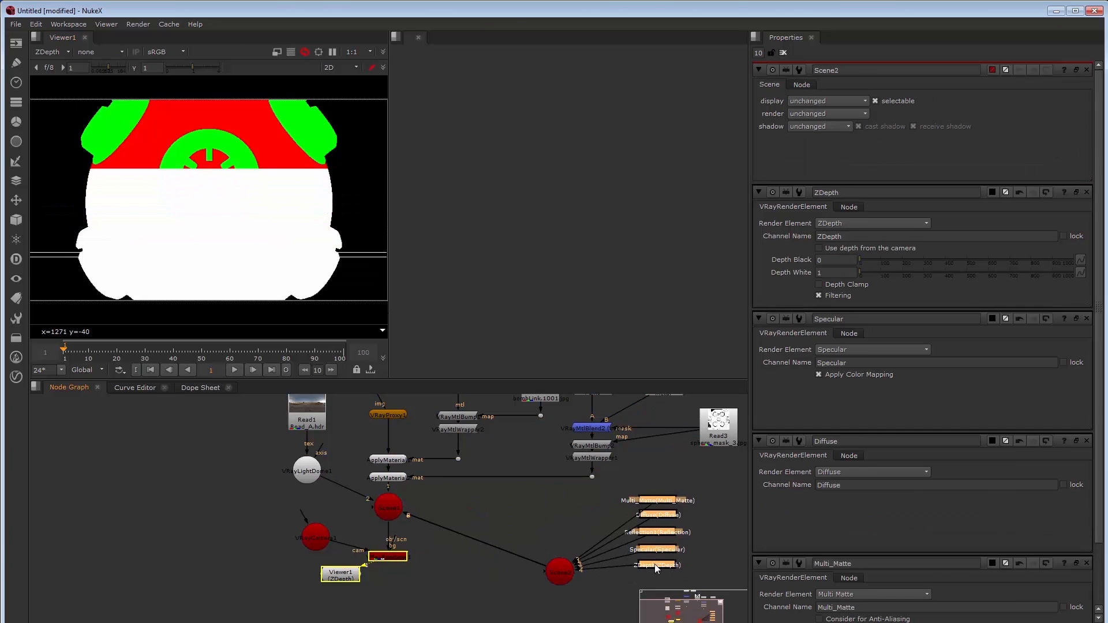
left_click_drag(560, 572, 577, 531)
left_click_drag(844, 70, 747, 47)
type("VrayRenderEeleme")
key("BackSpace")
key("BackSpace")
key("BackSpace")
key("BackSpace")
key("BackSpace")
type("lements")
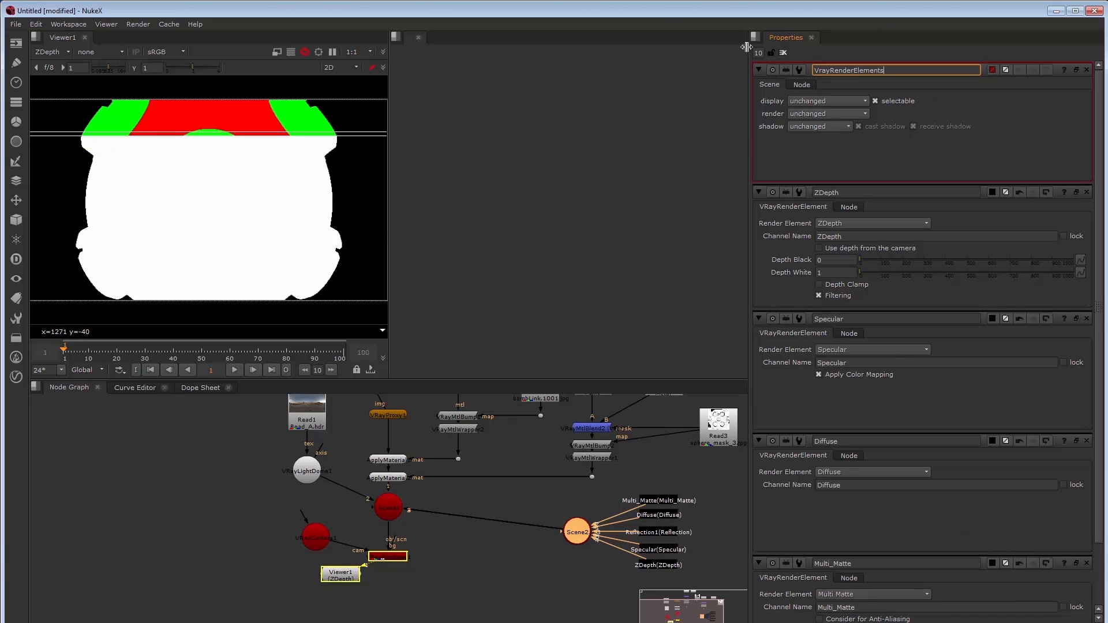
Rename the Scene1 node to Main
double_click(388, 507)
left_click_drag(845, 70, 751, 68)
type("Main")
key("Return")
Tidy the node tree layout and show the Diffuse pass in the viewer
left_click_drag(432, 490, 297, 590)
left_click_drag(399, 558, 399, 581)
left_click(354, 498)
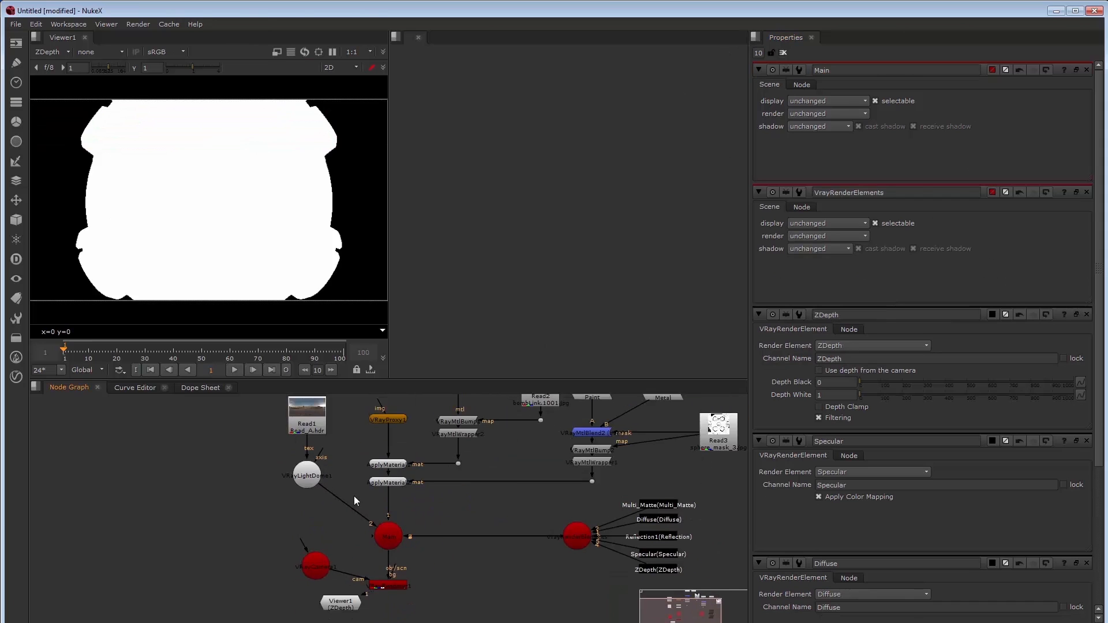
scroll(353, 498, "down", 1)
left_click_drag(355, 496, 338, 523)
left_click_drag(335, 519, 278, 440)
left_click_drag(297, 497, 306, 549)
left_click_drag(307, 579, 306, 590)
left_click_drag(431, 589, 385, 576)
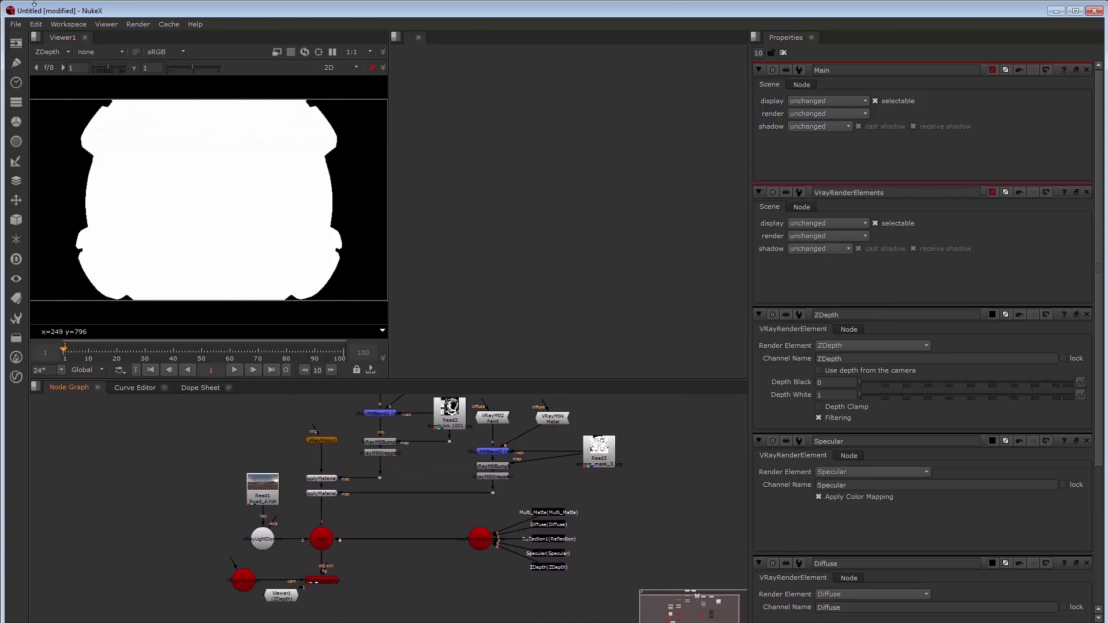
left_click(52, 52)
left_click(53, 116)
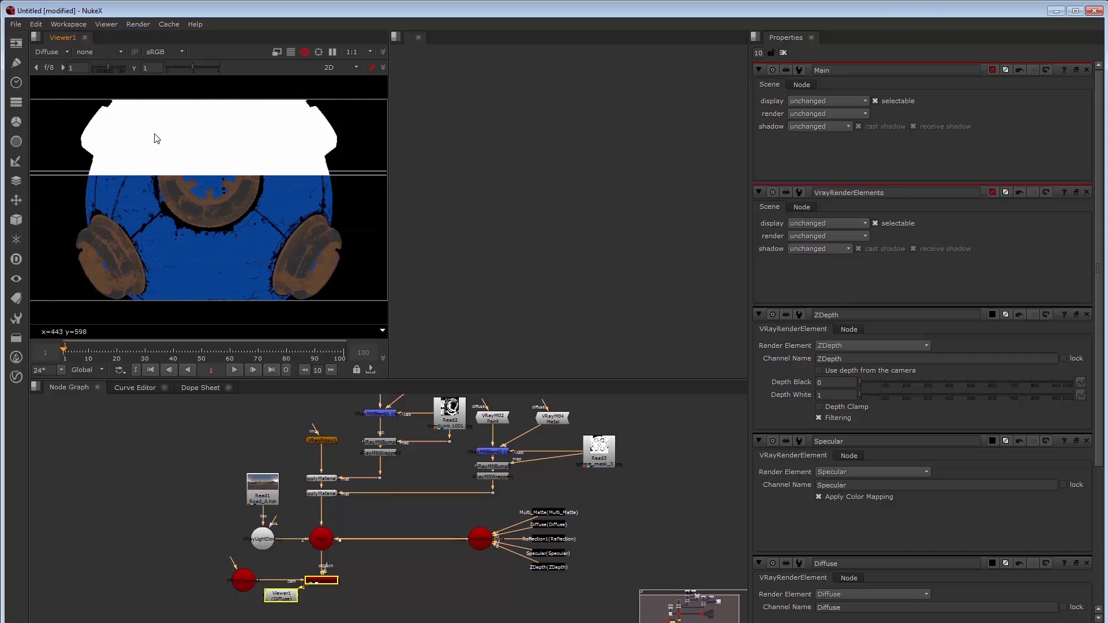
Preview the Reflection and Specular passes, return to rgba, and select the render-elements group
left_click(52, 52)
left_click(55, 142)
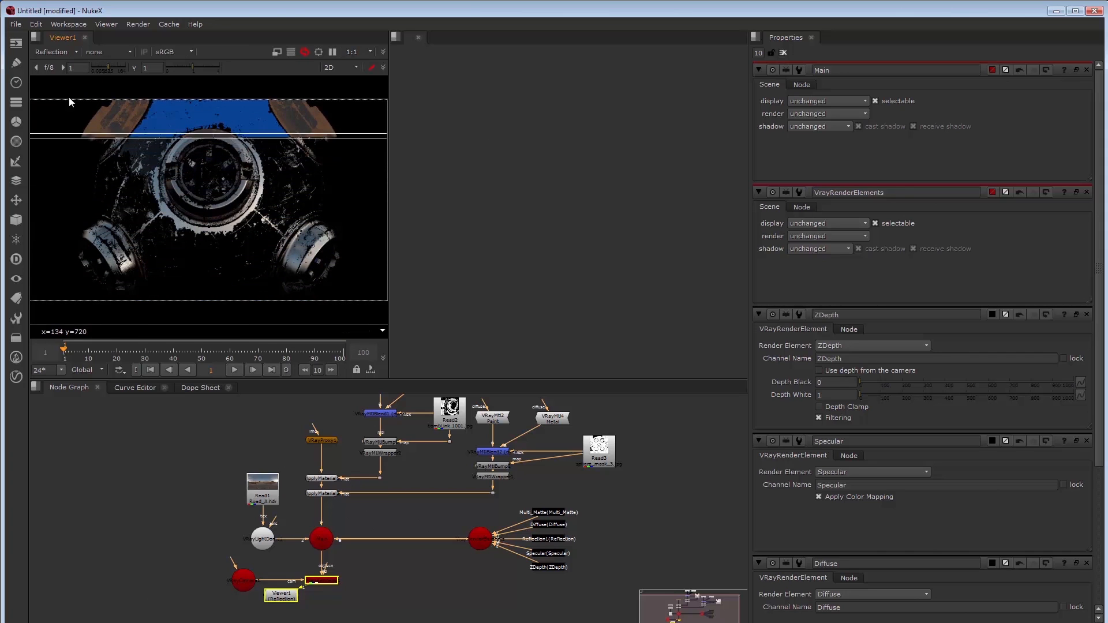
left_click(62, 52)
left_click(56, 155)
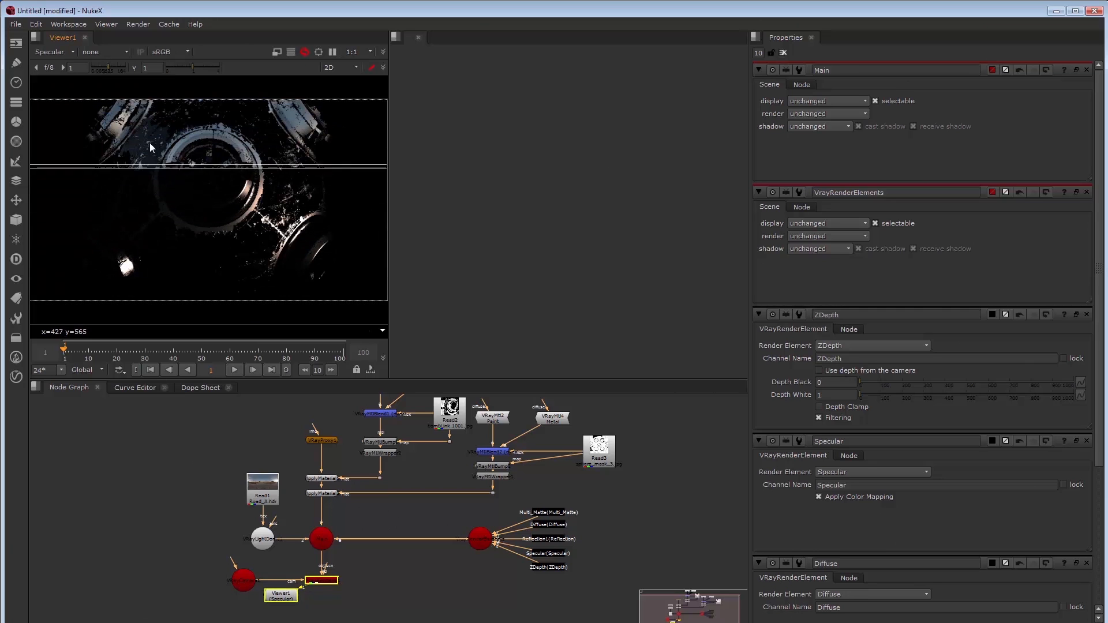
left_click(56, 52)
left_click(55, 80)
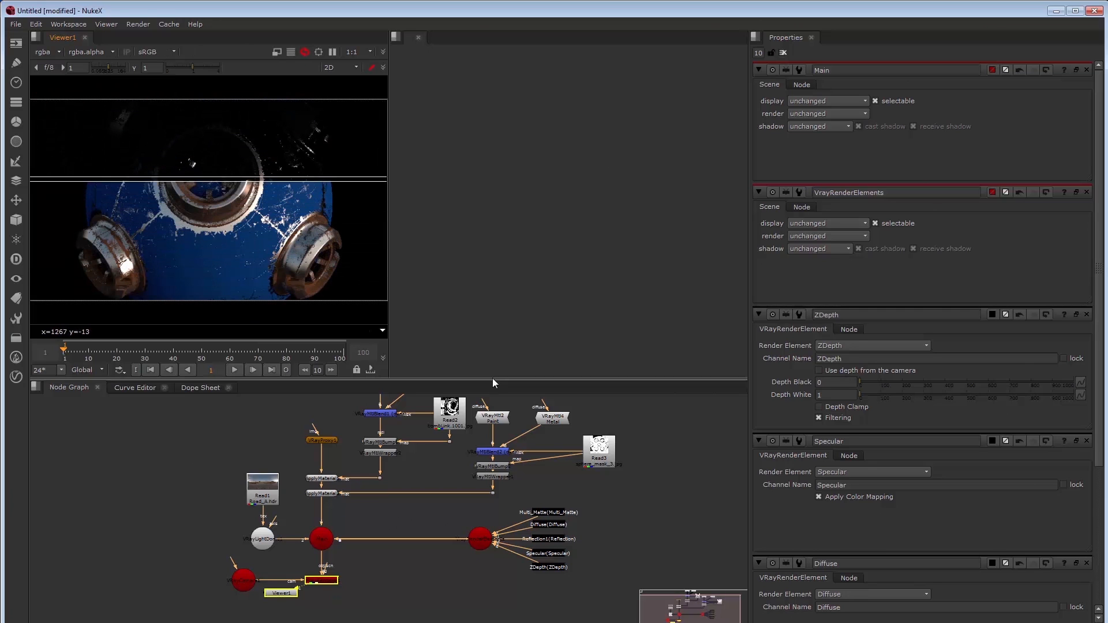
left_click(609, 522)
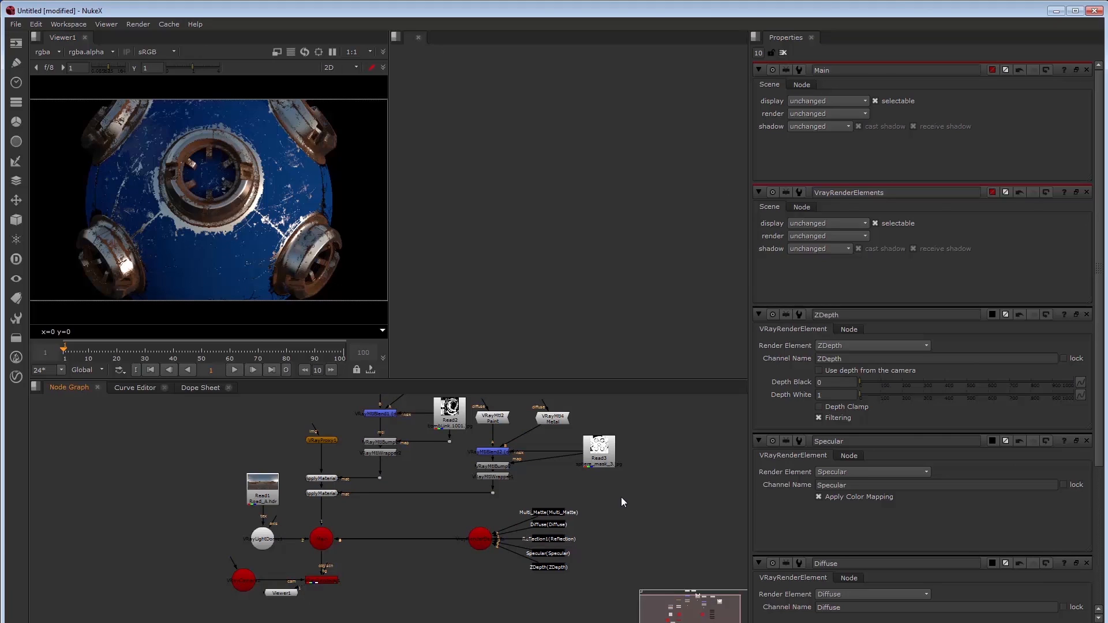
left_click_drag(621, 497, 441, 602)
Save the VrayRenderElements scene and its five passes as a ToolSet, then delete them
left_click(16, 318)
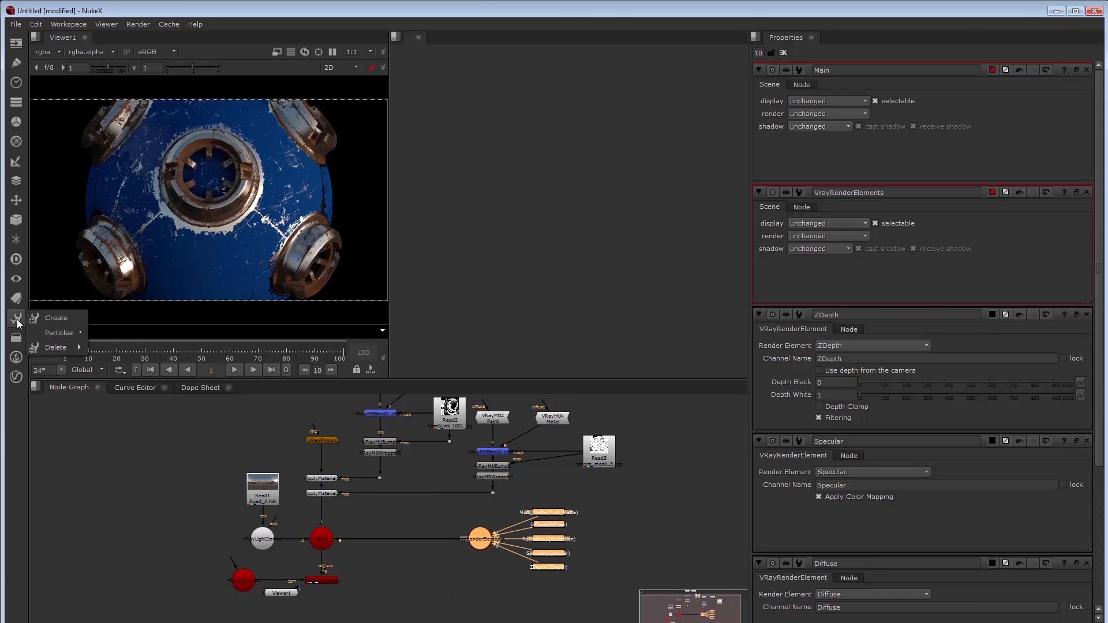
left_click(58, 318)
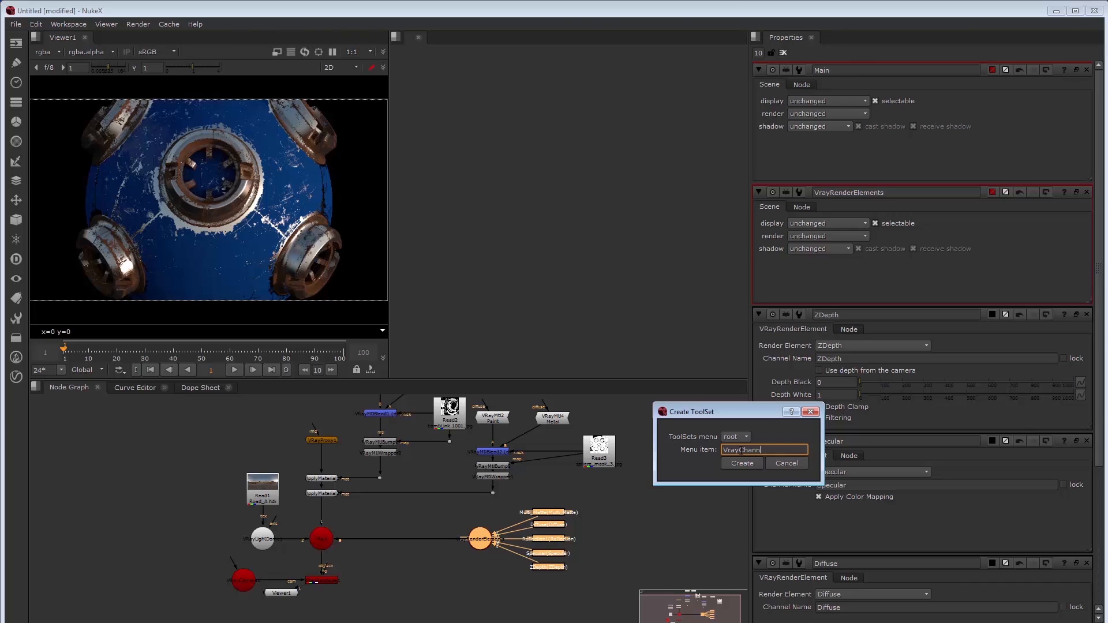
left_click(742, 463)
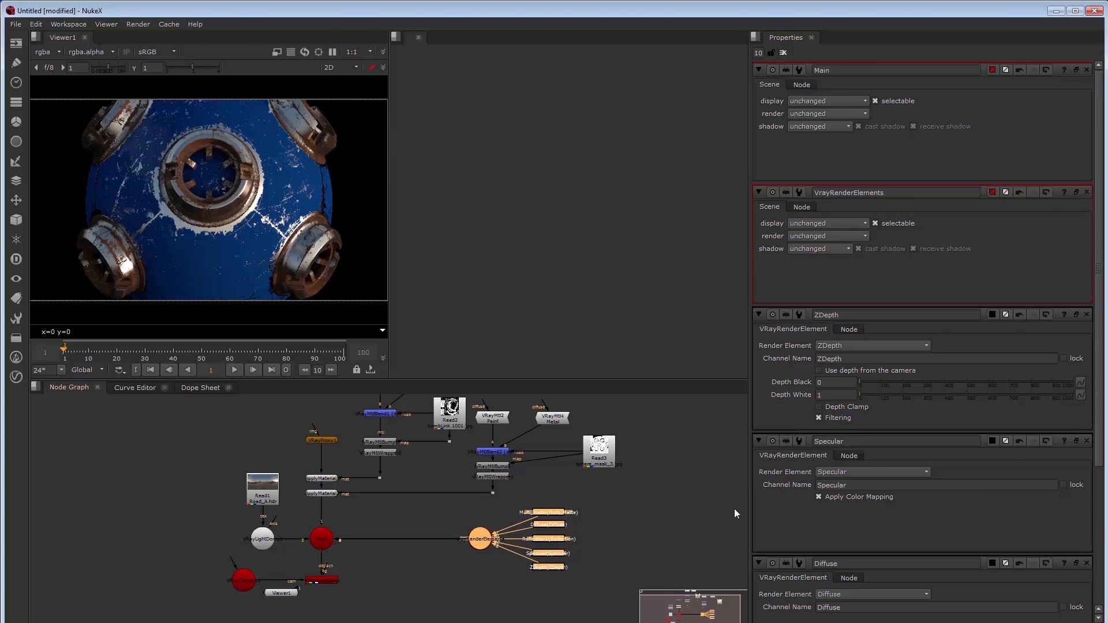
left_click_drag(616, 489, 420, 591)
key("Delete")
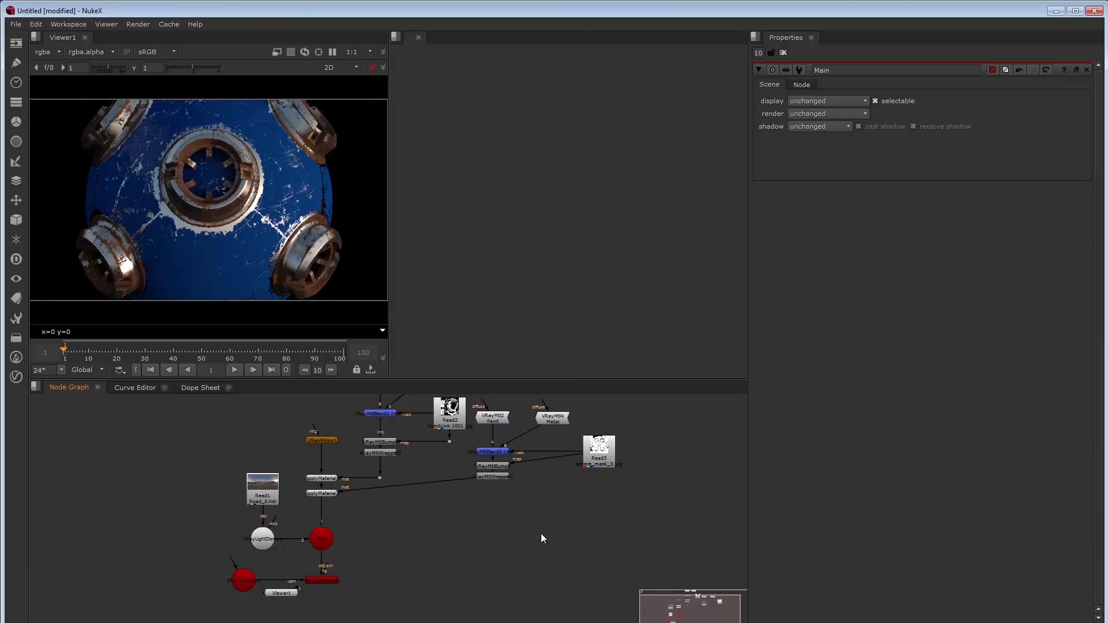
Insert the VrayChannels ToolSet, position its nodes, and open the Multi_Matte node's settings
key("Tab")
type("vrayd")
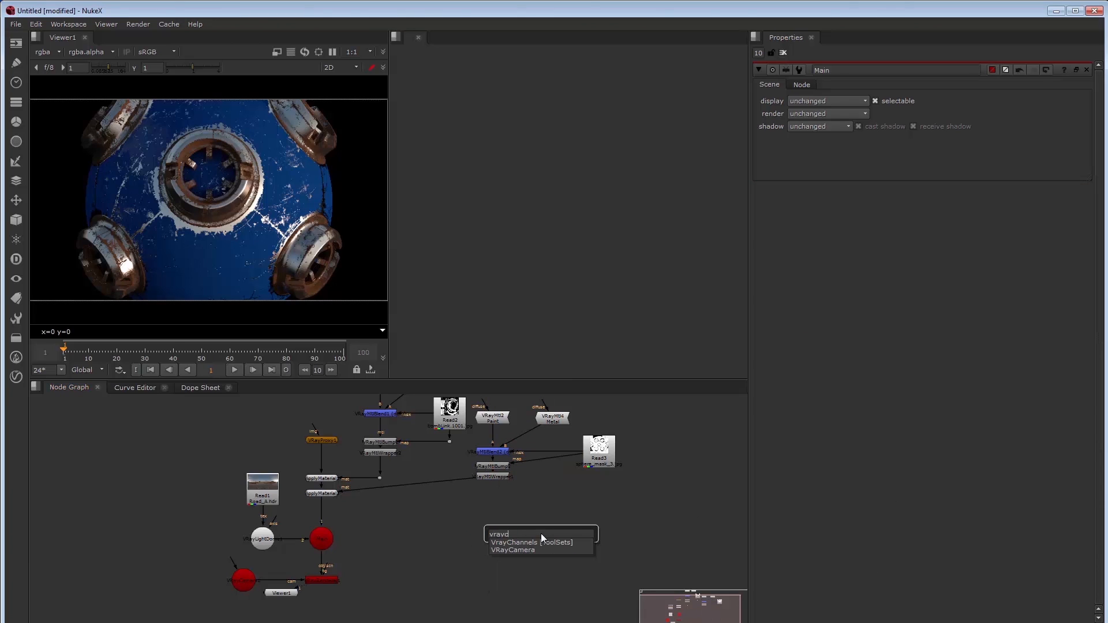
key("Return")
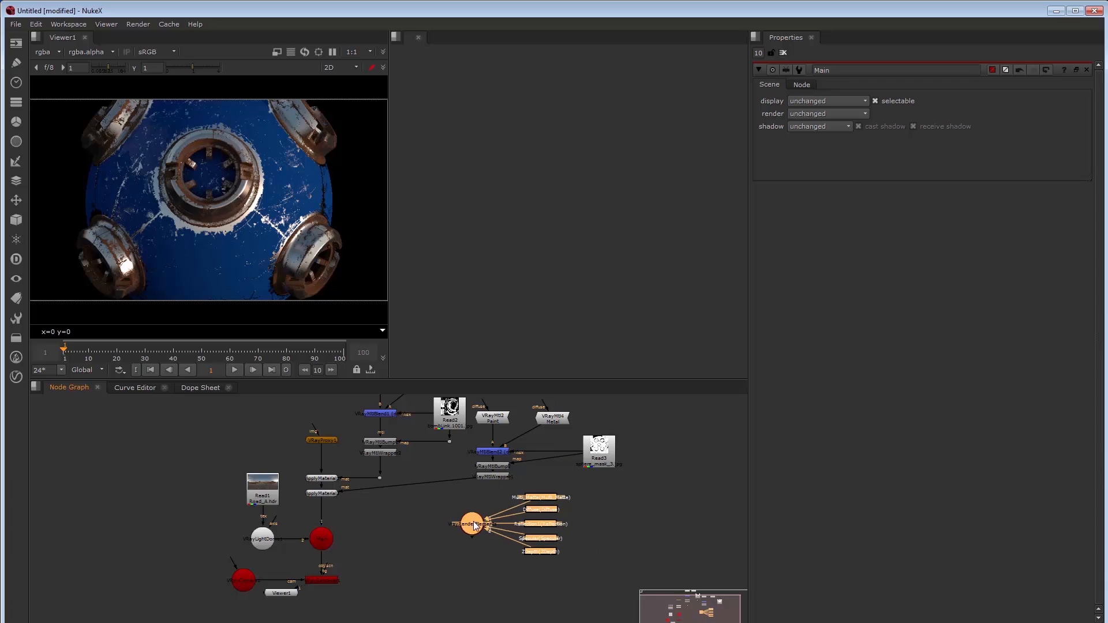
left_click_drag(530, 538, 323, 538)
left_click(334, 549)
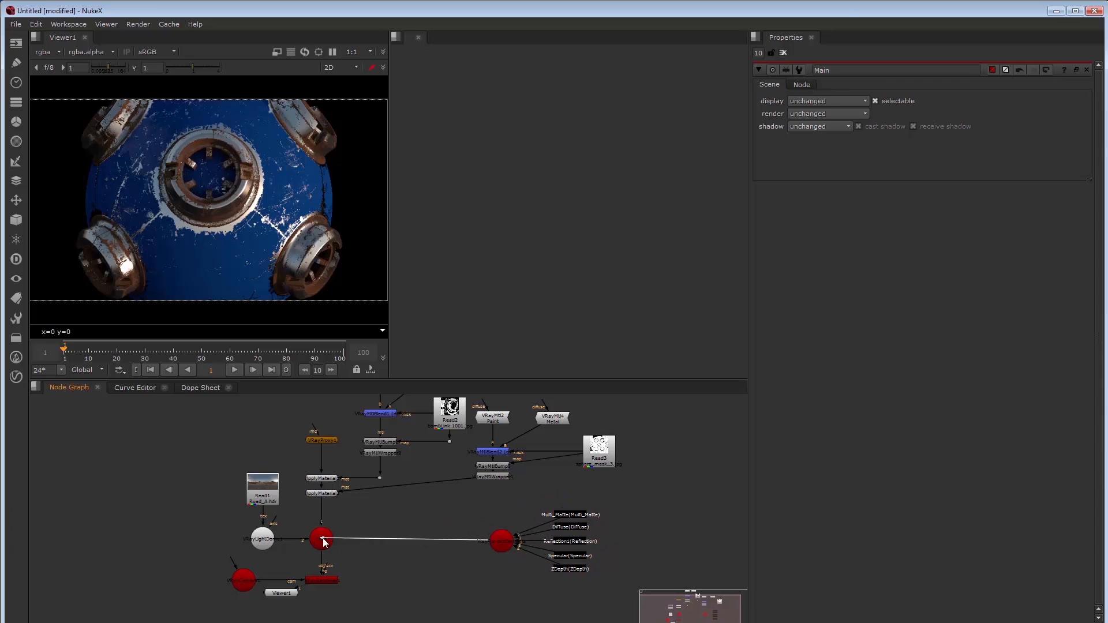
left_click(568, 515)
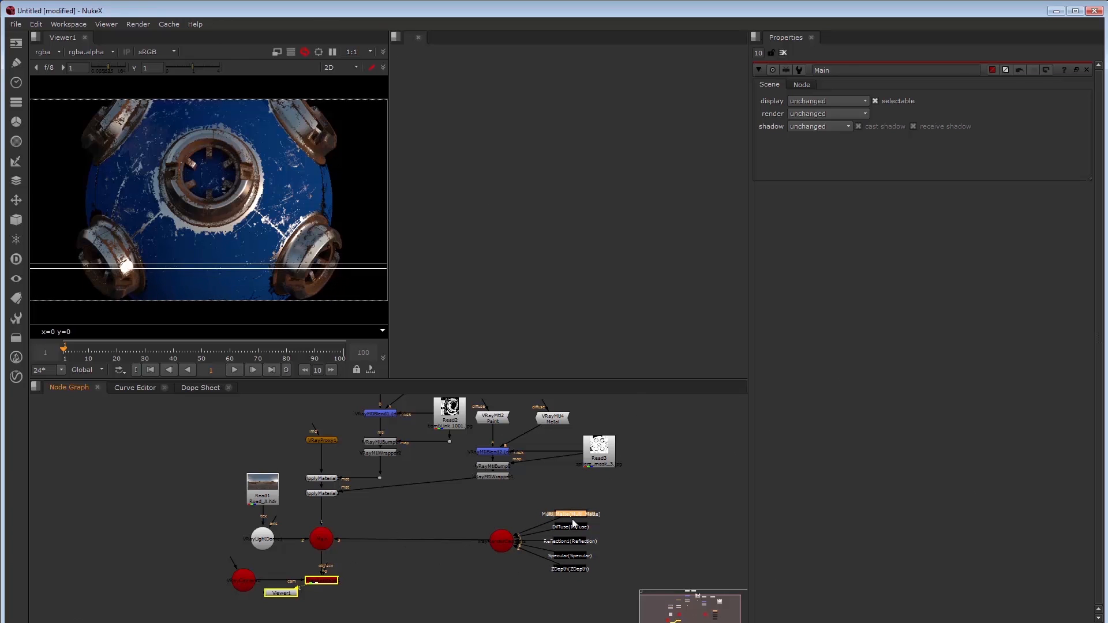
double_click(572, 511)
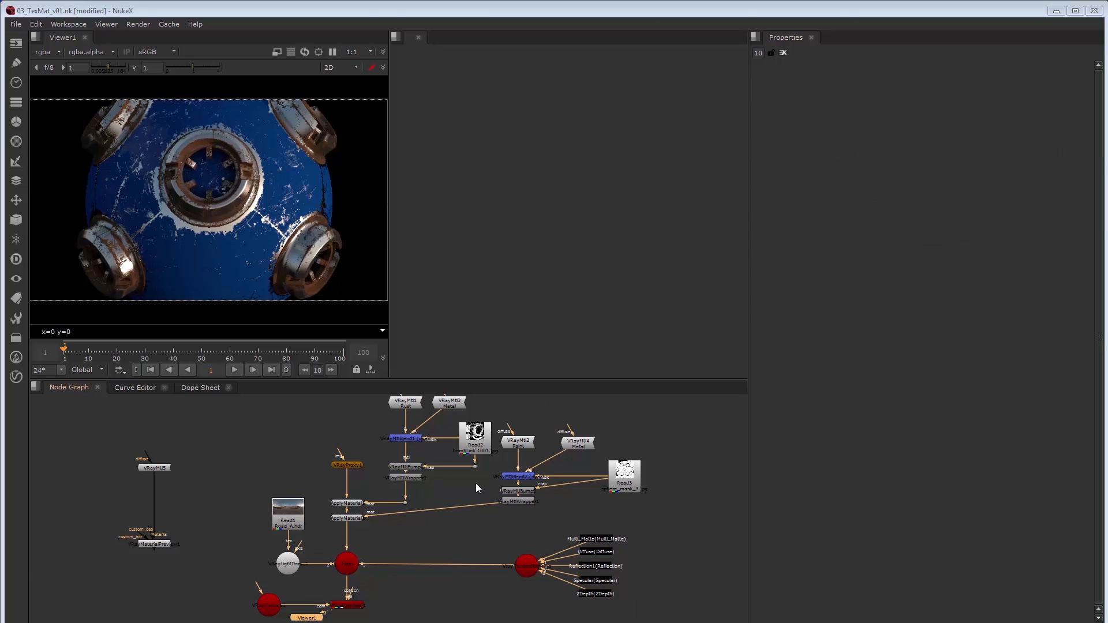
left_click(167, 546)
key("1")
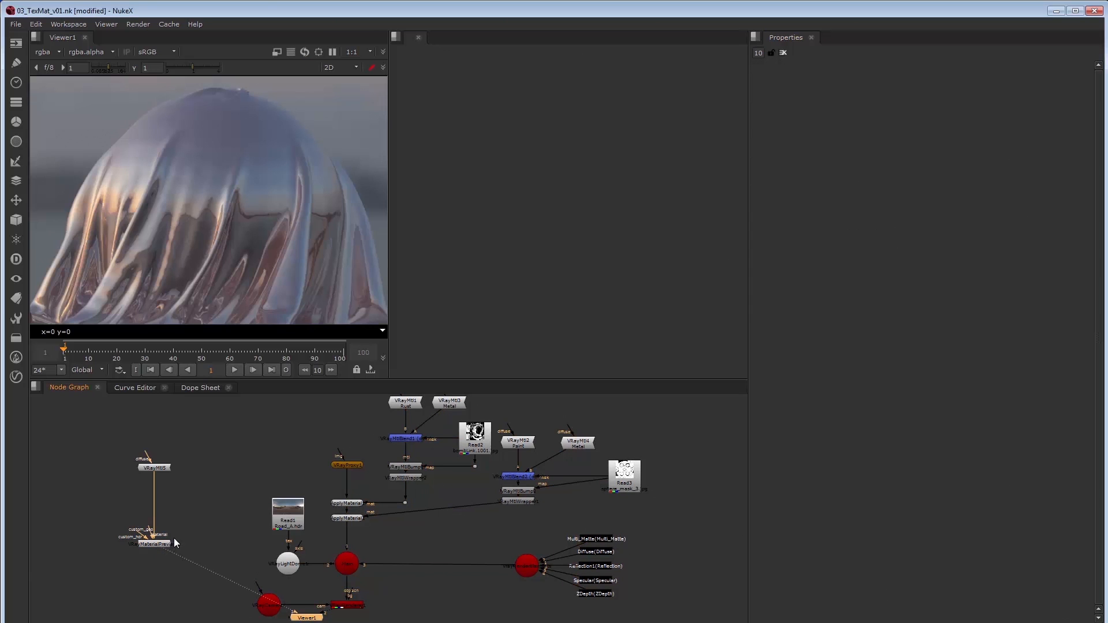
left_click(347, 606)
key("1")
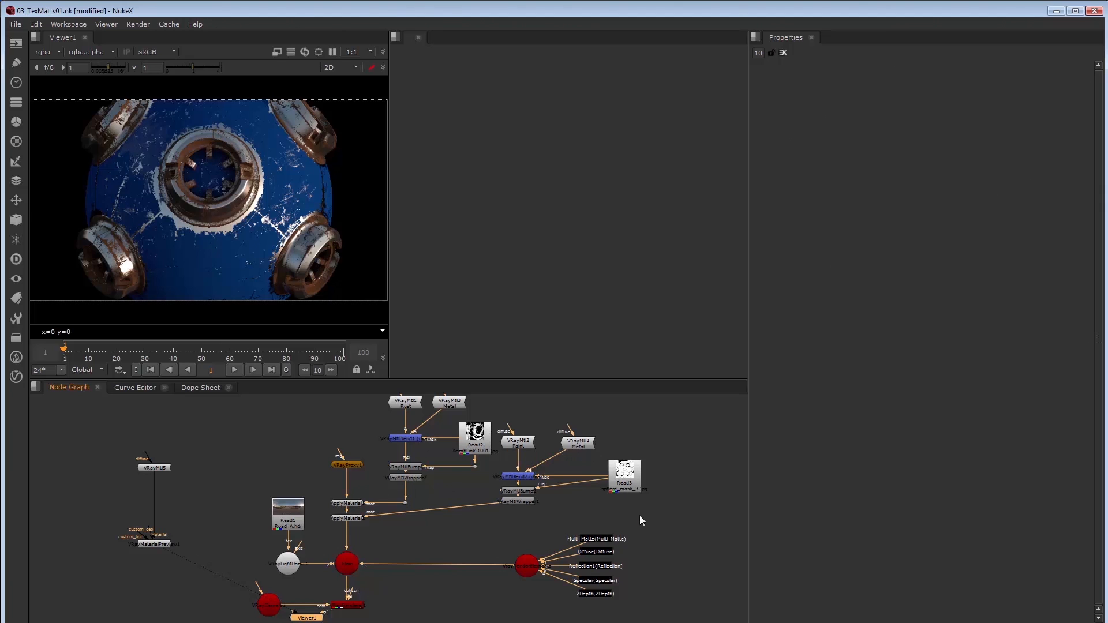
left_click_drag(640, 515, 506, 600)
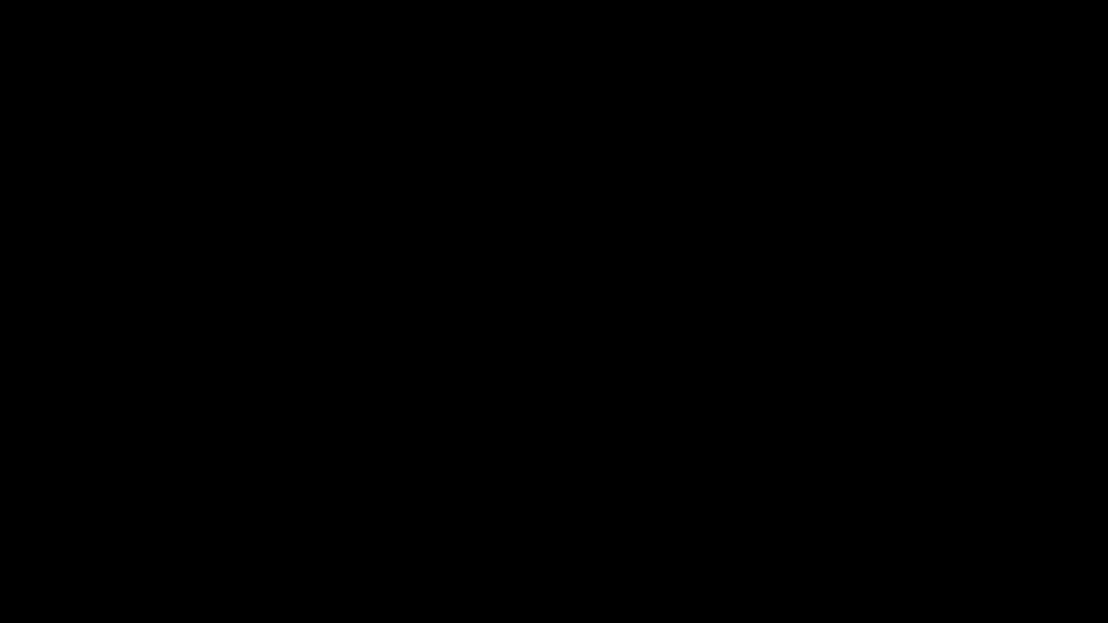